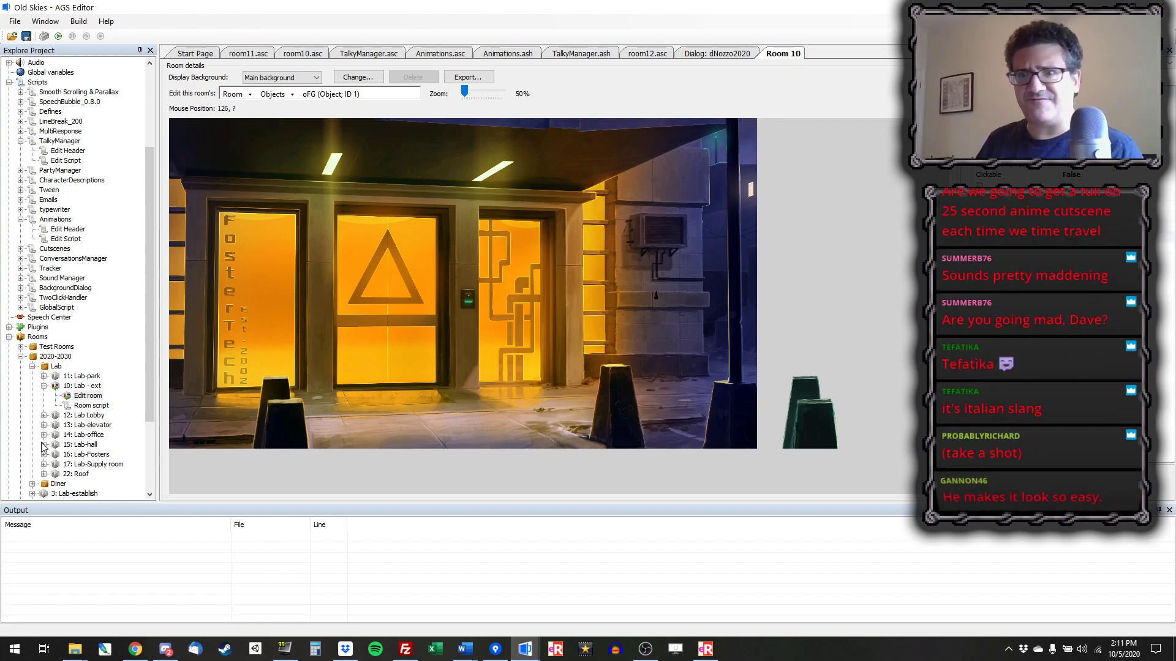
- Launch Photoshop and create a new blank document with default settings
click(105, 649)
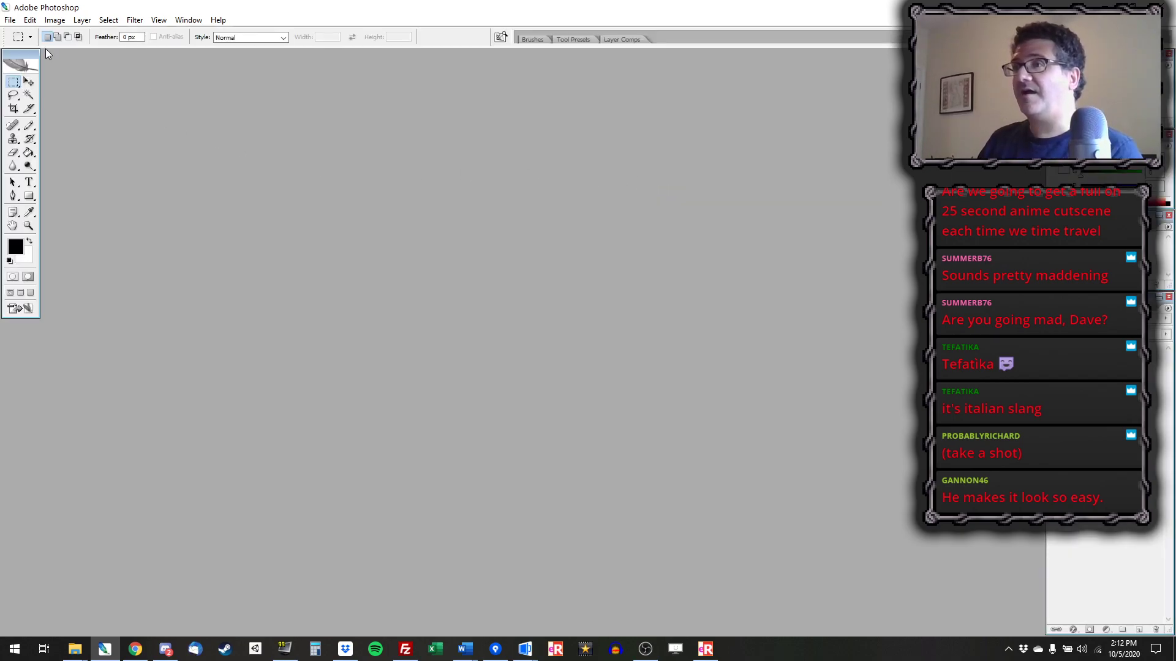
click(164, 5)
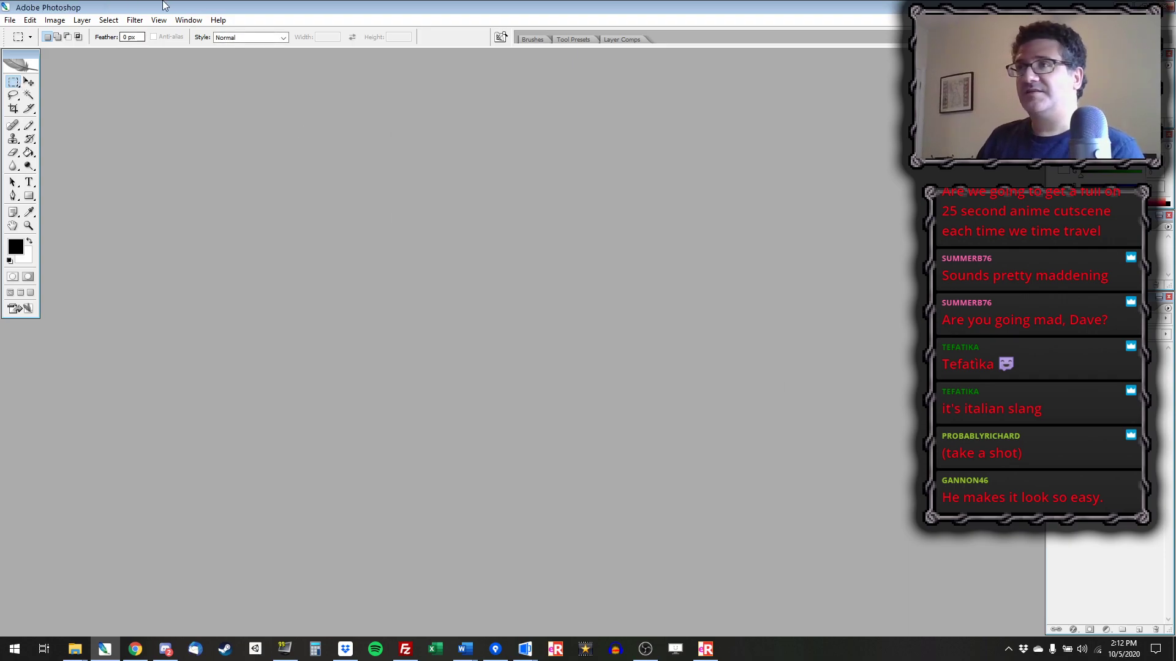
click(11, 20)
click(23, 35)
click(705, 177)
- Set the foreground colour to black and fill the white canvas with it
click(16, 247)
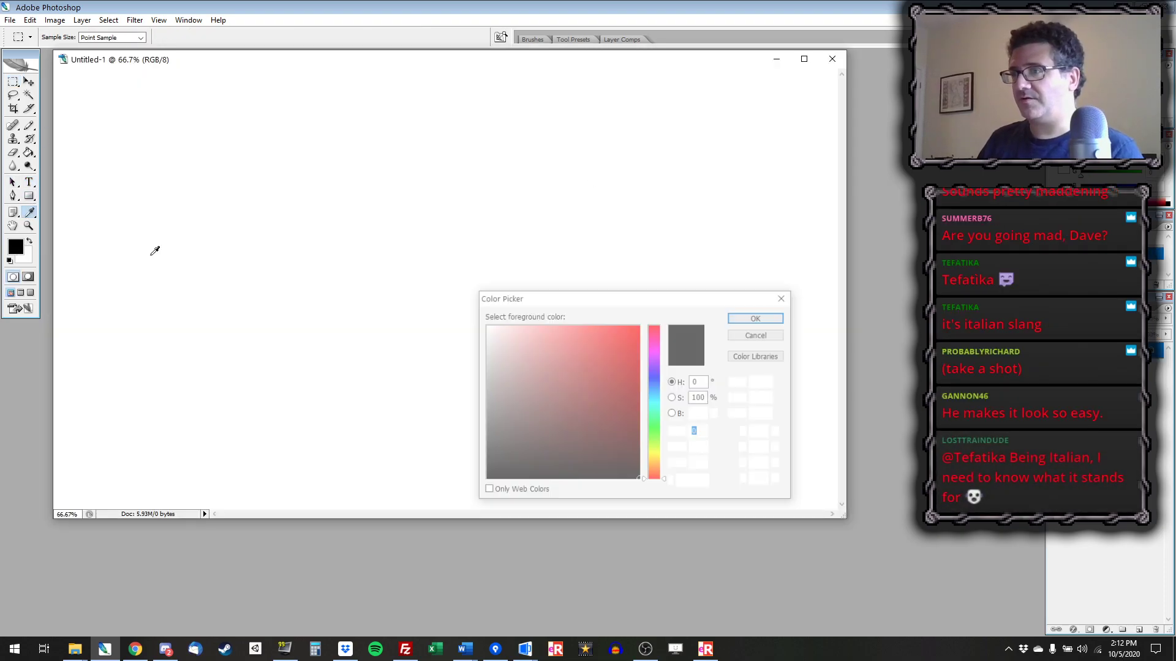
click(784, 298)
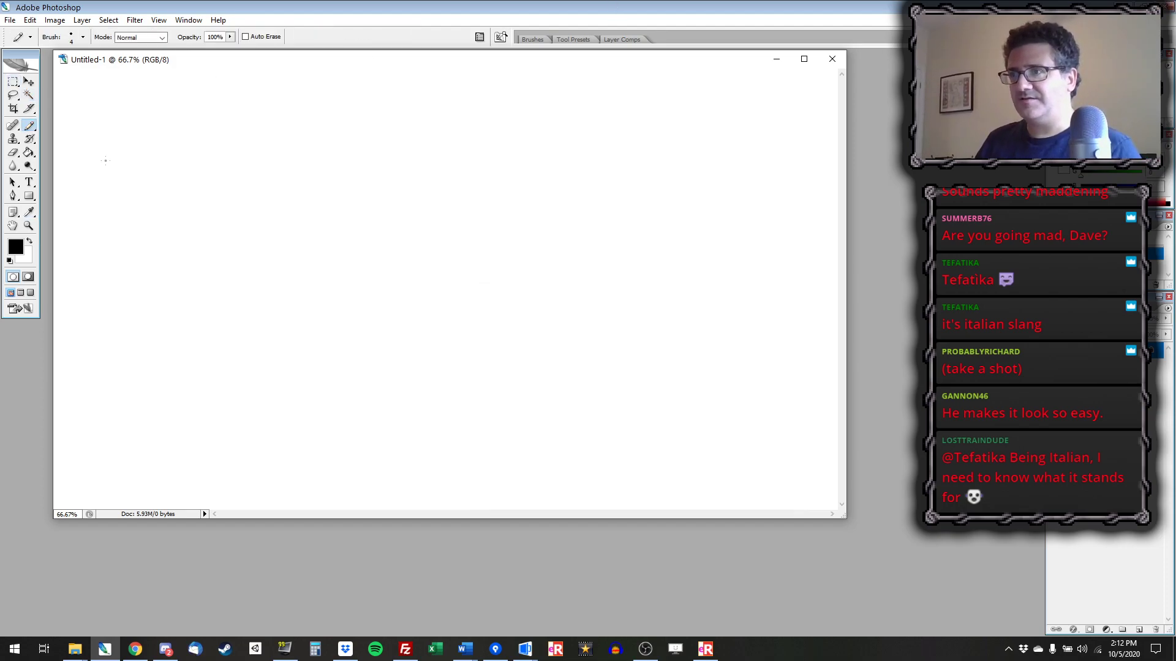
click(29, 152)
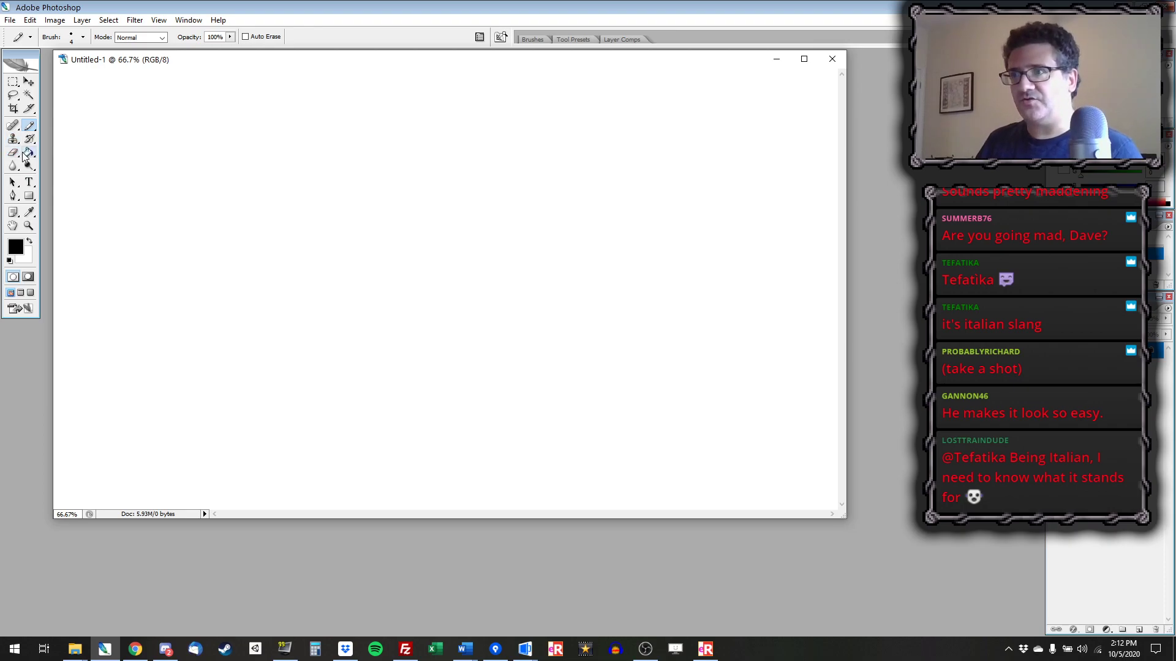
click(274, 227)
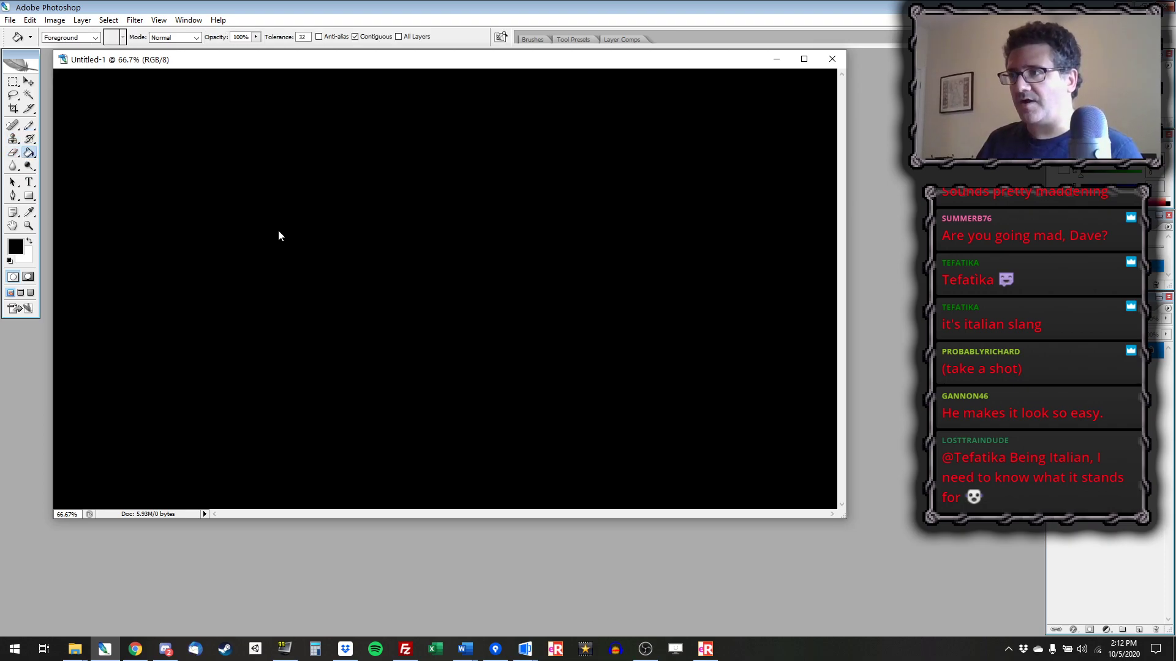
- Add a new empty layer and make pure red the foreground colour
click(1140, 630)
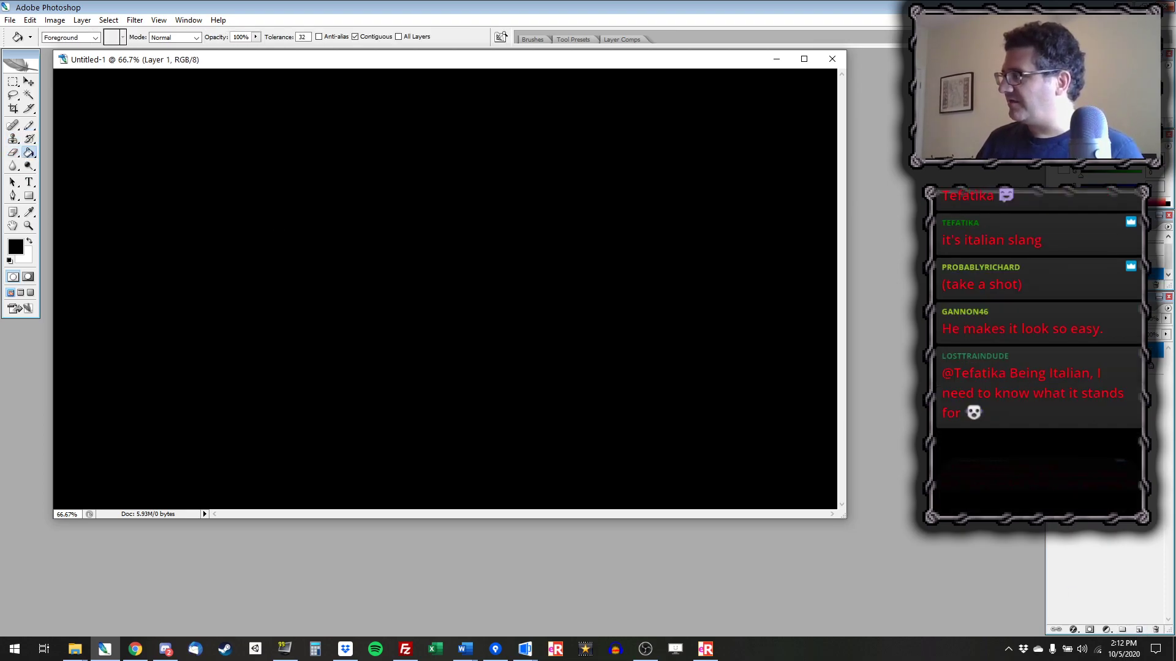
click(16, 248)
click(638, 327)
click(763, 316)
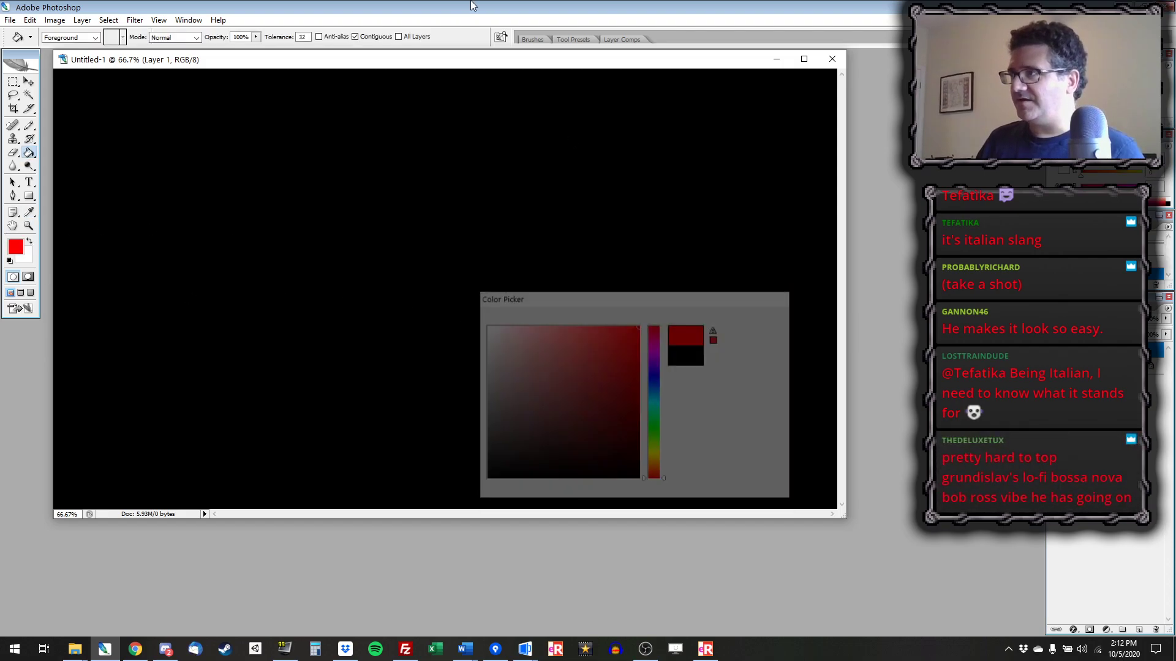
- Try a red test stroke with the Pencil, undo it, and bring up the brush size options
click(28, 125)
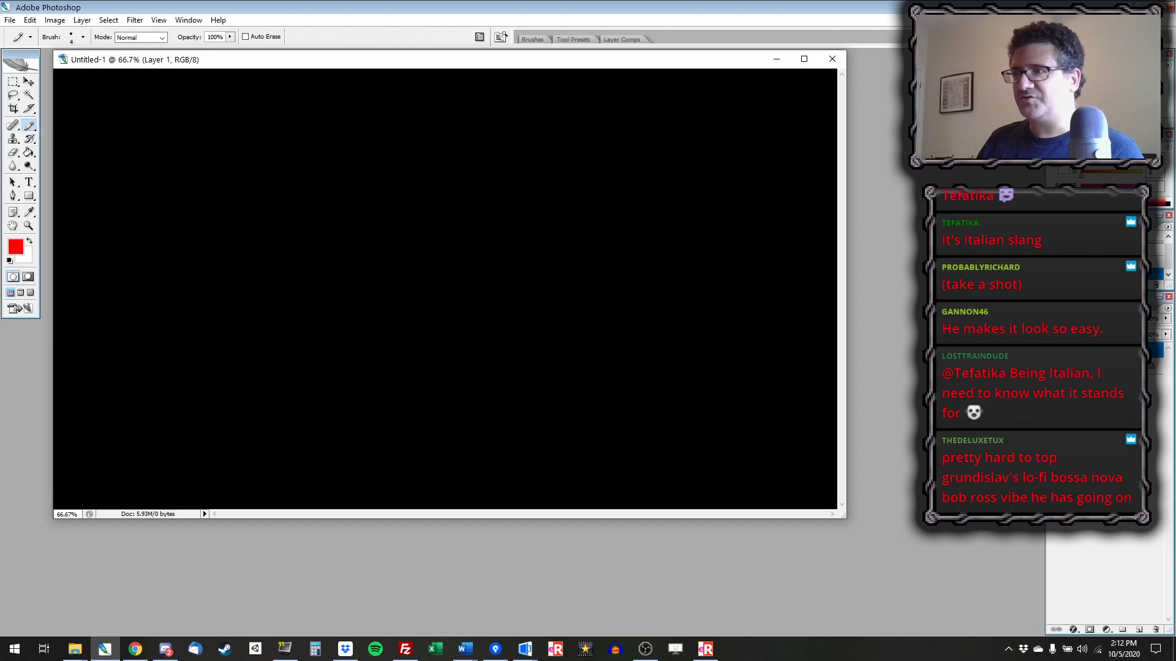
drag(256, 194, 314, 277)
key(ctrl+z)
right_click(248, 179)
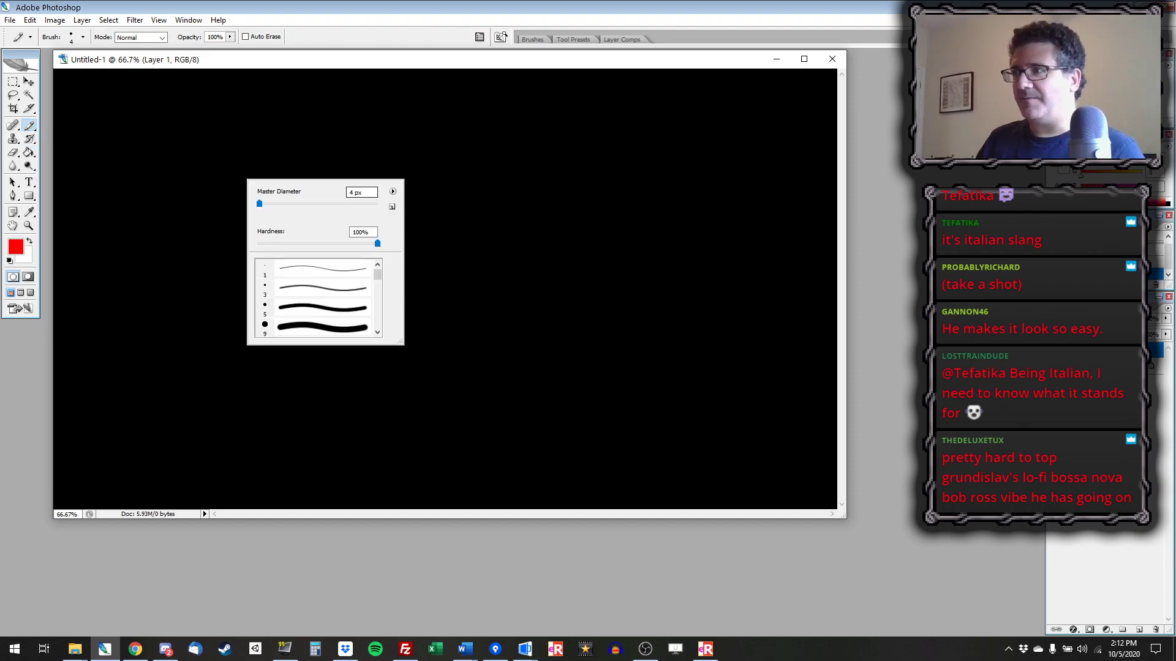
- Move and resize the Untitled-1 window so the whole black canvas shows with a grey margin
click(216, 63)
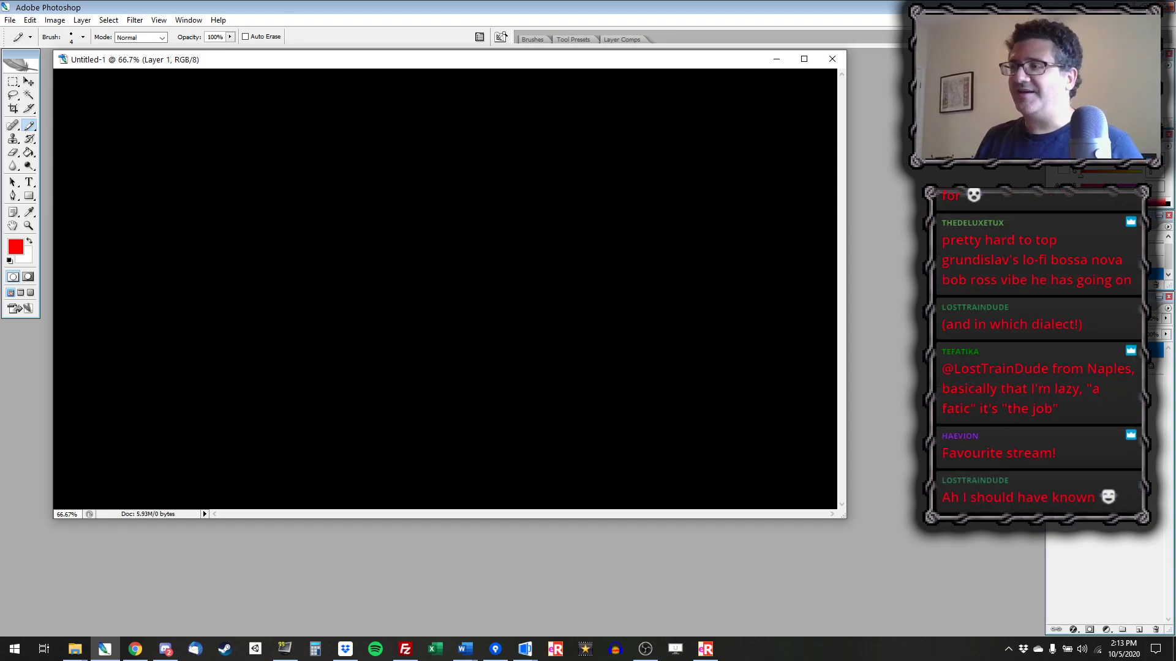
drag(197, 59, 228, 69)
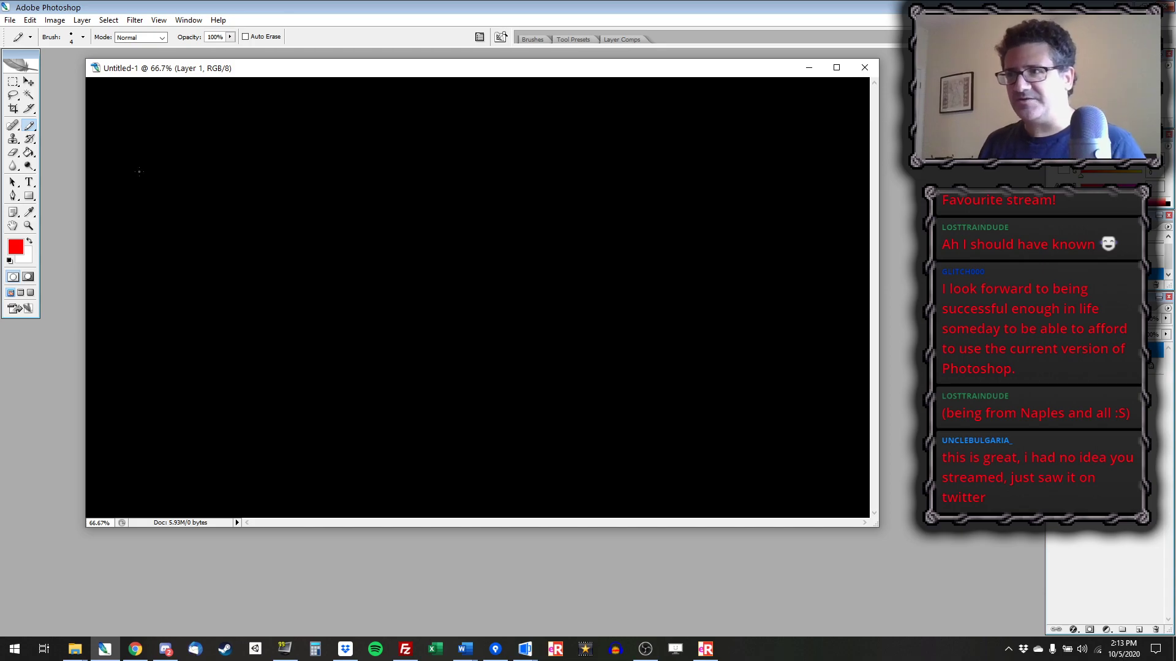
drag(875, 526, 918, 564)
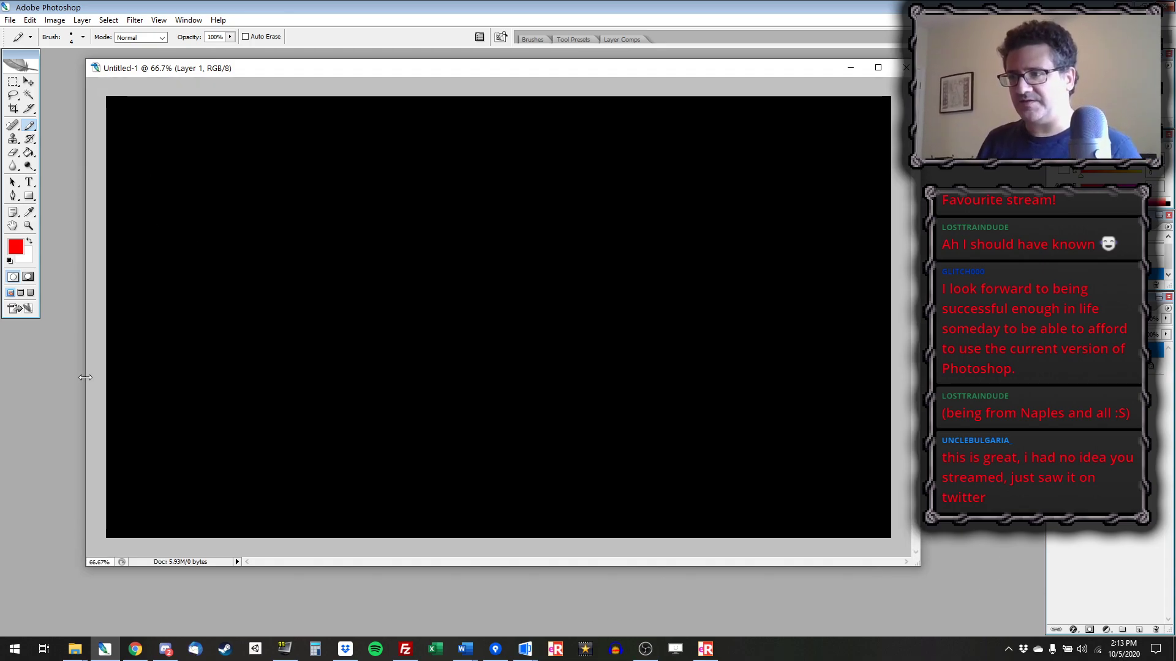
drag(86, 379, 43, 385)
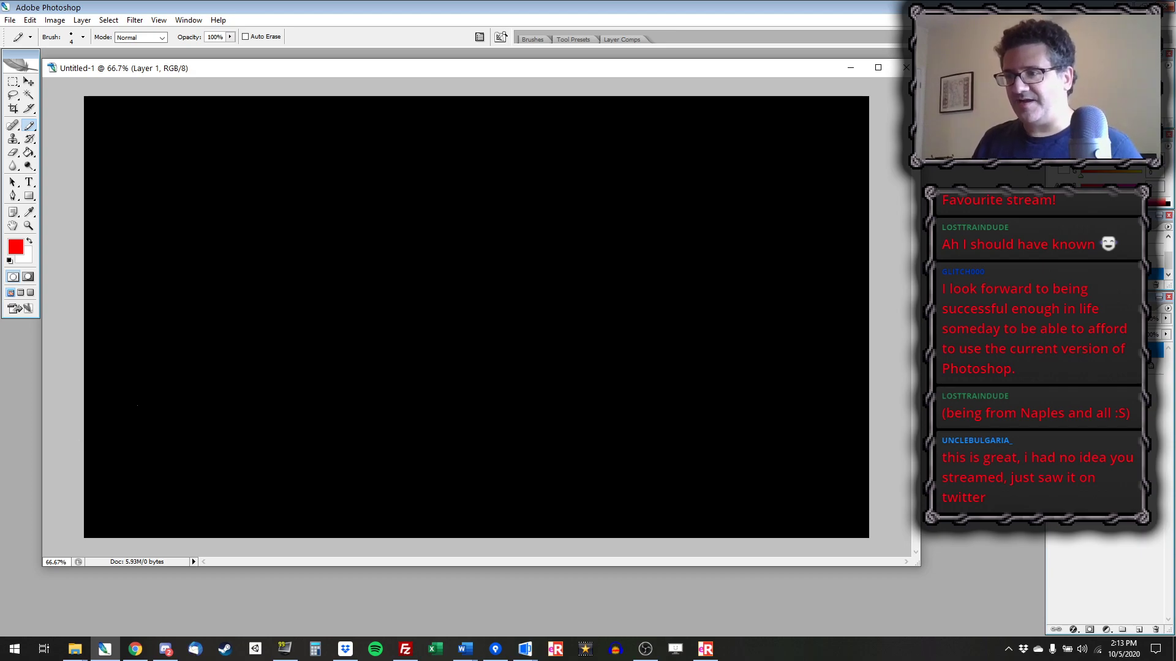
- Draw red straight lines for the left wall corner and diagonals, then redraw the horizontal ceiling line
shift+click(211, 358)
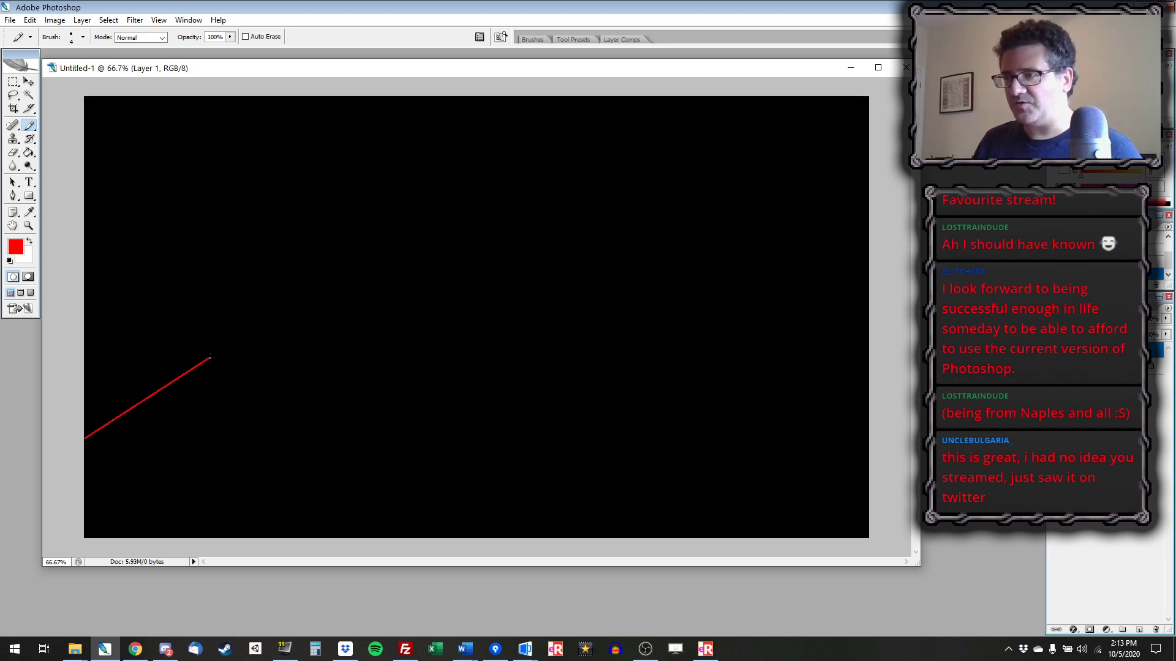
mouse_move(211, 357)
mouse_down()
mouse_move(208, 205)
mouse_move(220, 153)
mouse_up()
shift+click(76, 117)
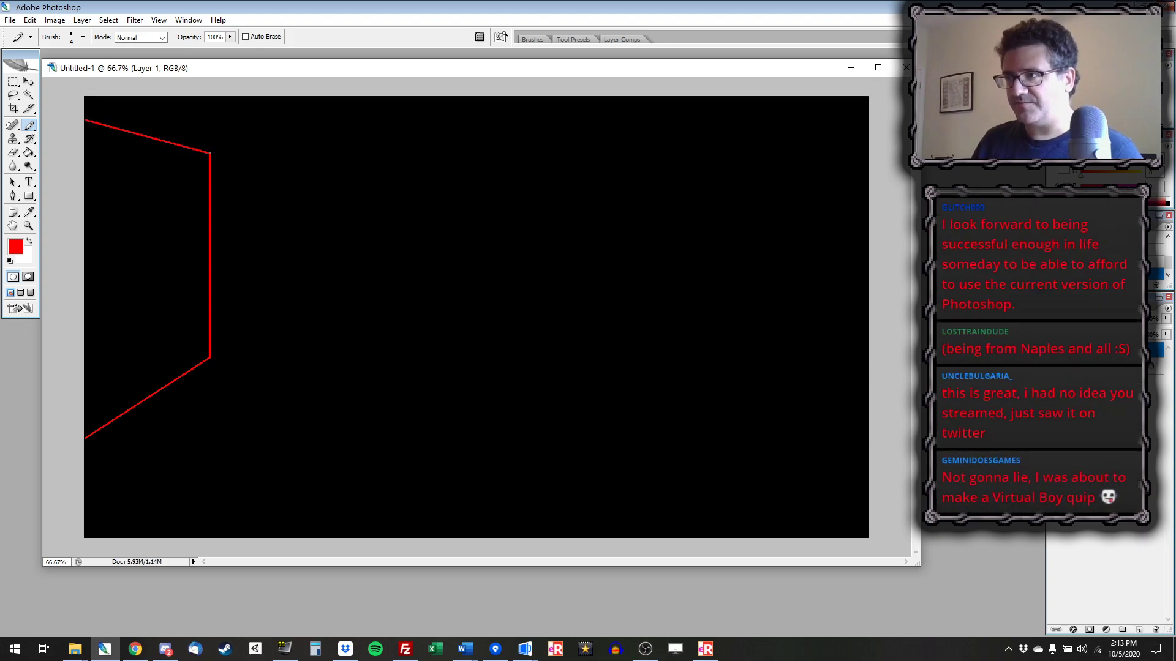
drag(211, 152, 452, 153)
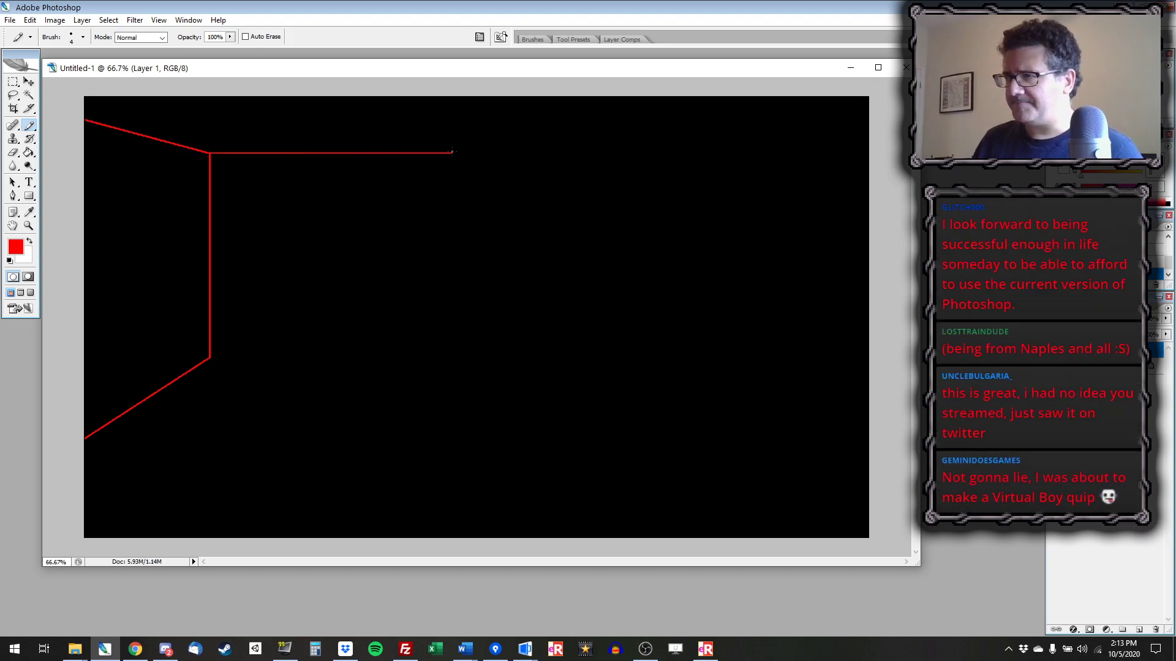
key(ctrl+z)
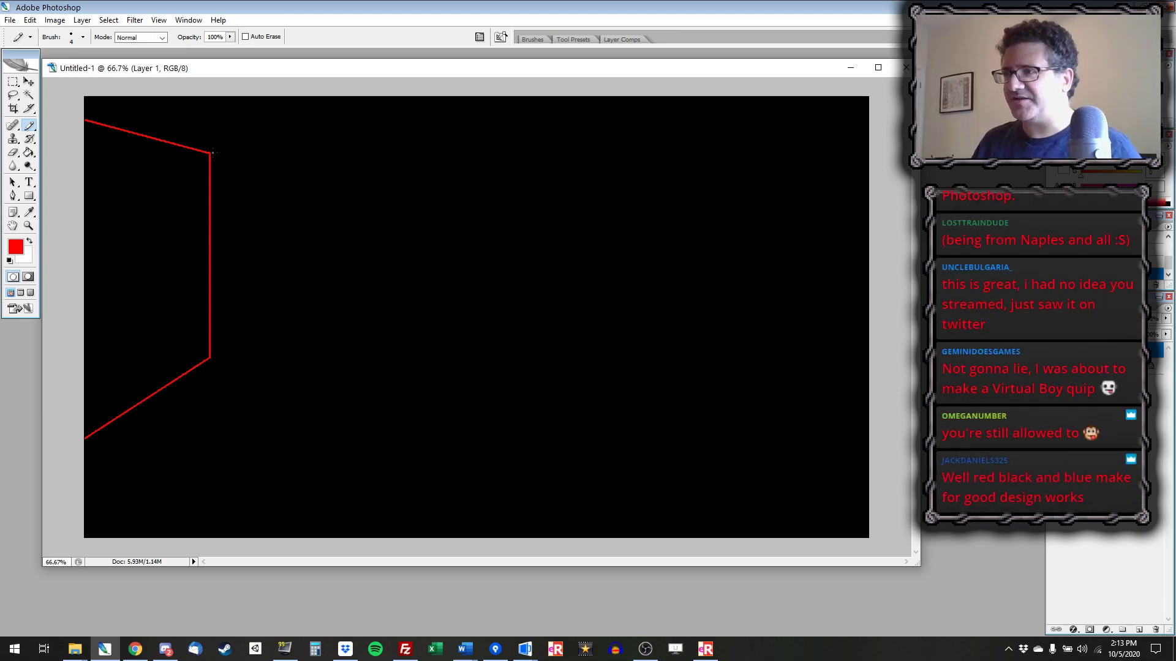
drag(214, 152, 398, 160)
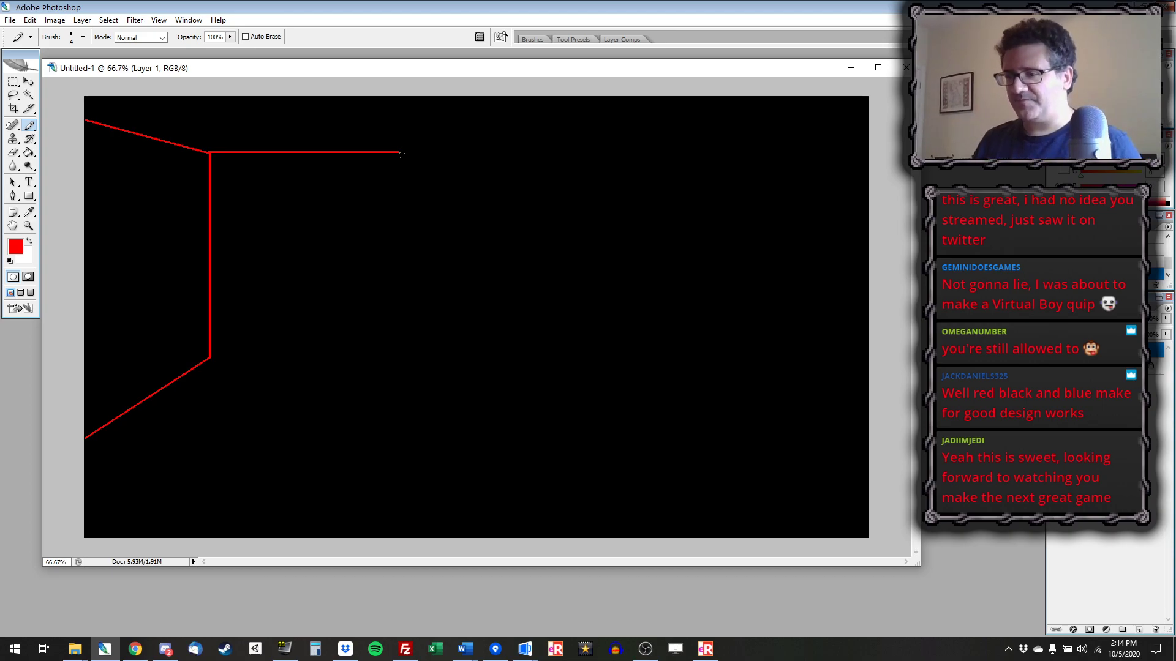
- Bring up the Clown folder window, reposition it, then hide it to show the desktop
click(93, 657)
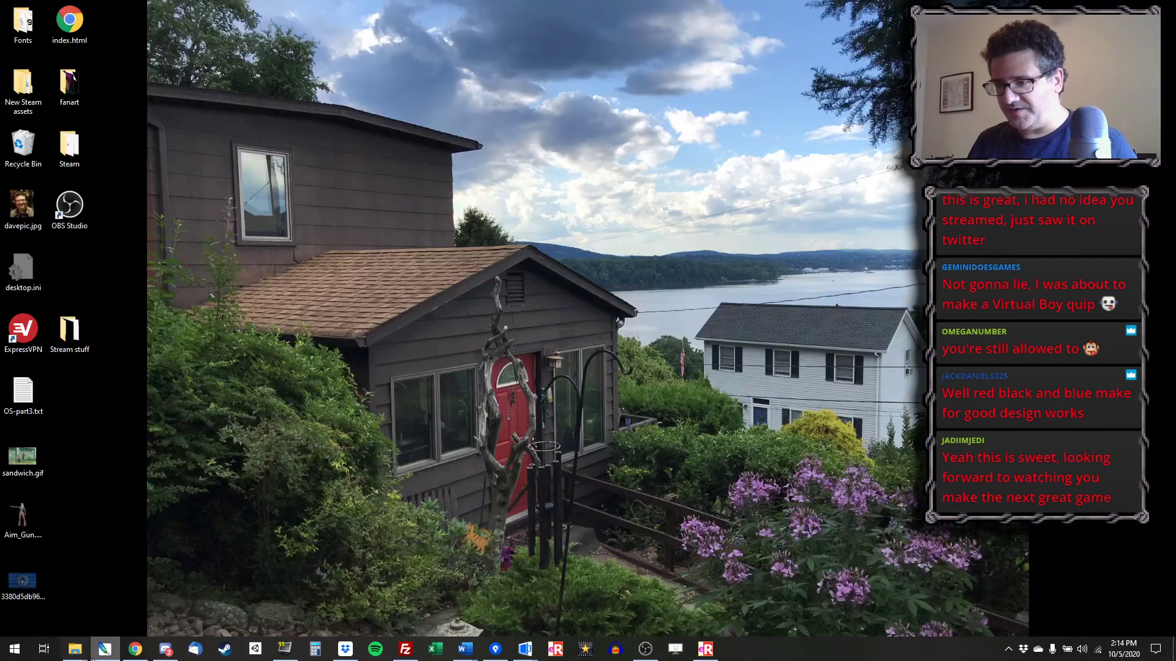
mouse_move(75, 650)
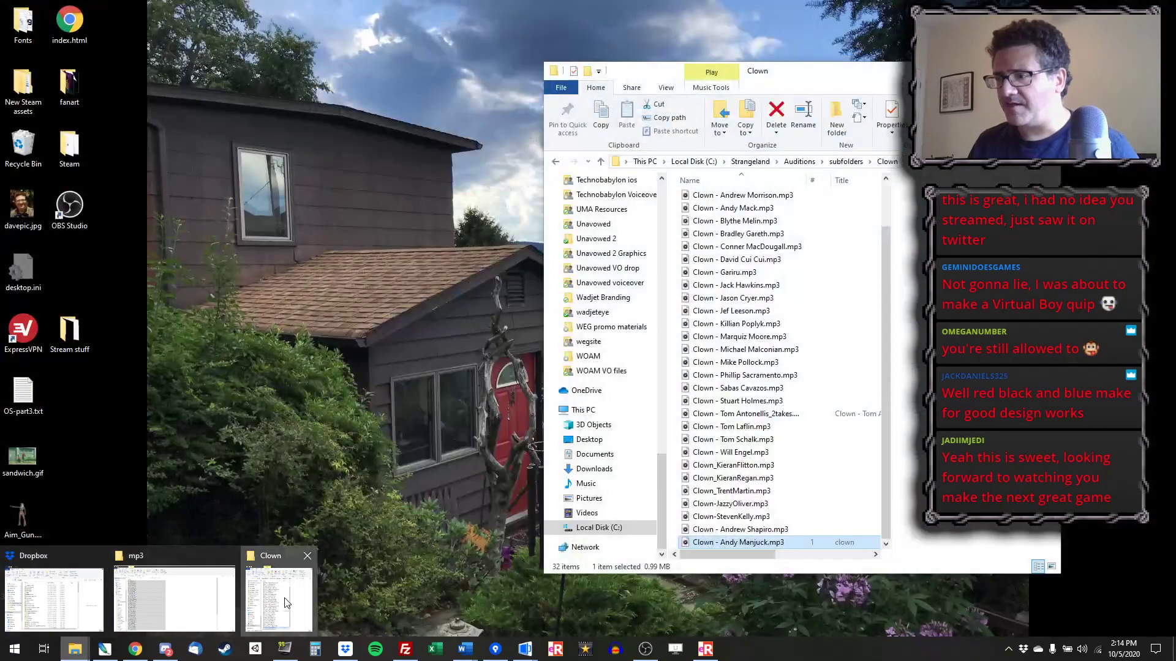
click(285, 604)
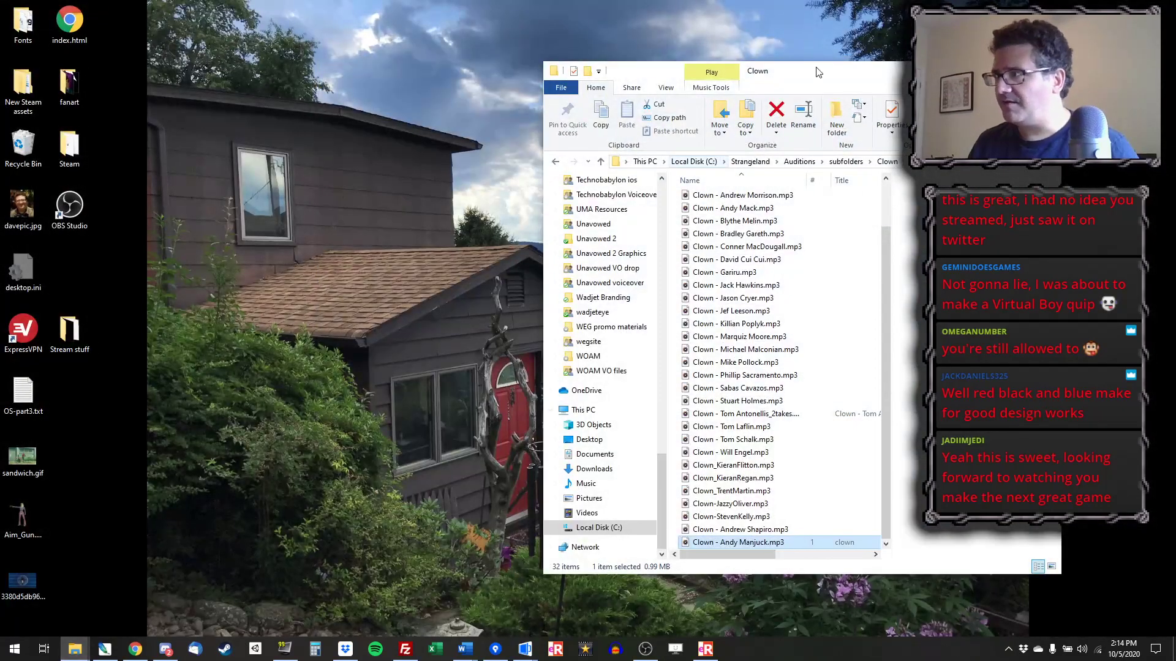
drag(818, 72, 419, 72)
scroll(363, 296, up, 2)
scroll(363, 297, down, 1)
scroll(368, 300, up, 1)
drag(523, 60, 1174, 499)
key(super+d)
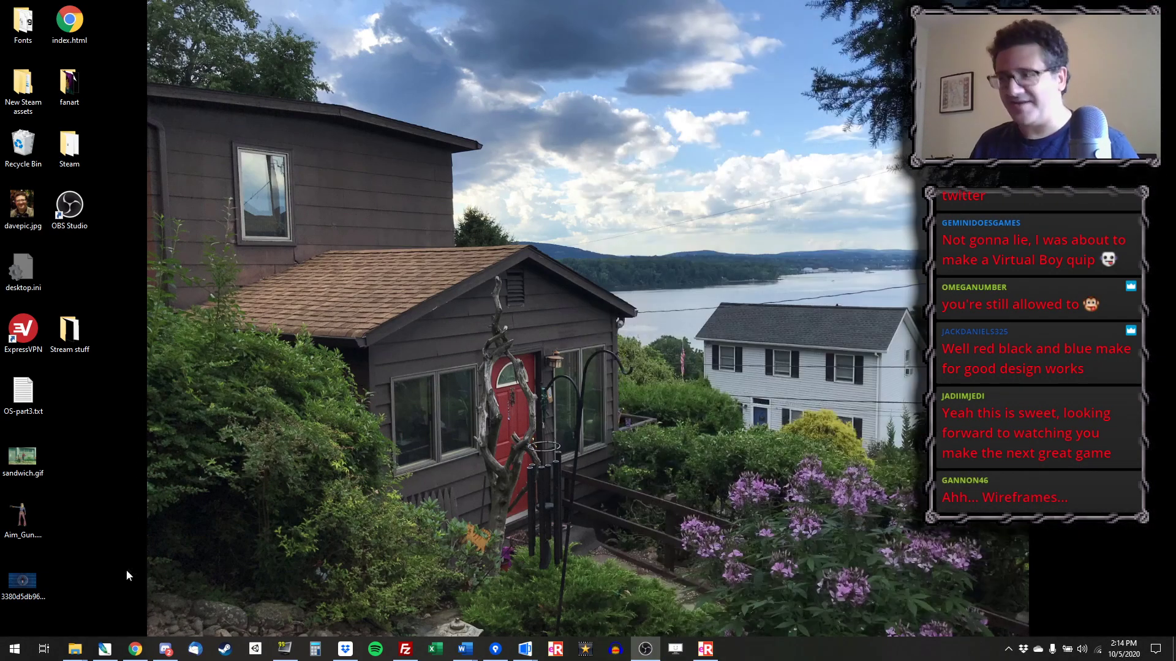
- Open a new File Explorer window at the Old Skies Placeholder folder
right_click(75, 649)
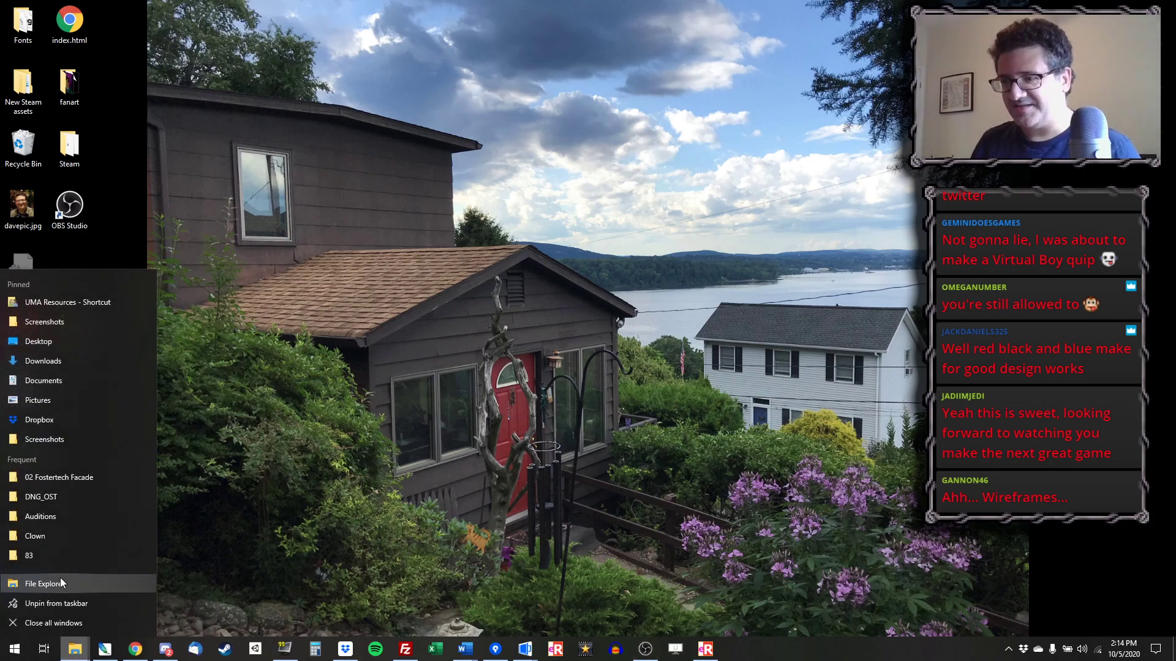
click(60, 587)
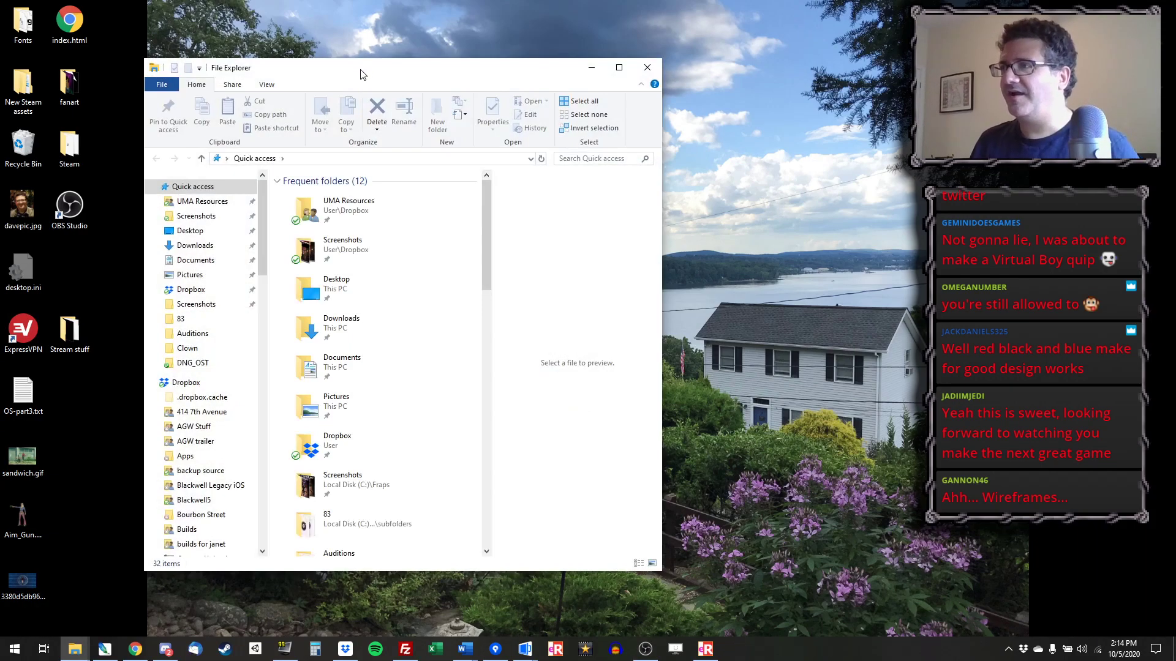
drag(361, 73, 410, 82)
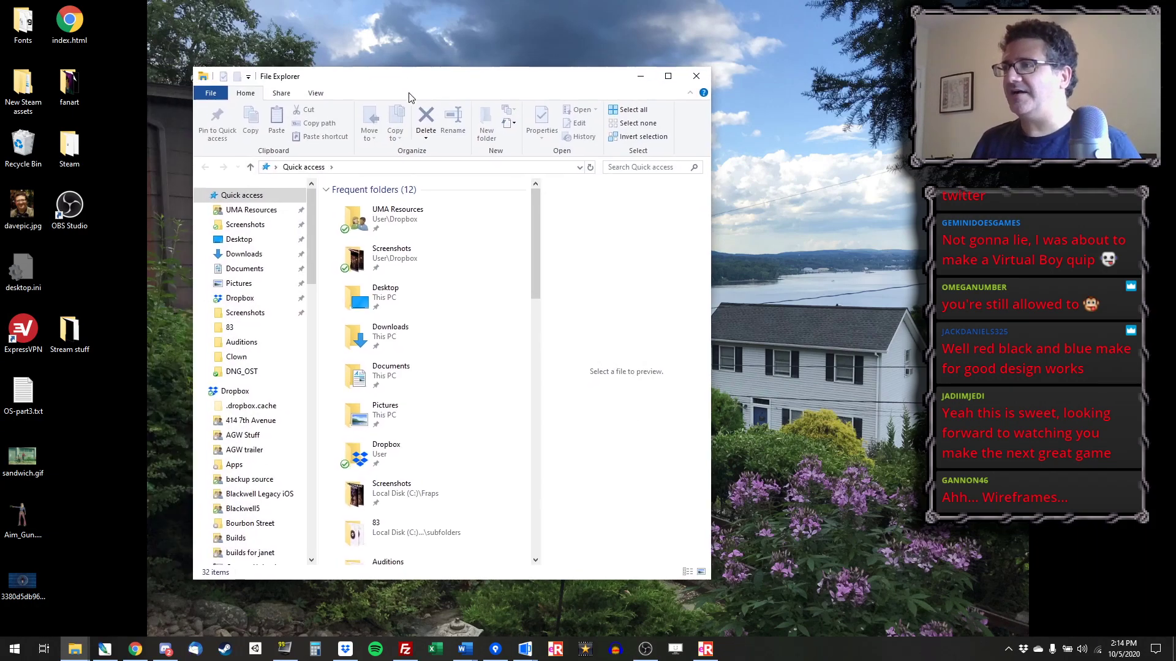
click(393, 169)
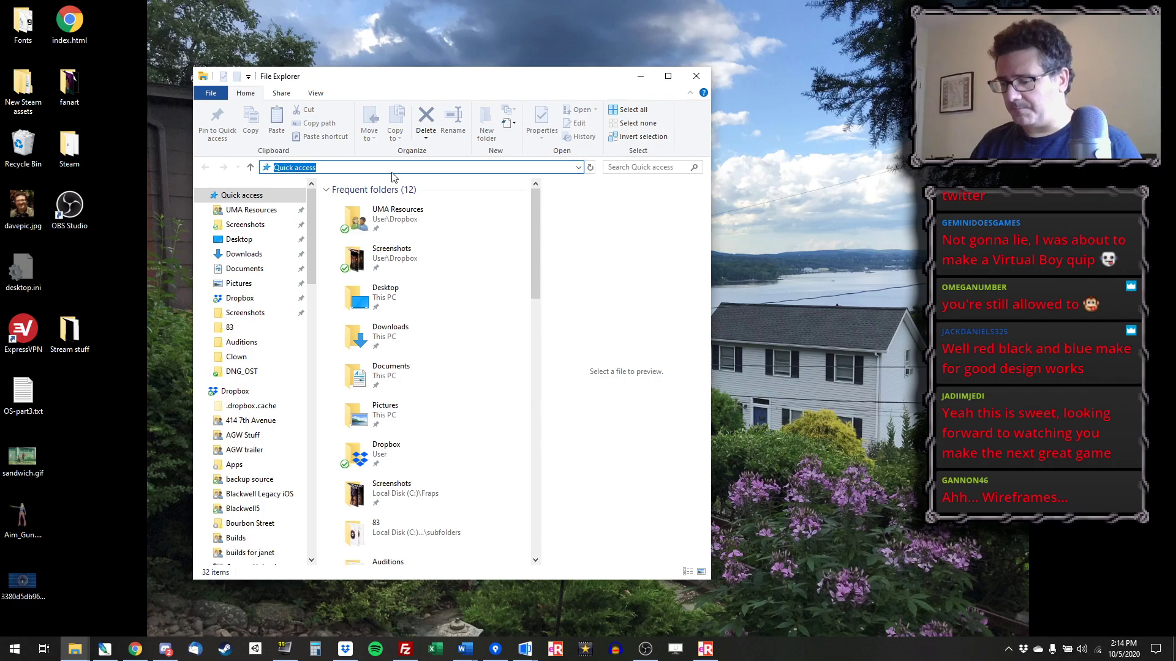
text(c:\old)
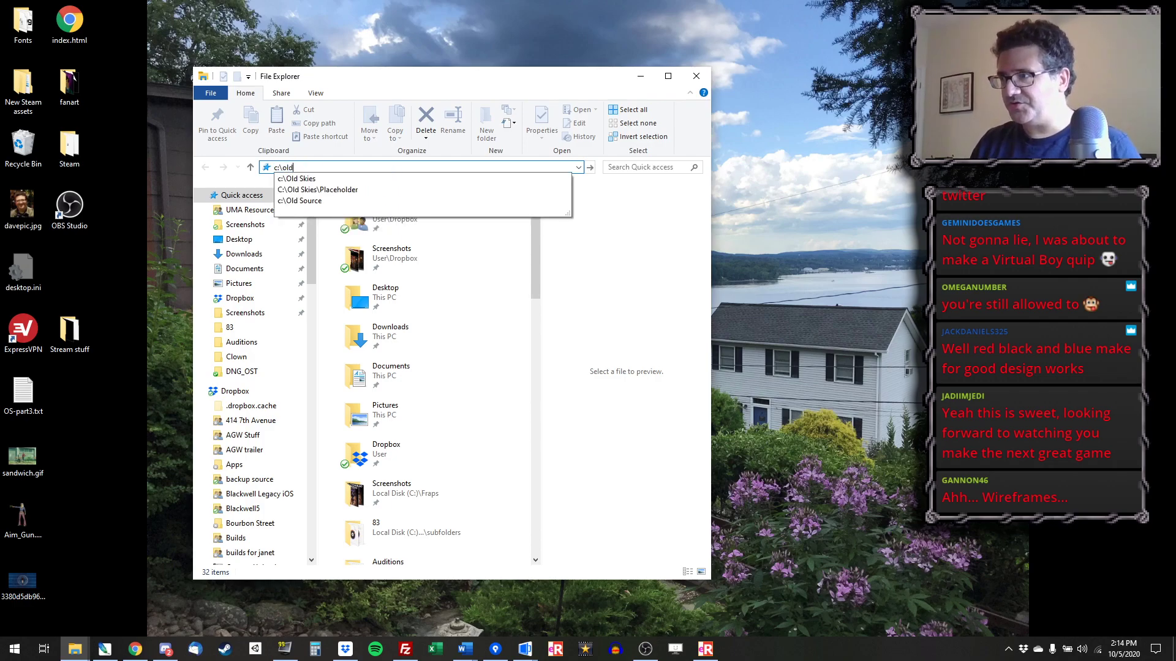
key(Down)
key(Down)
key(Return)
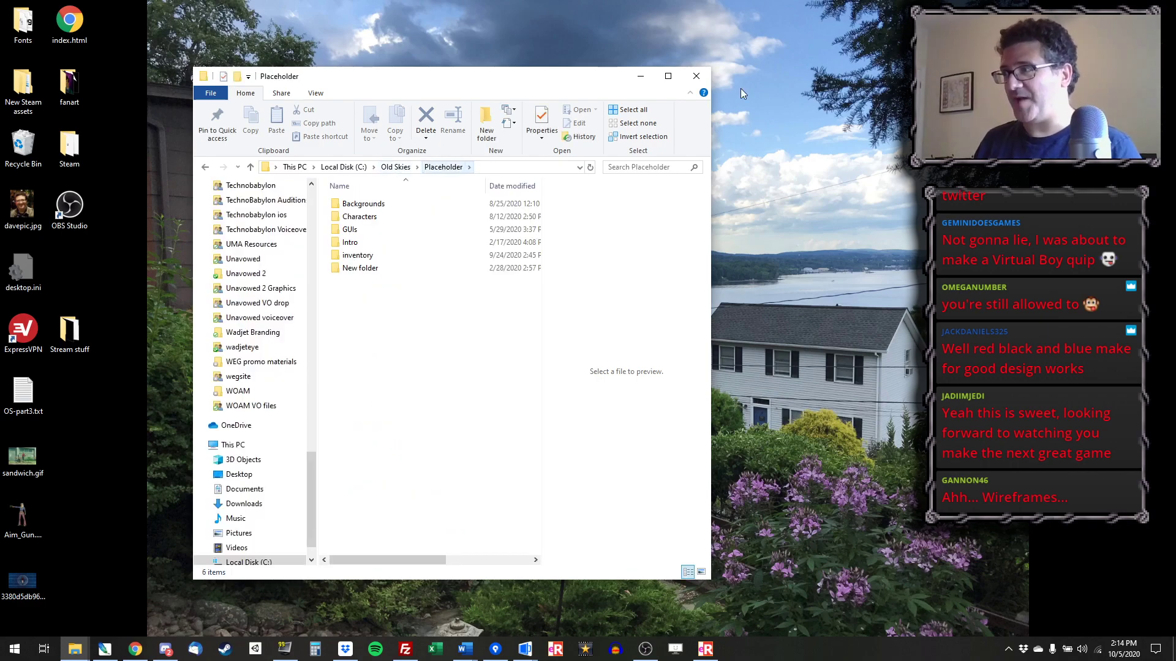
- Go to Backgrounds > Lab and open building-ext.png full-screen in Photos
drag(711, 204, 920, 203)
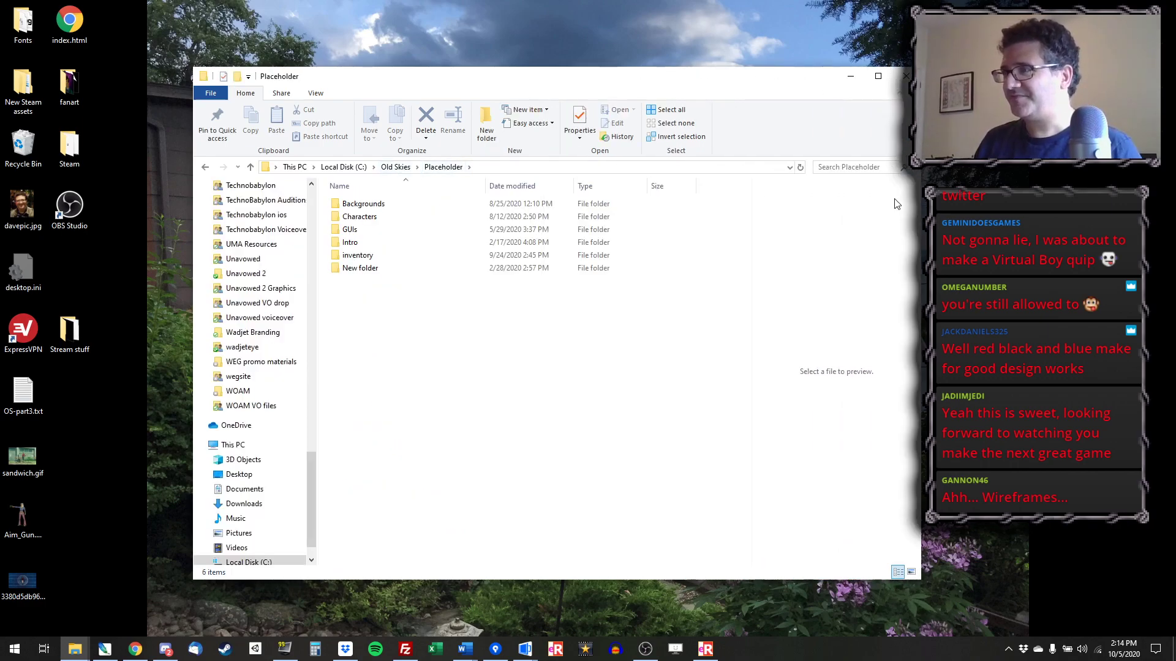
double_click(352, 204)
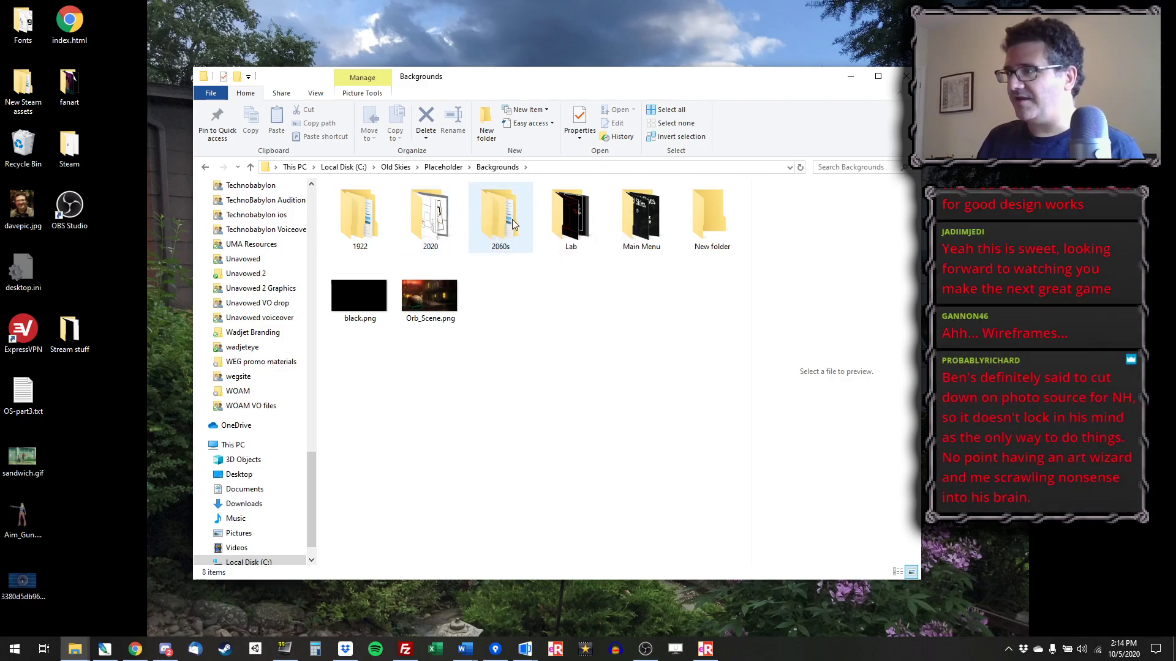
click(586, 224)
double_click(586, 224)
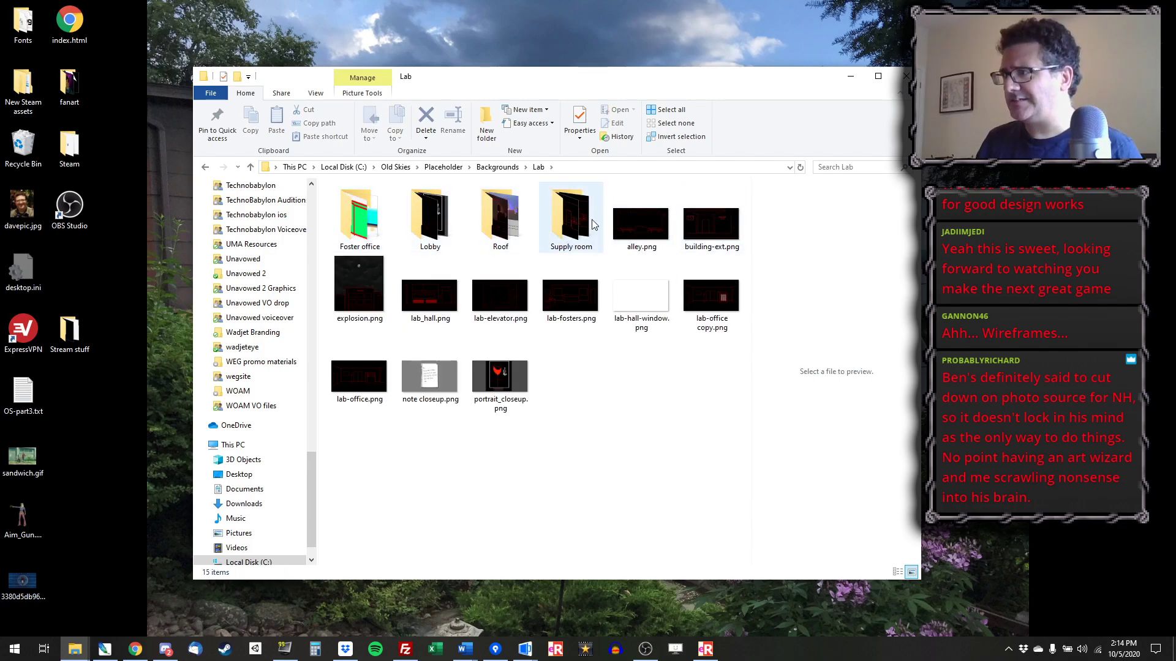
click(711, 222)
key(Return)
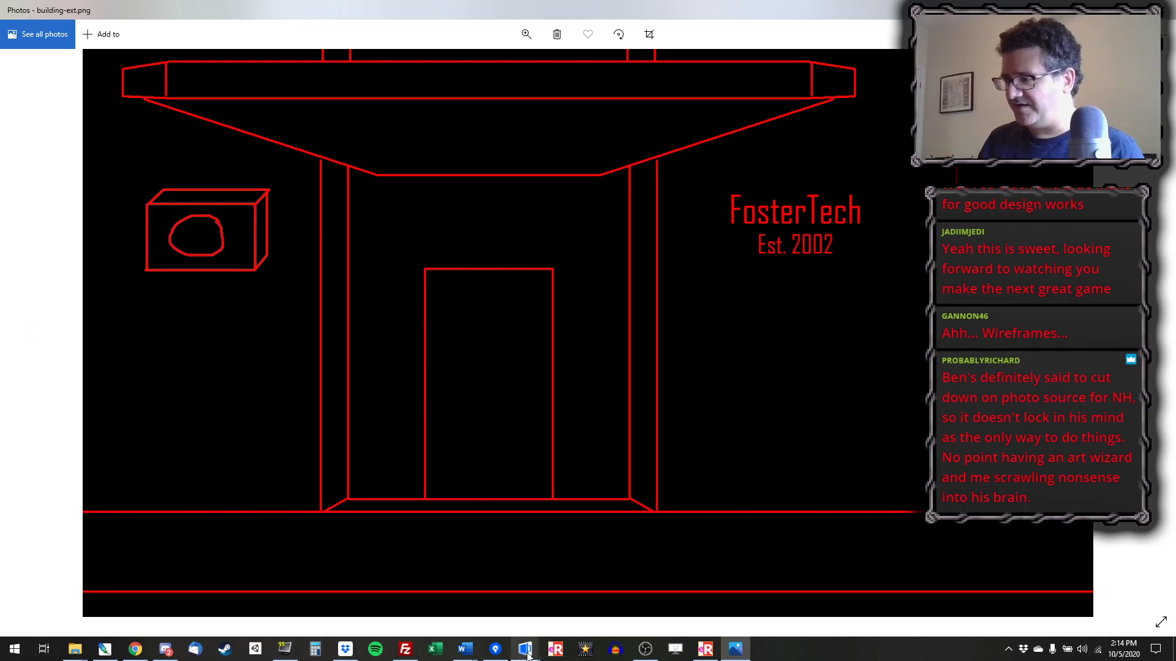
- Bring AGS Editor forward and display Room 10's Background 1
mouse_move(528, 655)
click(495, 611)
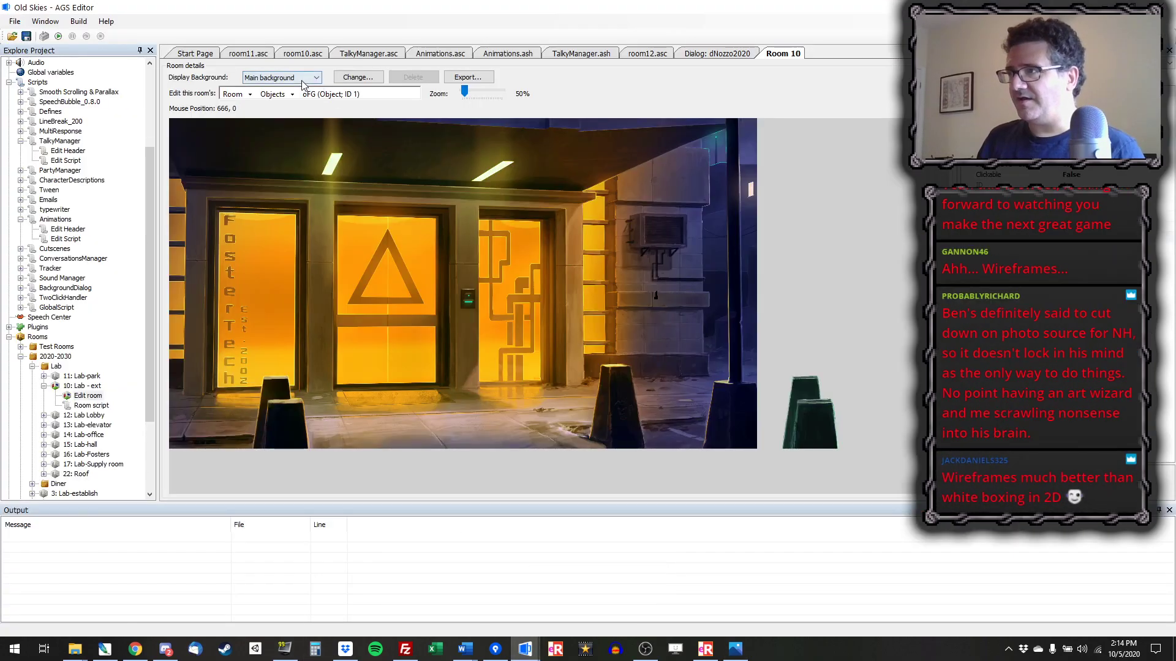
click(285, 95)
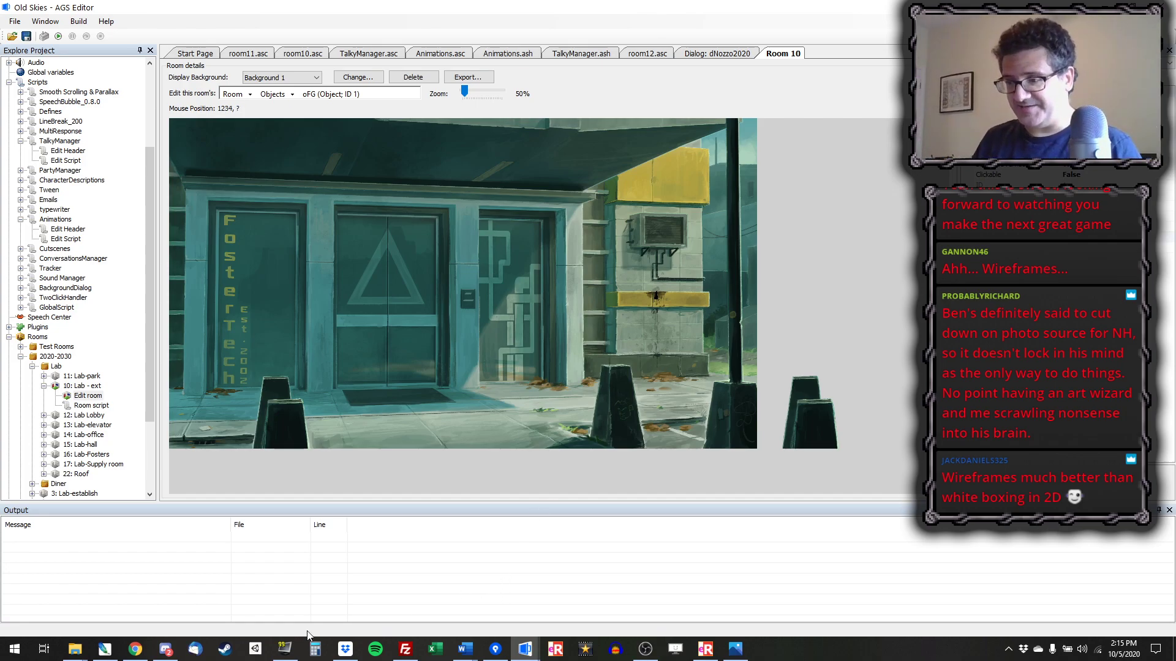
- Switch between the wireframe, the desktop and the building image, ending in AGS Editor
click(105, 649)
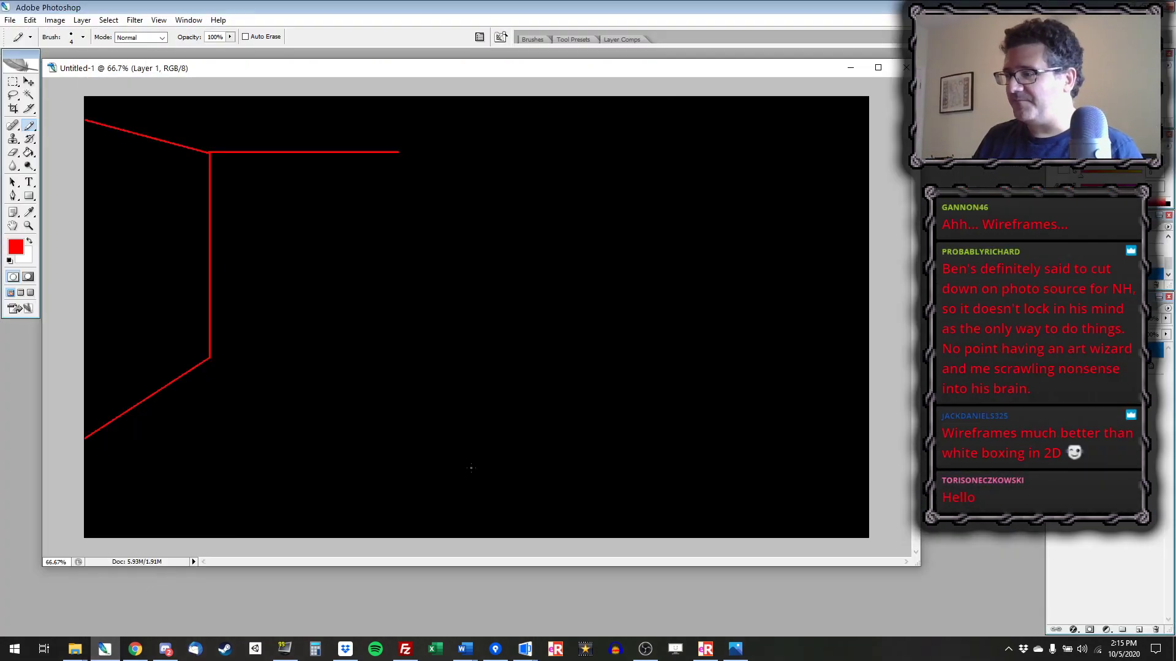
key(super+d)
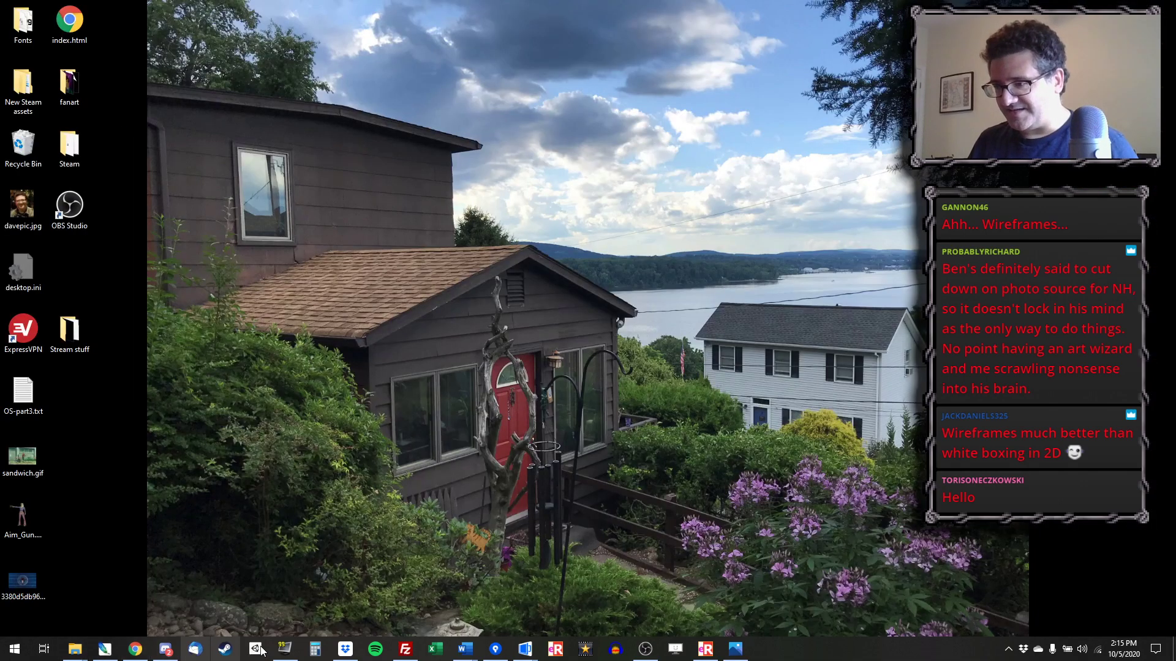
mouse_move(522, 643)
click(457, 600)
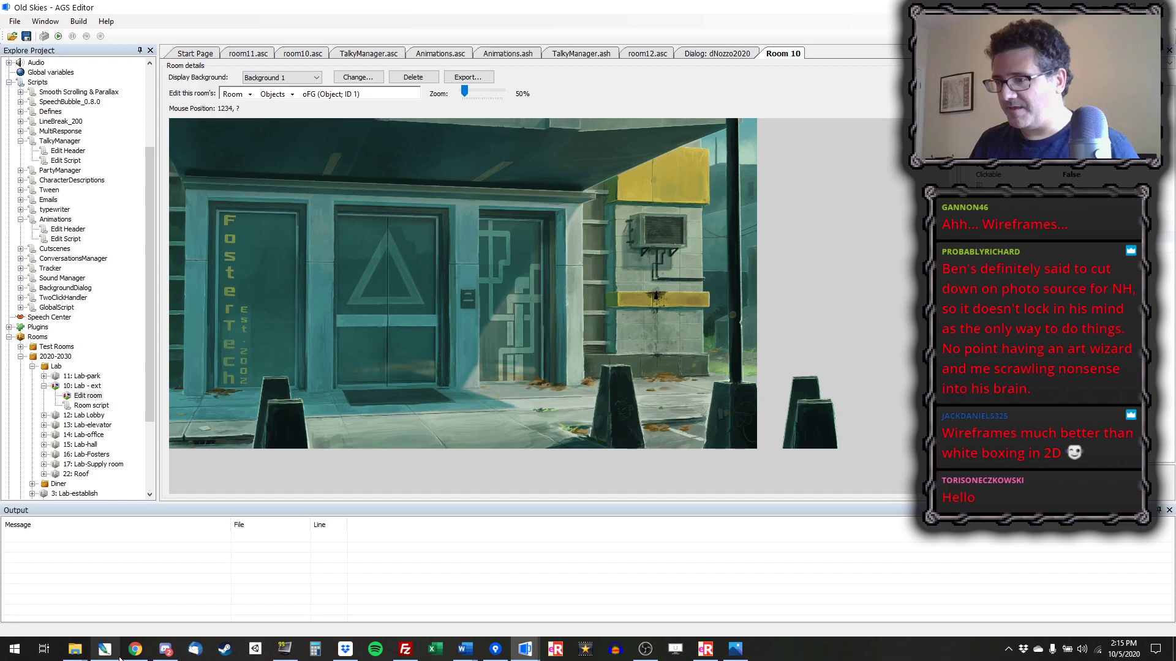
click(735, 648)
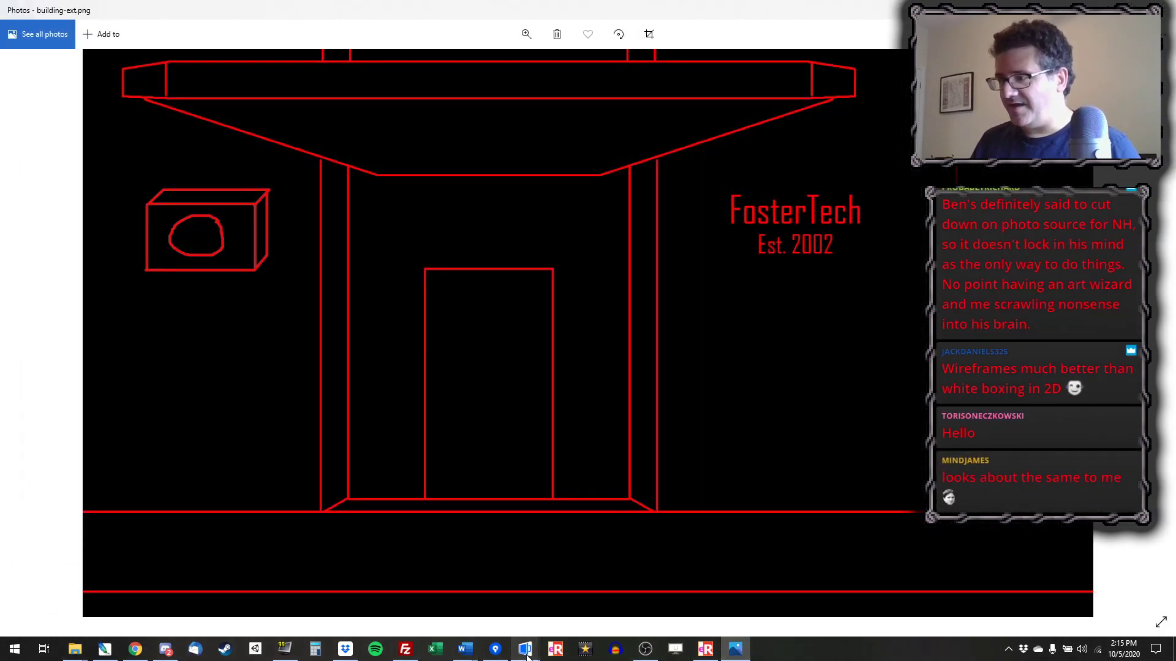
mouse_move(525, 648)
click(476, 594)
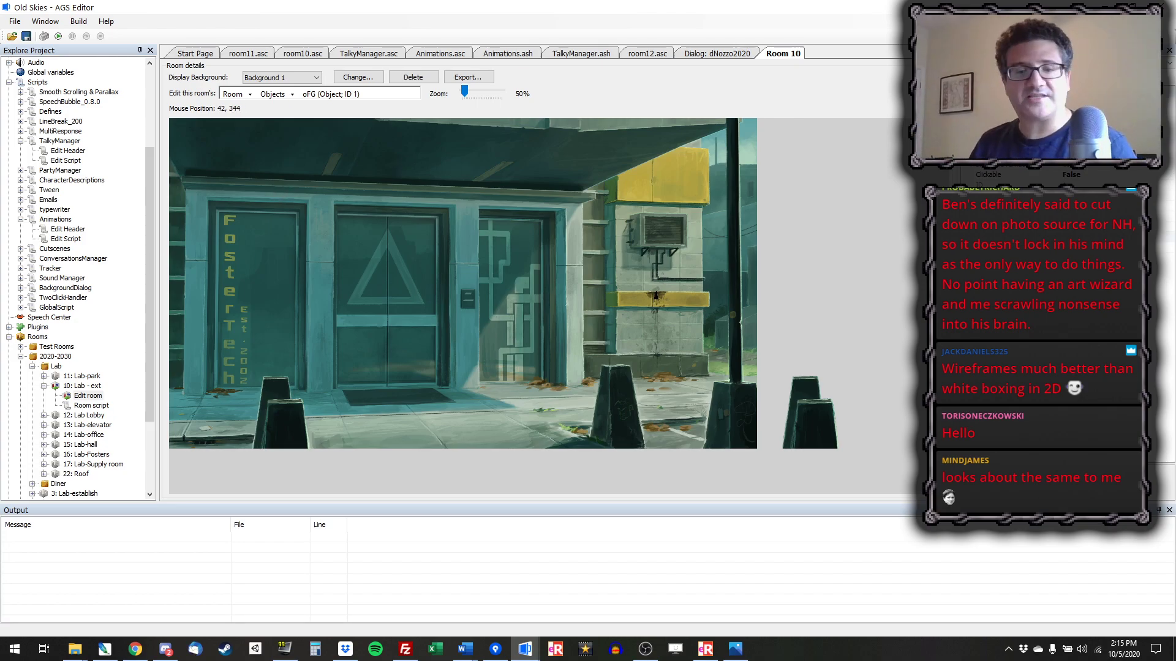
key(alt+Tab)
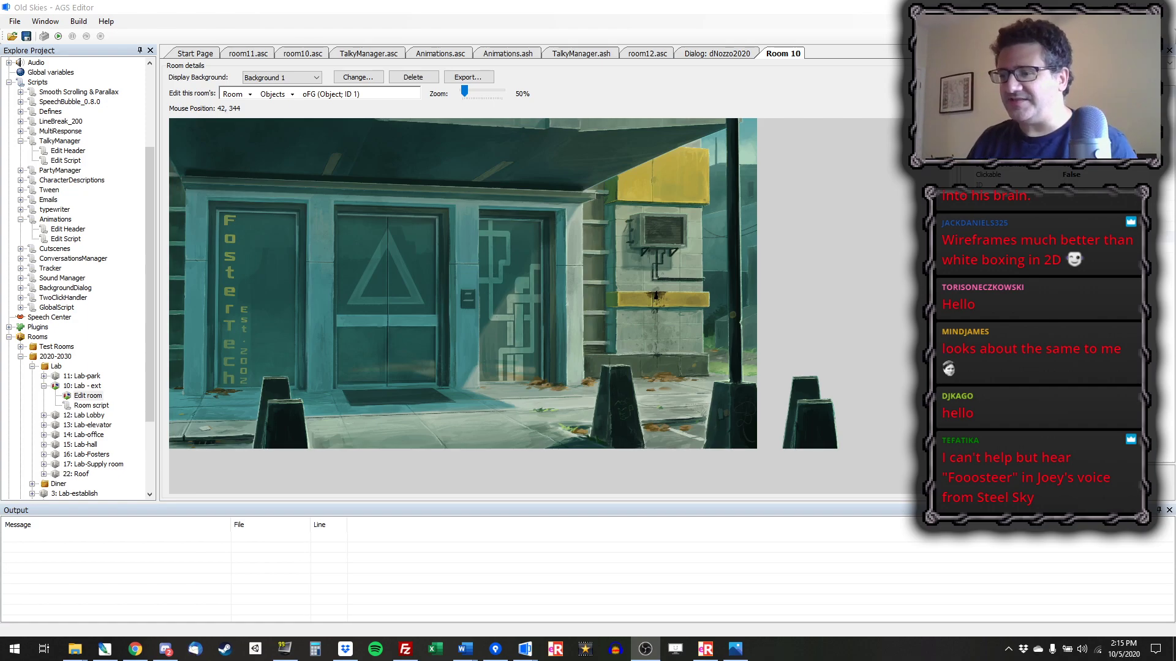
- Return to Photoshop and draw the back wall's red bottom edge from its lower corner
click(104, 649)
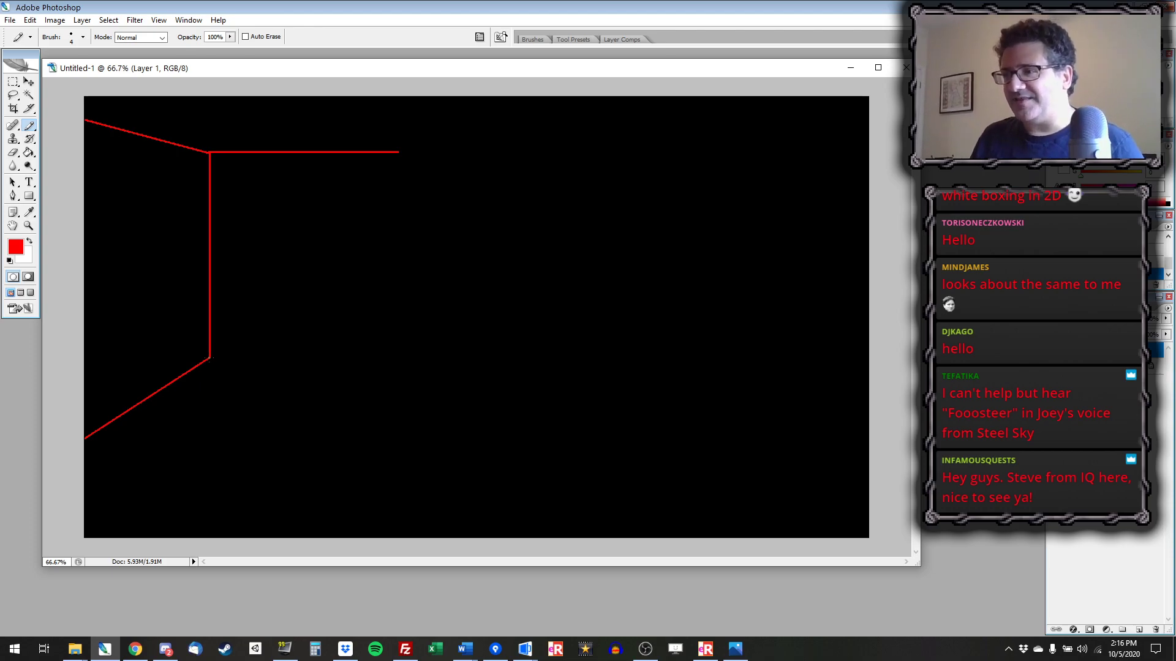
mouse_move(210, 358)
mouse_down()
mouse_move(361, 358)
mouse_move(410, 337)
mouse_move(389, 187)
mouse_up()
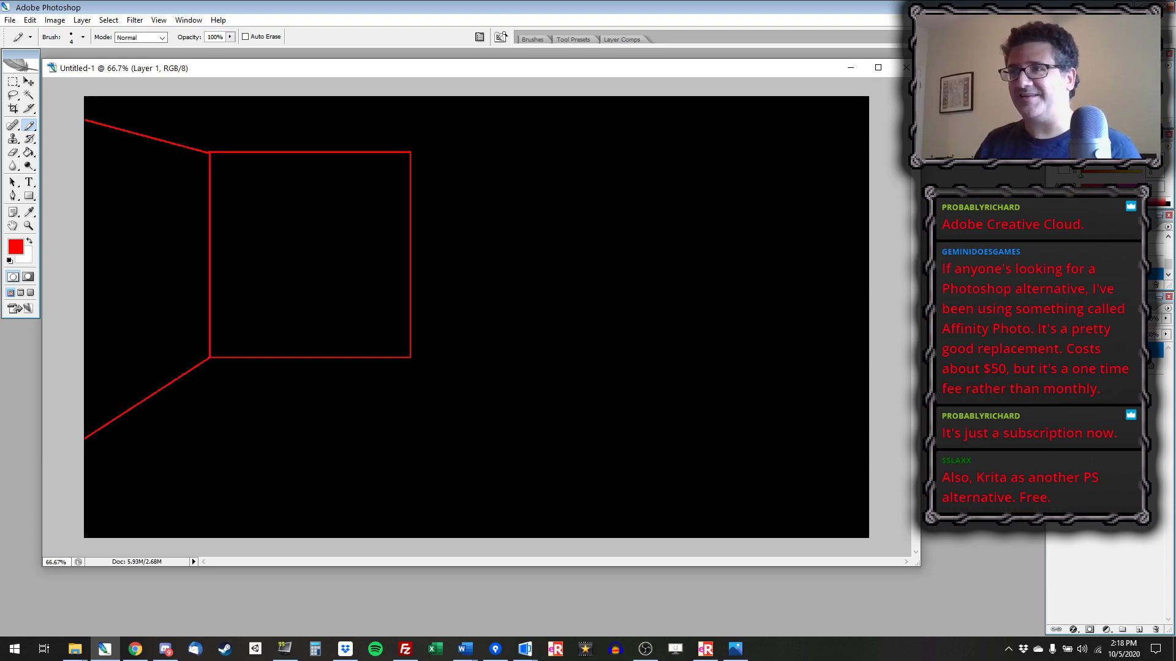
- Select the right part of the red square and move it left, then deselect
click(13, 81)
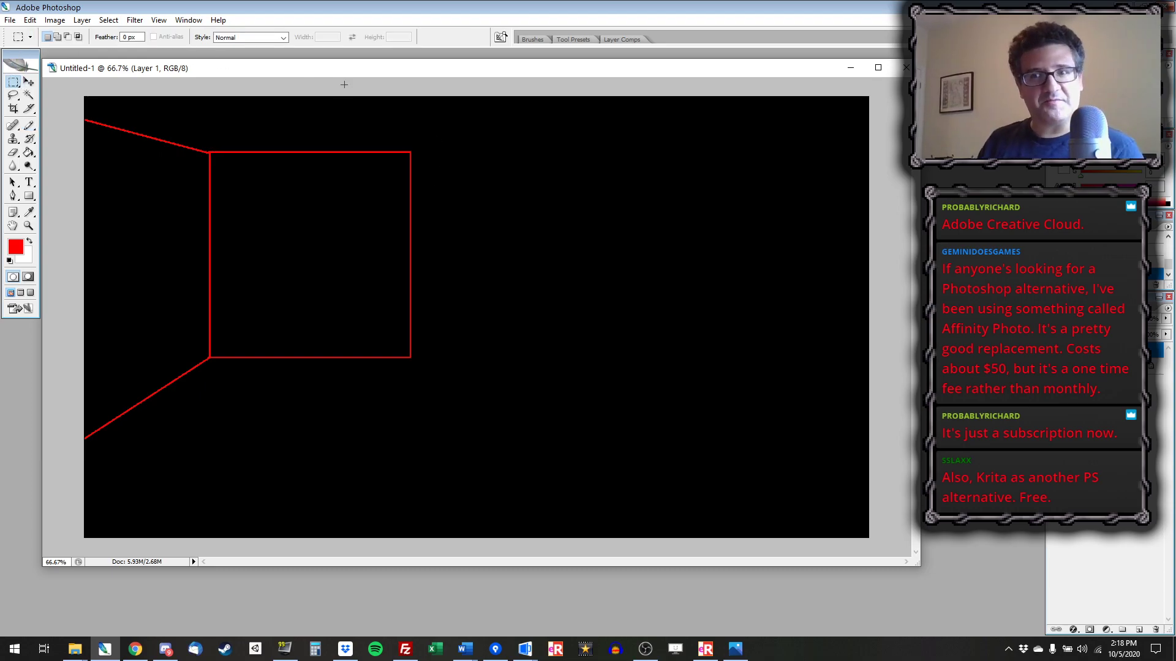
drag(421, 135, 313, 391)
key(v)
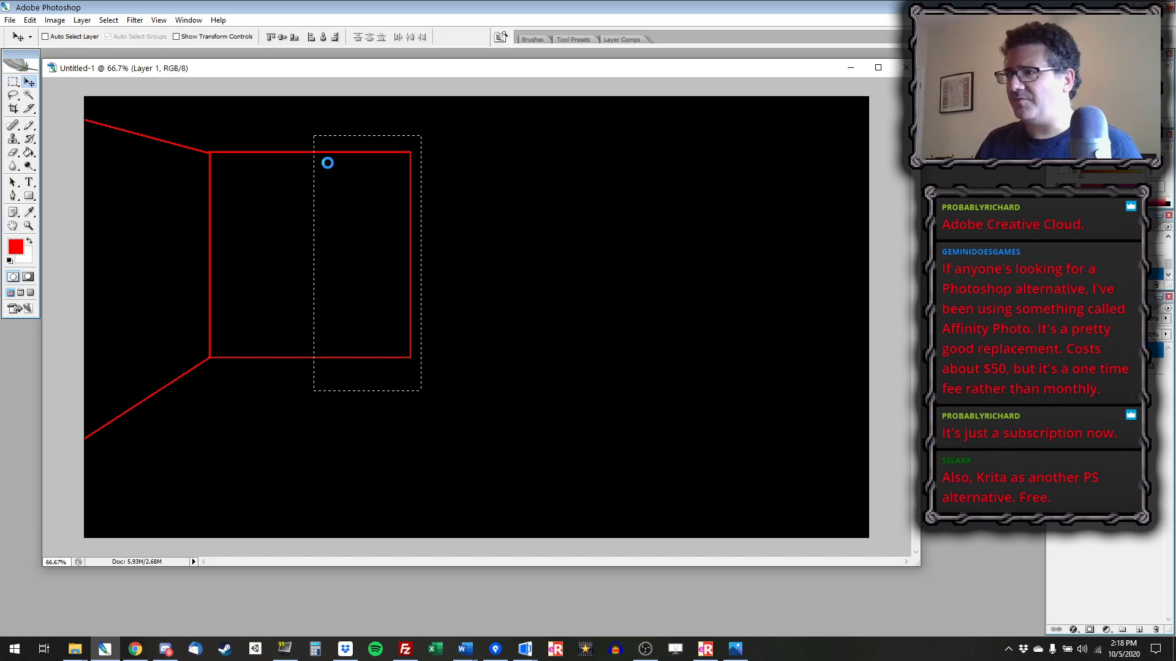
drag(328, 163, 249, 164)
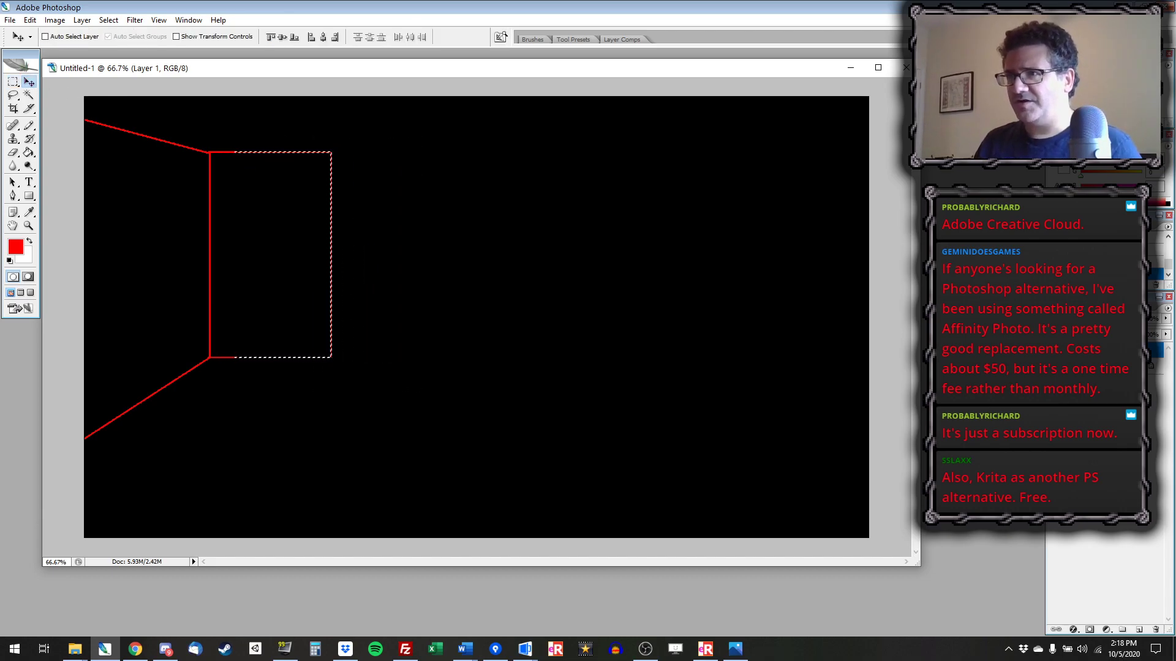
click(14, 83)
click(285, 138)
click(29, 126)
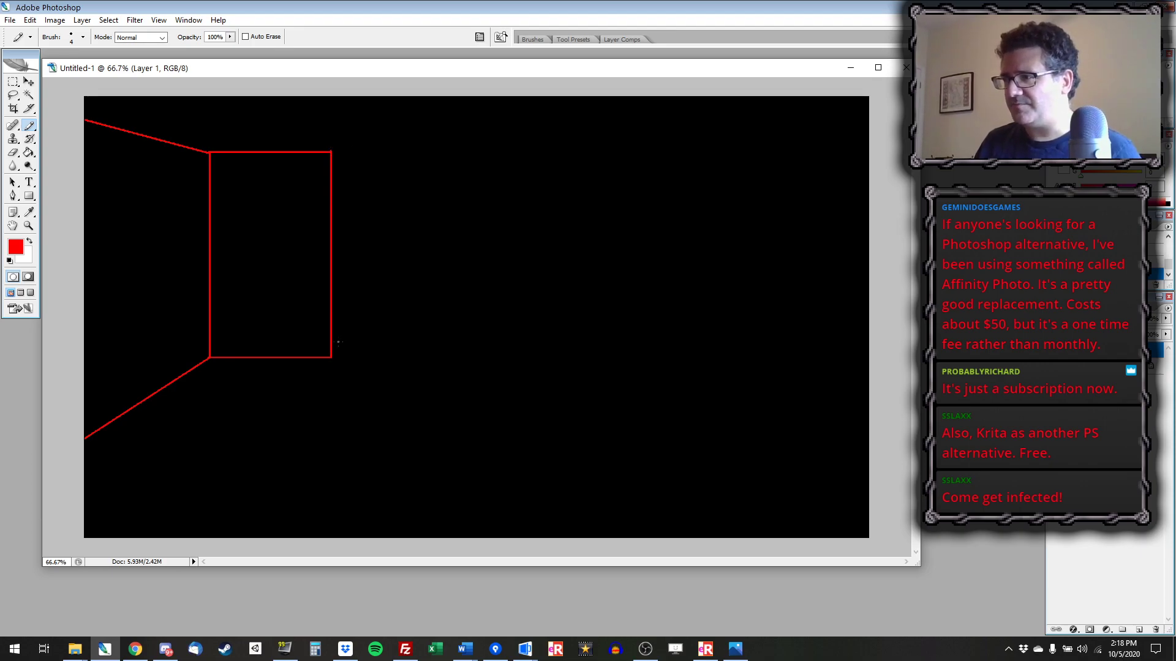
- Draw the angled right side wall with a doorway outline, then retrace the top-left ceiling edges
shift+click(382, 316)
drag(381, 317, 358, 133)
shift+click(331, 149)
mouse_move(368, 324)
mouse_down()
mouse_move(355, 200)
mouse_move(341, 207)
mouse_move(340, 333)
mouse_up()
shift+click(341, 207)
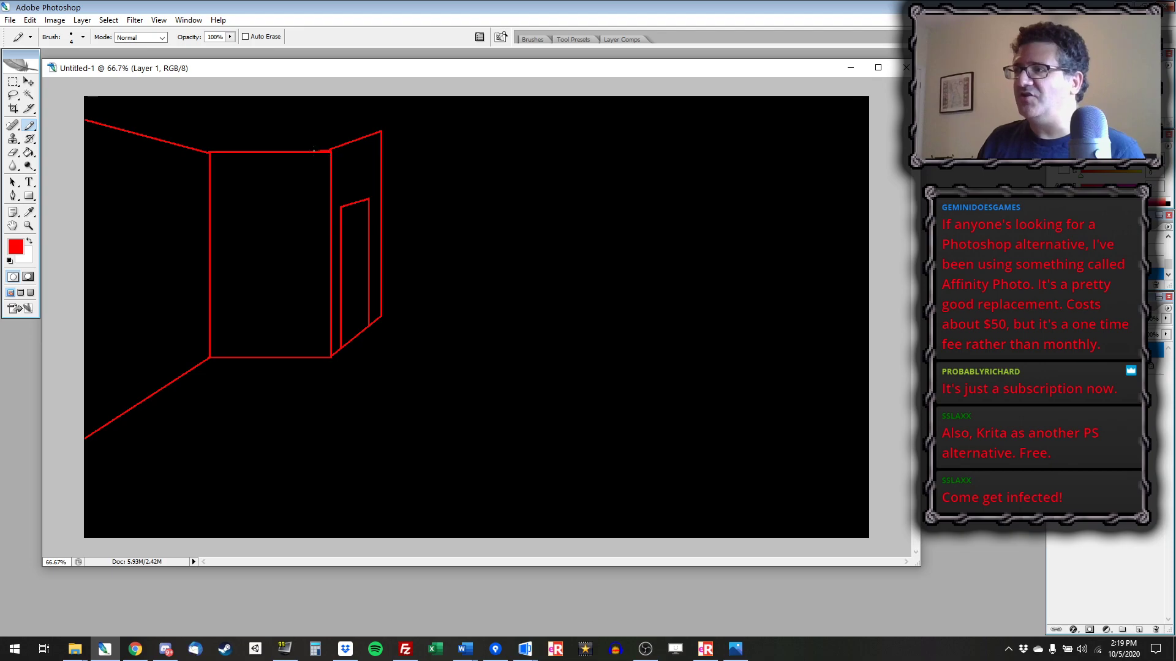
drag(310, 151, 237, 153)
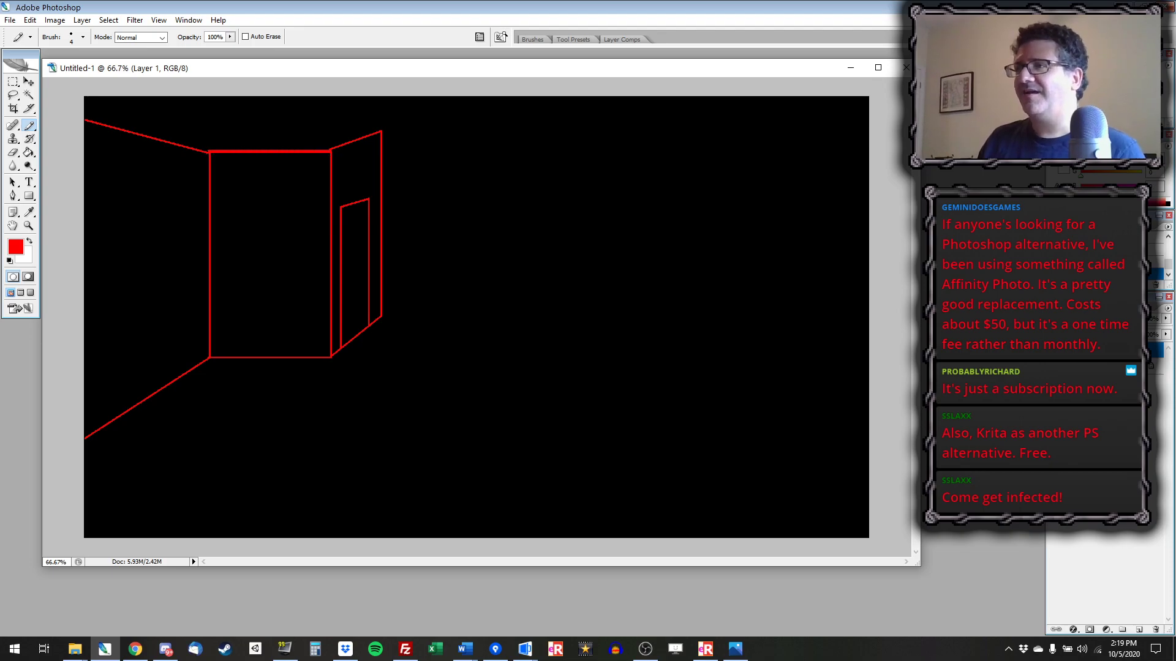
shift+click(84, 119)
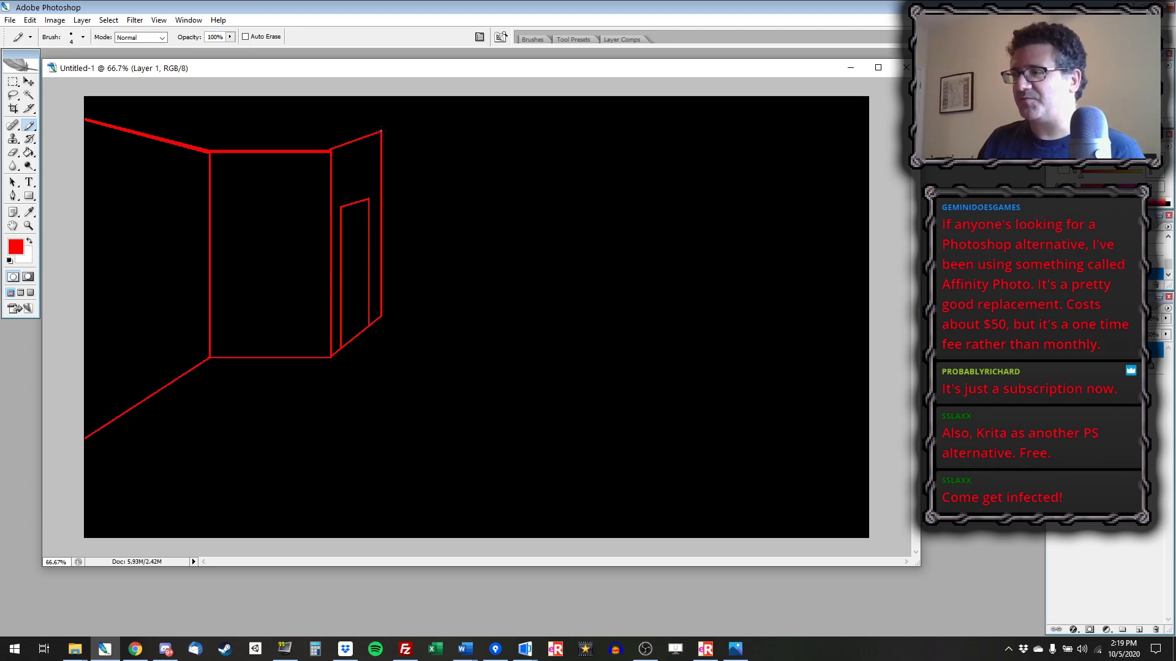
- Draw the far wall's red ceiling line, right edge and floor line from the side wall
drag(382, 131, 622, 131)
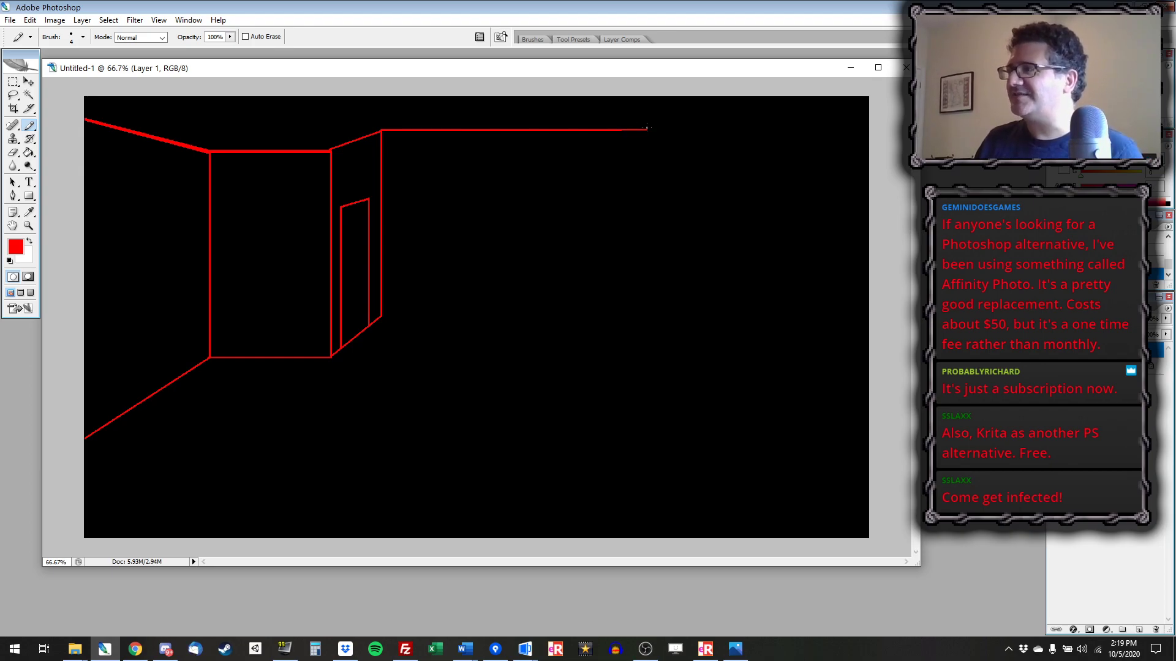
drag(648, 132, 649, 281)
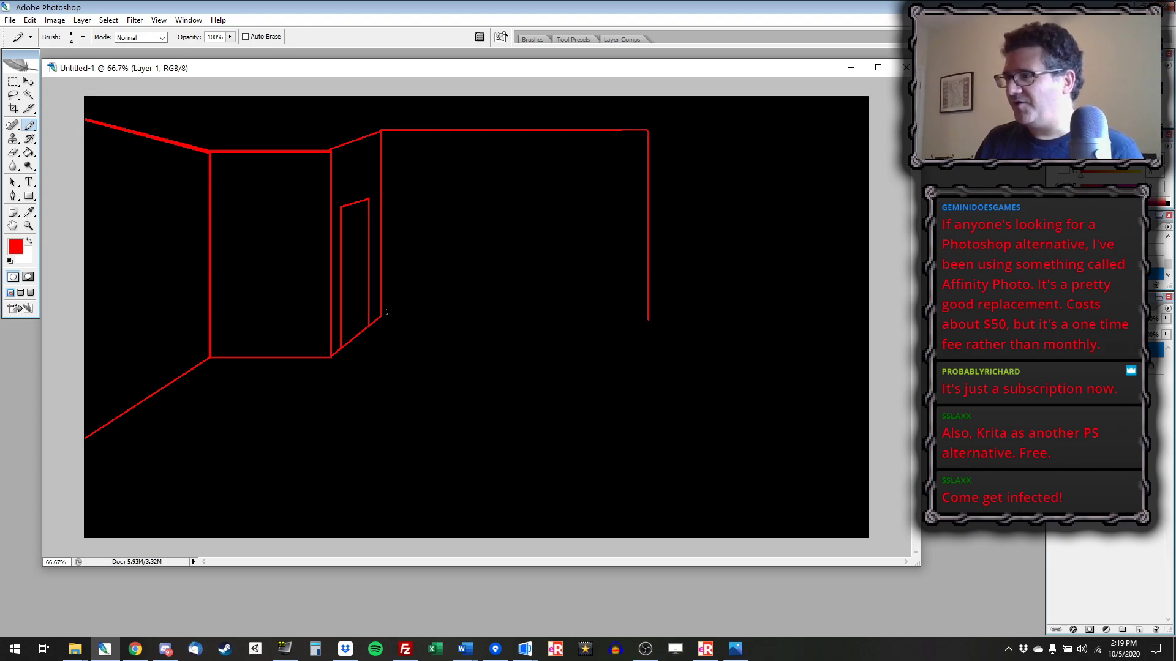
drag(381, 316, 644, 310)
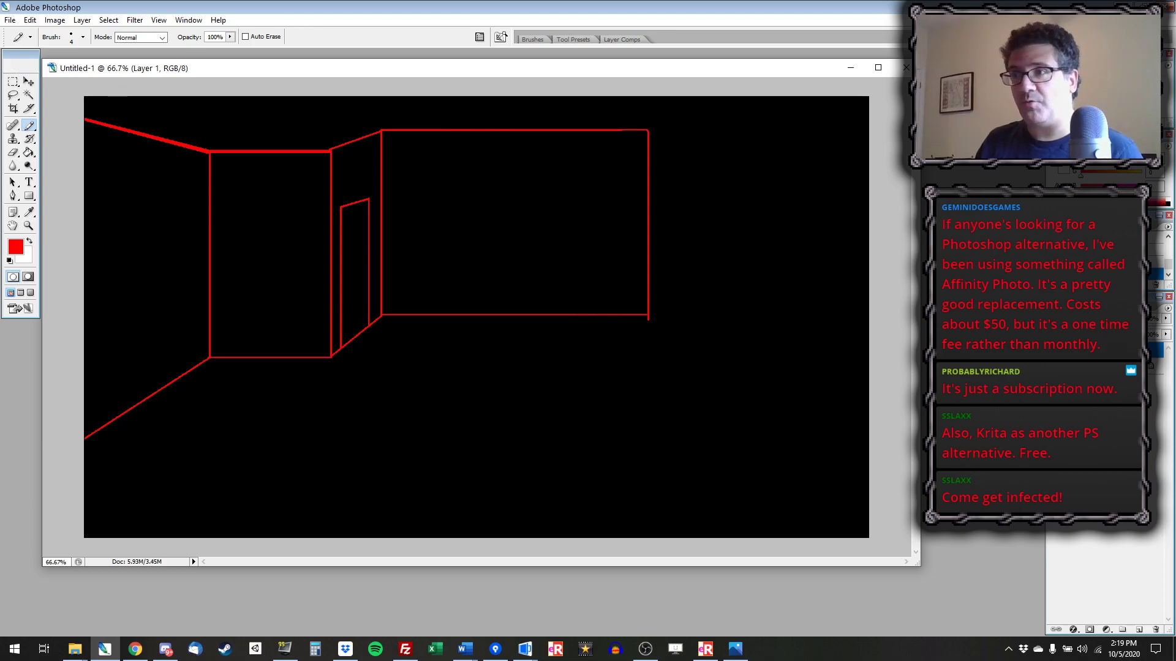
- Erase the wall's corner overshoot, then draw the window's left and top edges, redoing the top line
click(13, 153)
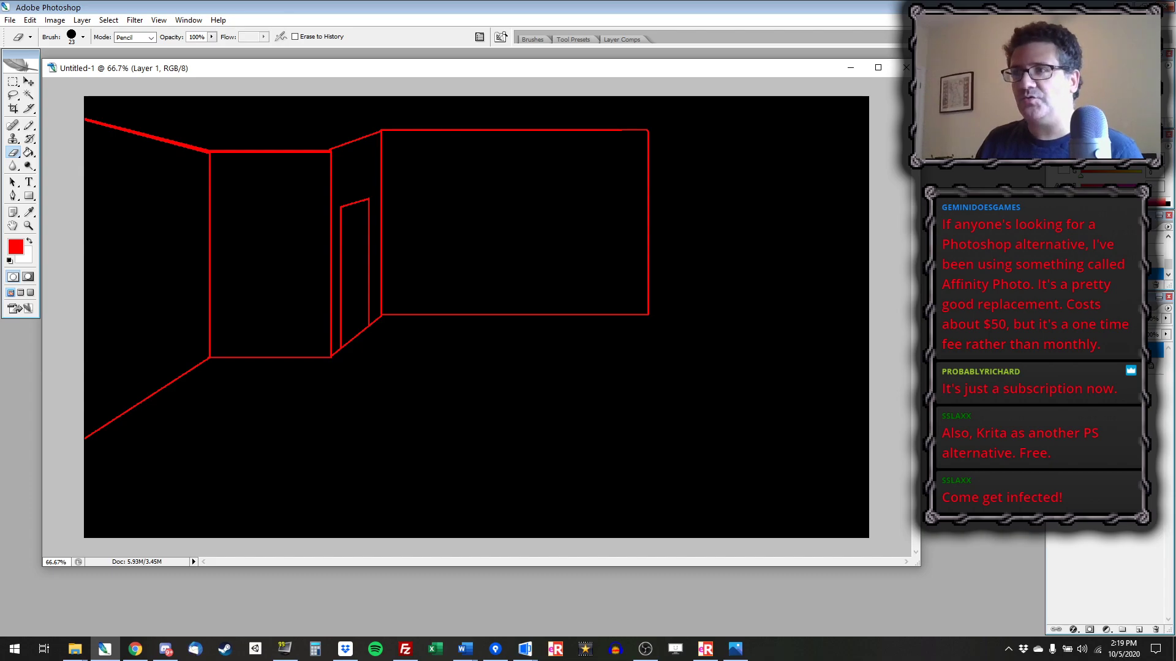
click(29, 125)
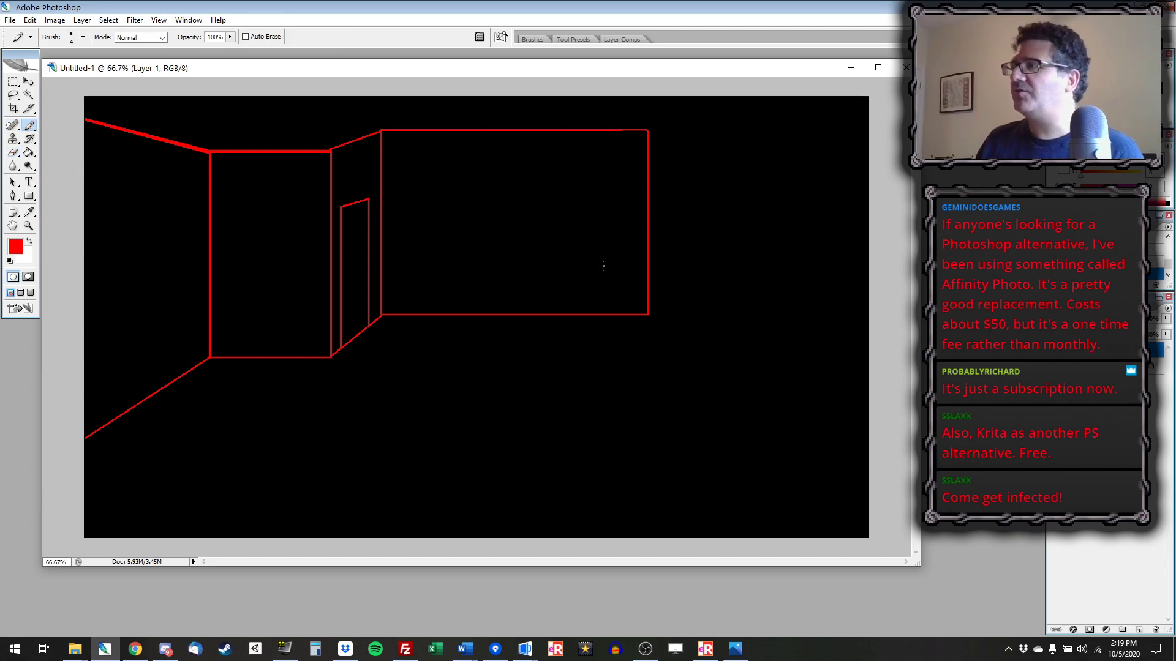
mouse_move(402, 144)
mouse_down()
mouse_move(402, 253)
mouse_move(612, 254)
mouse_move(630, 222)
mouse_move(630, 164)
mouse_move(445, 153)
mouse_up()
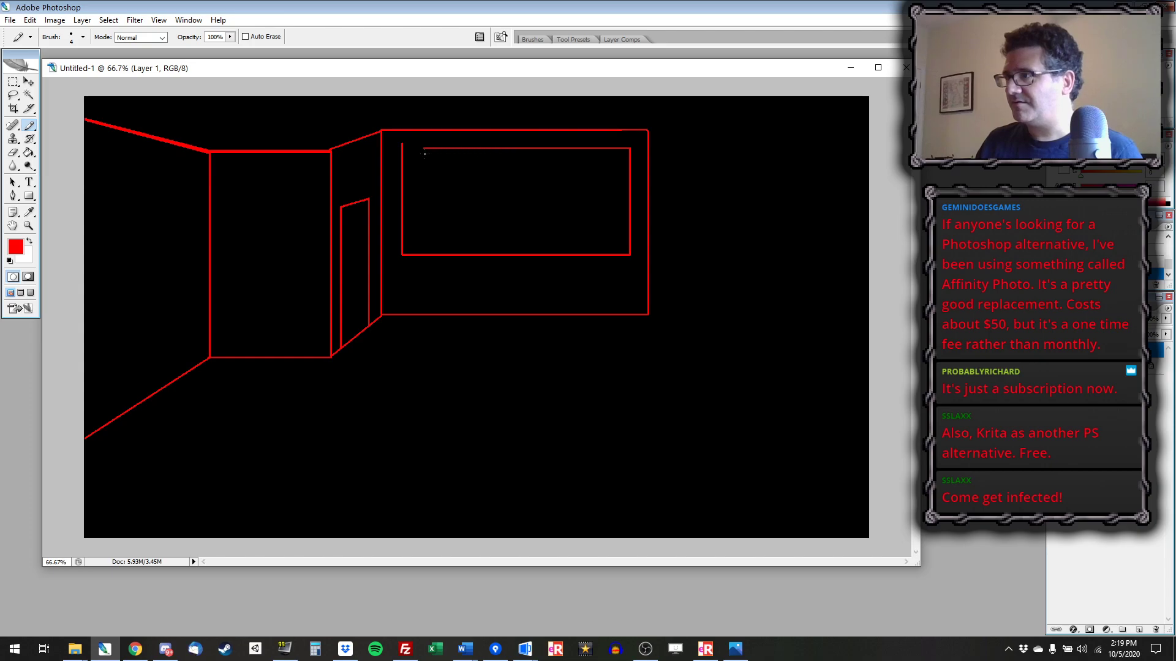
key(ctrl+z)
drag(401, 144, 626, 146)
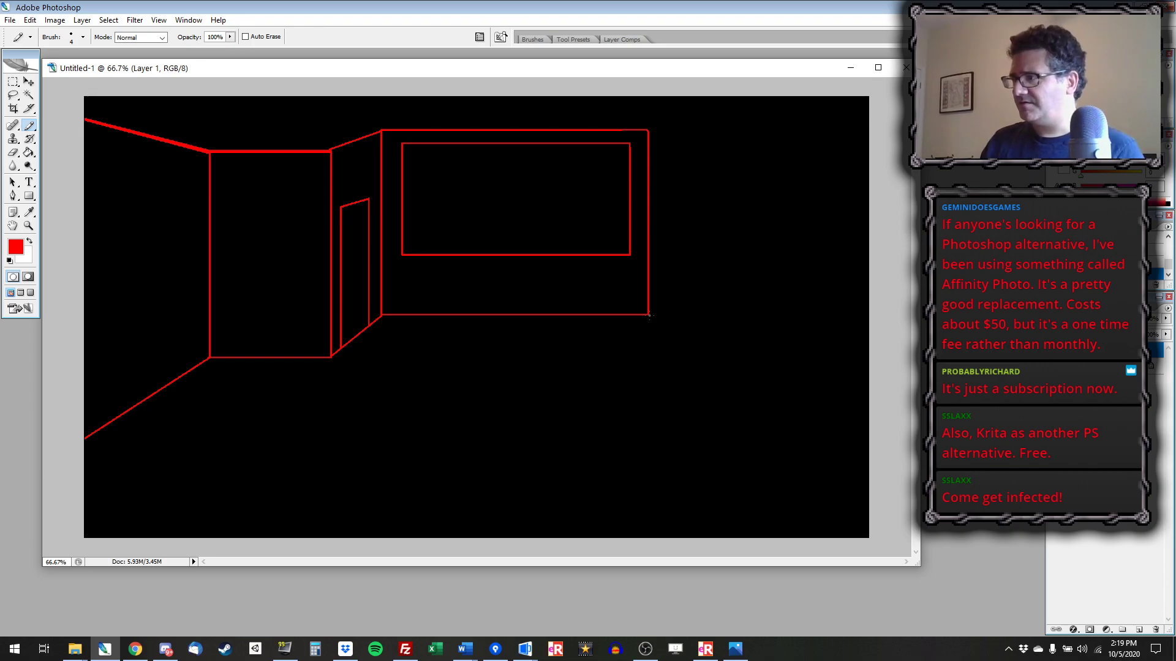
- Pencil the next wall with a floor line, vertical corner, diagonal ceiling join and ceiling line to the right edge
shift+click(695, 362)
drag(695, 362, 873, 353)
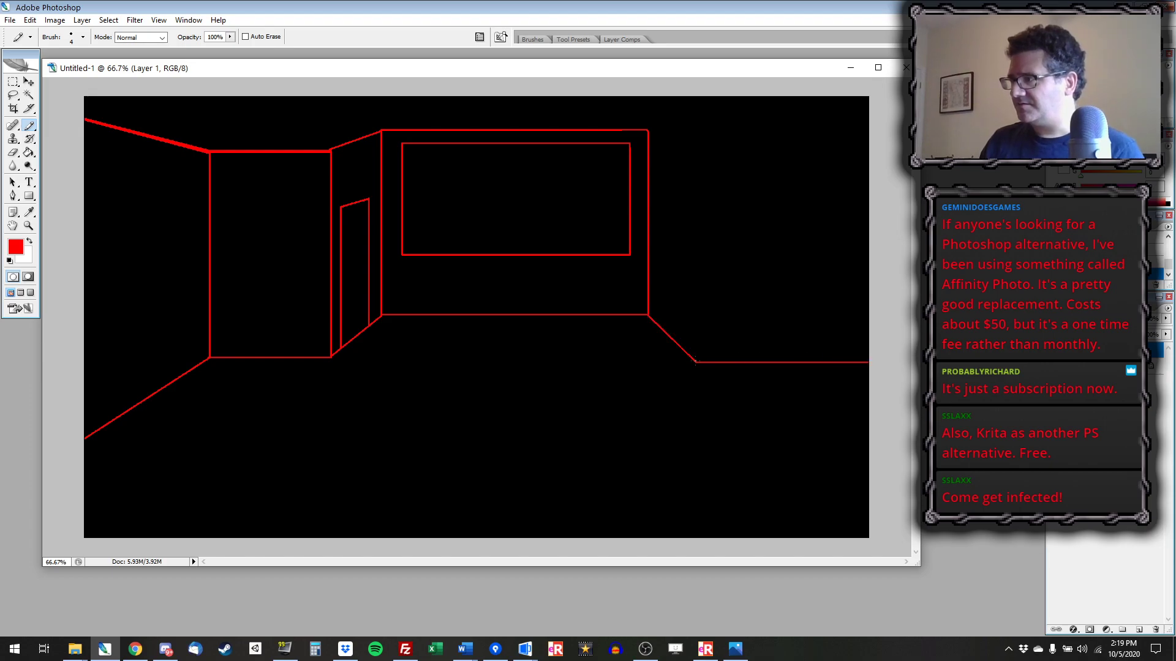
drag(696, 358, 696, 172)
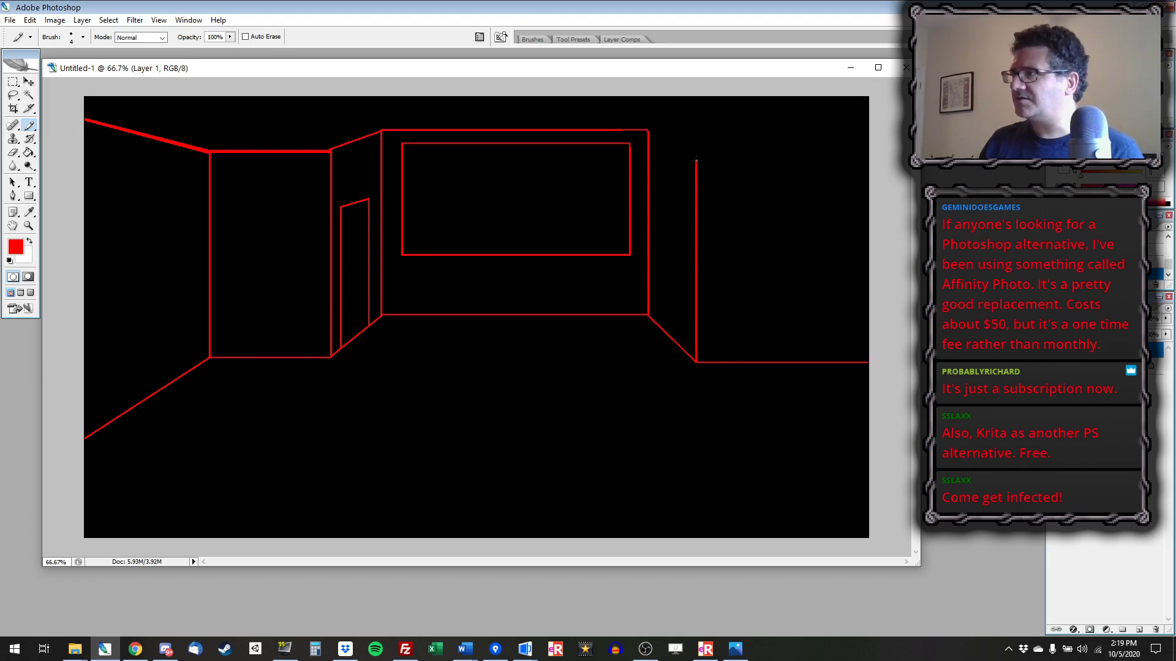
shift+click(647, 131)
drag(696, 160, 873, 159)
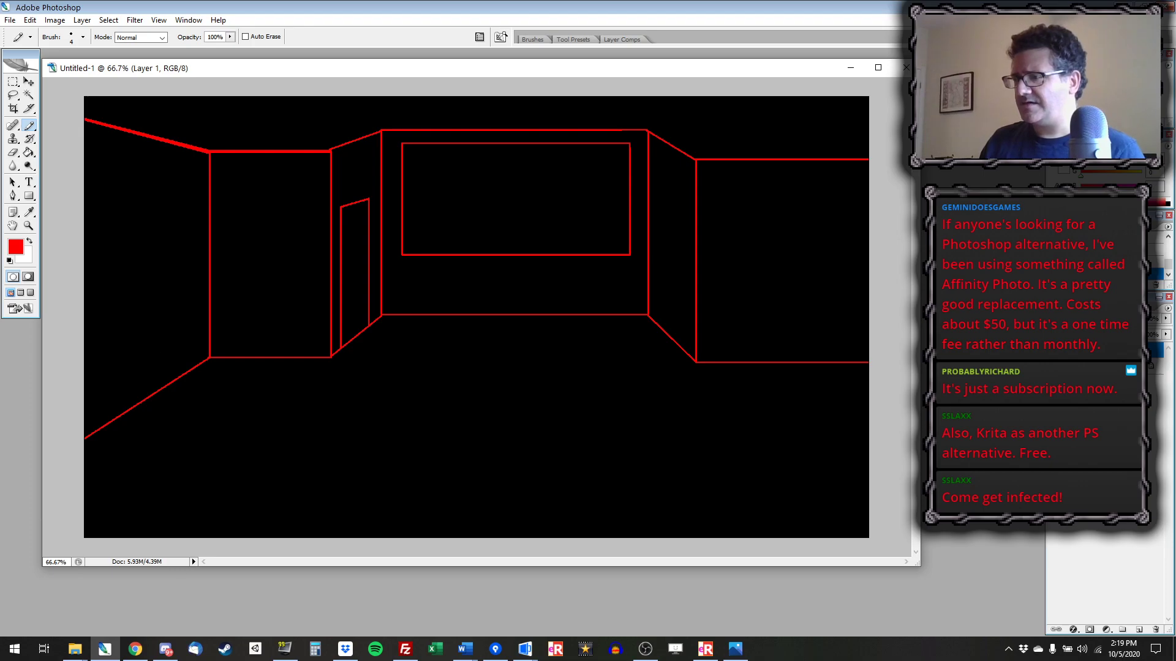
- Switch to AGS Editor and expand the Character Sprites and Manini sprite folders
mouse_move(525, 648)
click(471, 604)
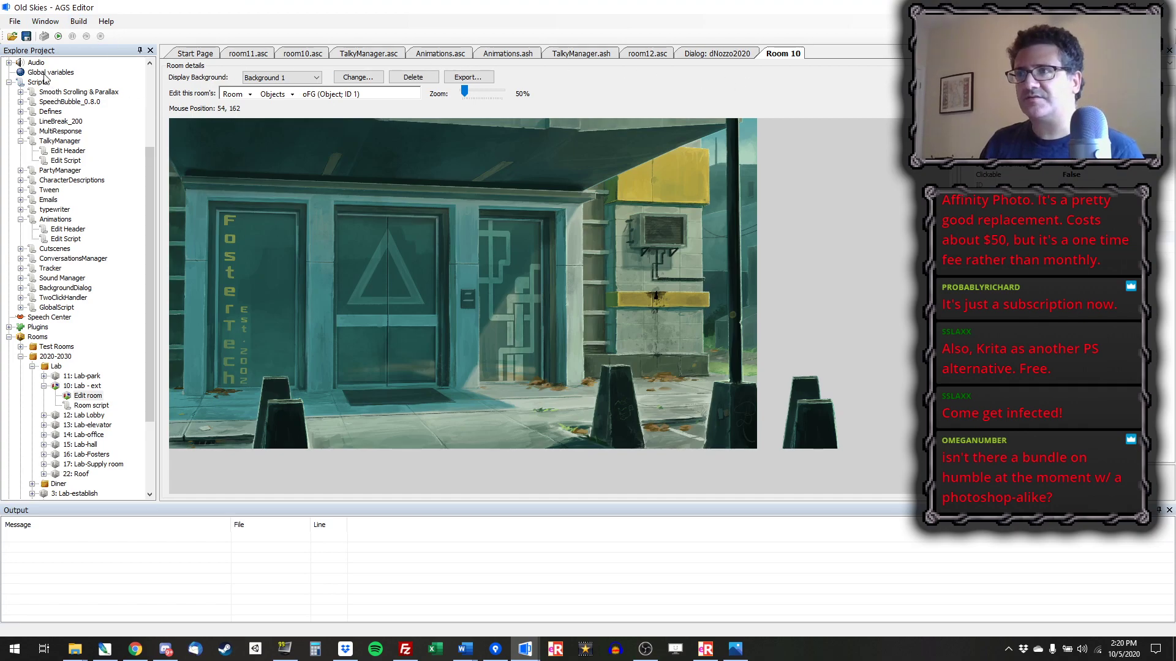
scroll(44, 78, up, 4)
double_click(37, 92)
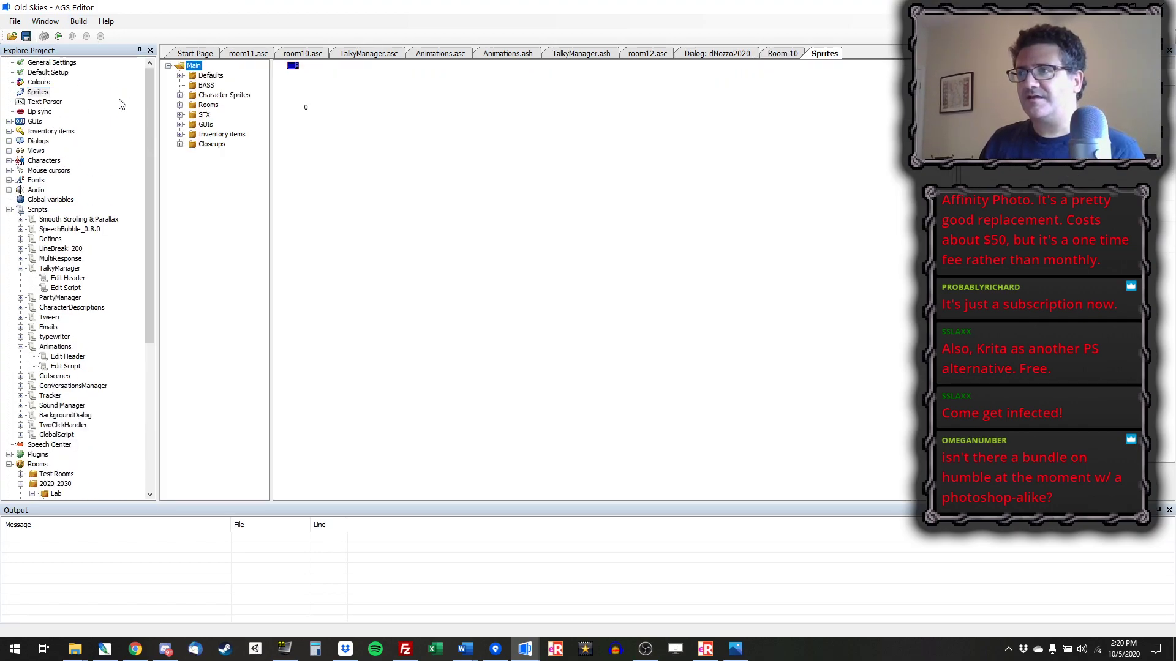
click(181, 95)
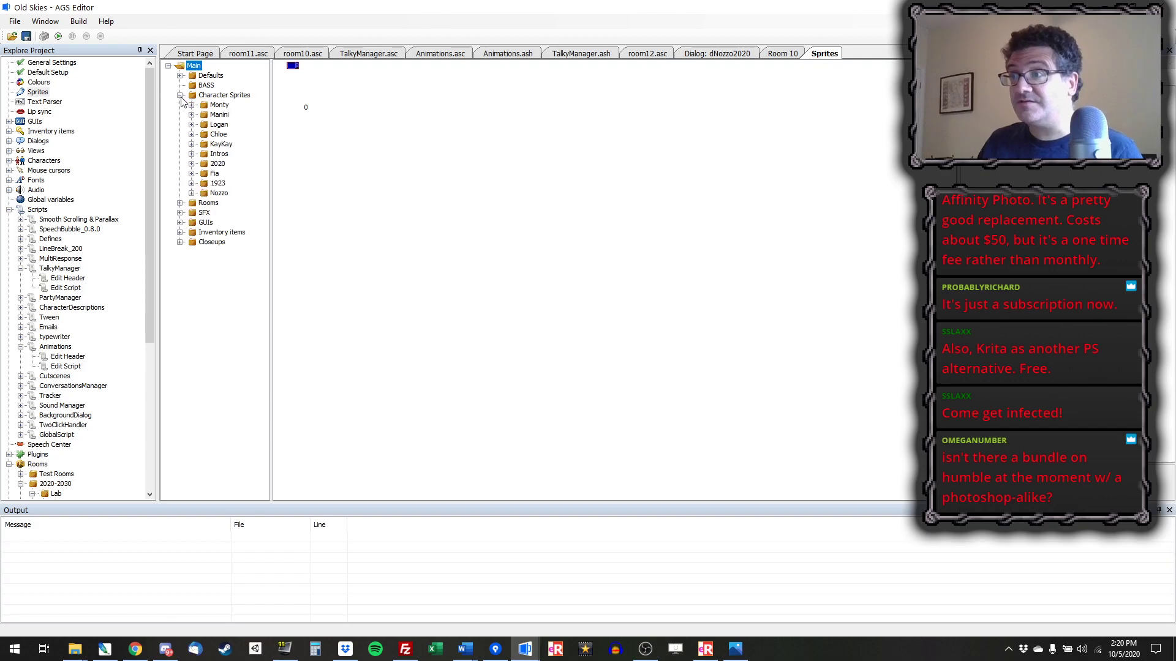
click(191, 115)
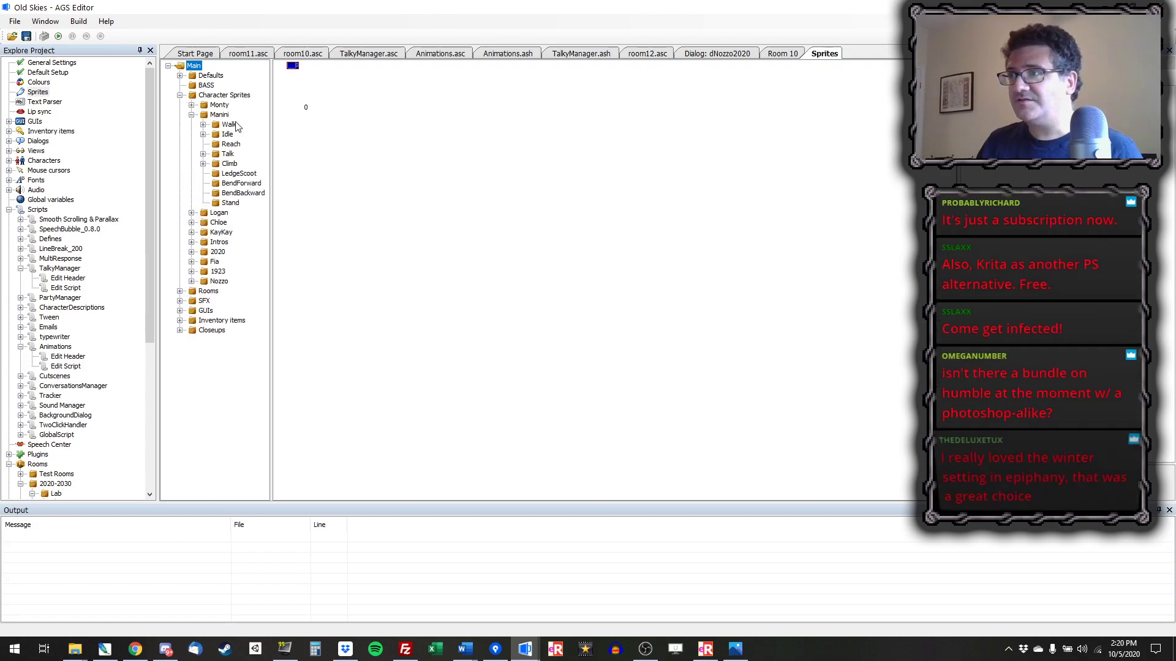
click(199, 213)
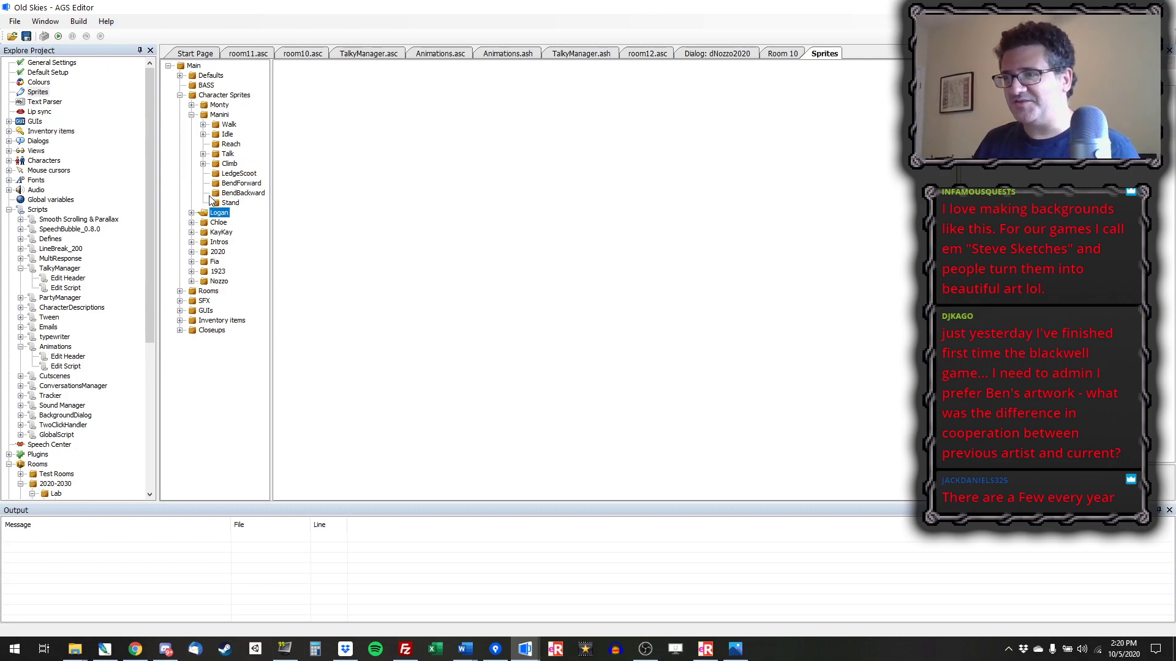
- Browse KayKay's float sprites, then collapse the float, KayKay and Manini folders
click(219, 235)
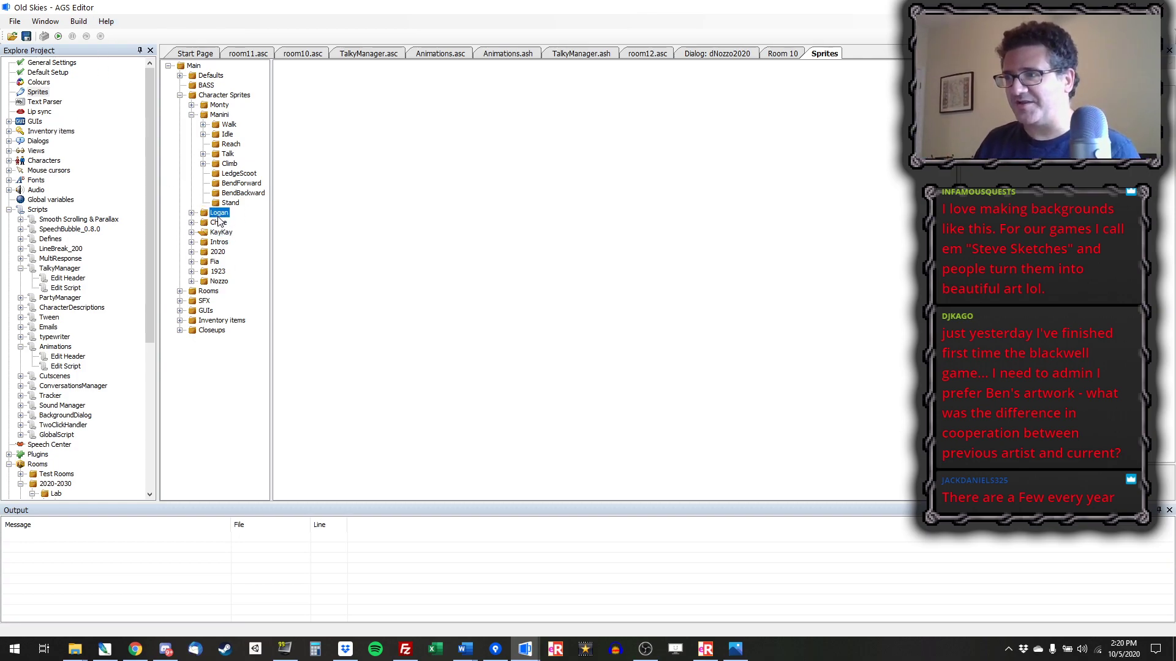
click(192, 212)
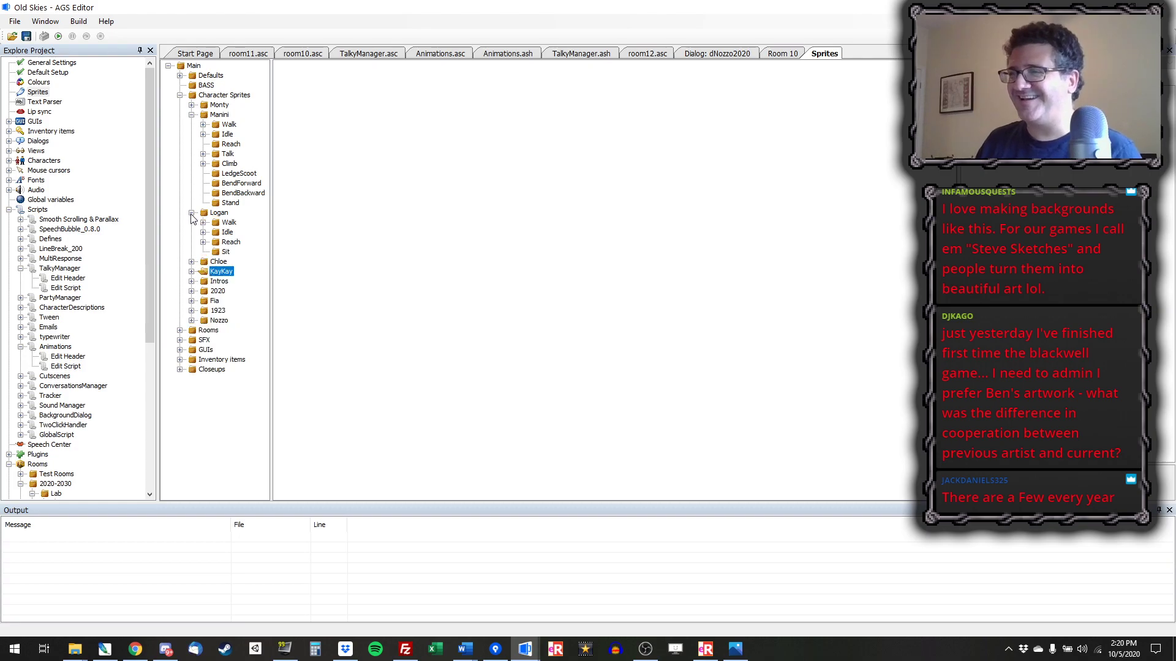
click(192, 271)
click(204, 281)
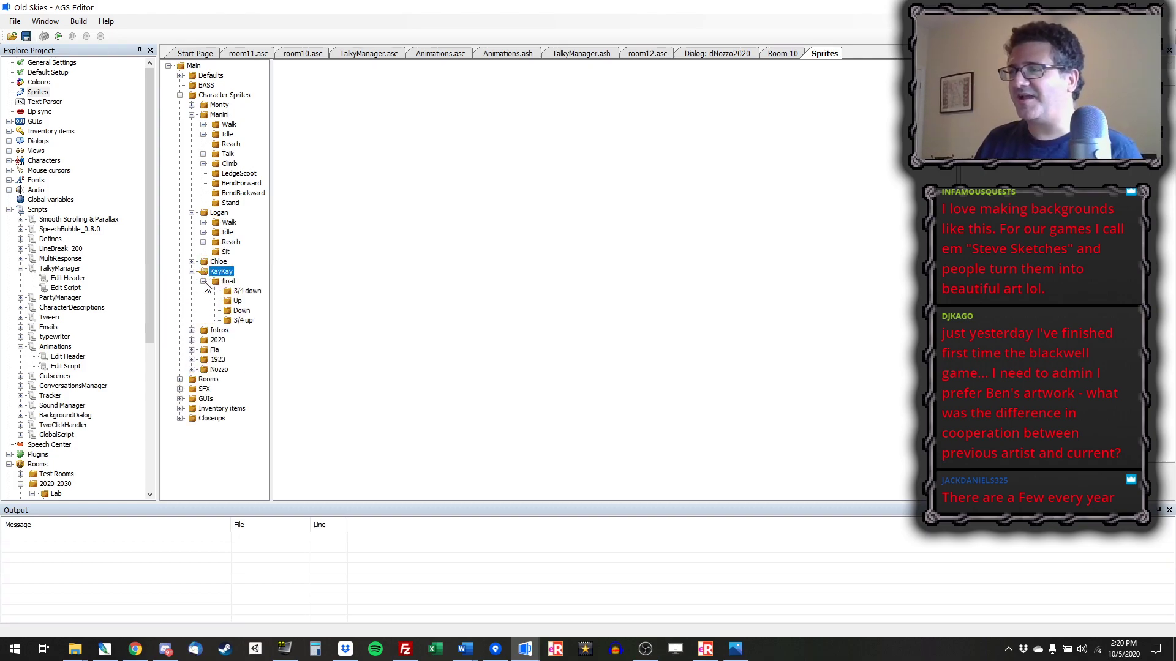
click(246, 291)
key(Down)
key(Down)
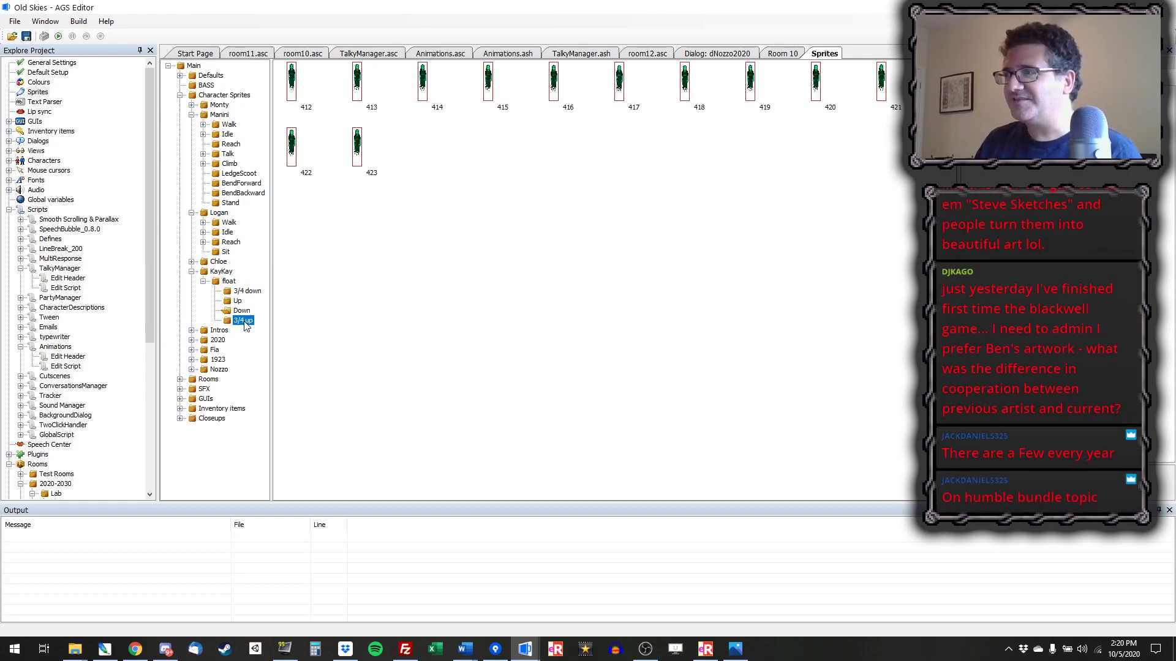
click(203, 281)
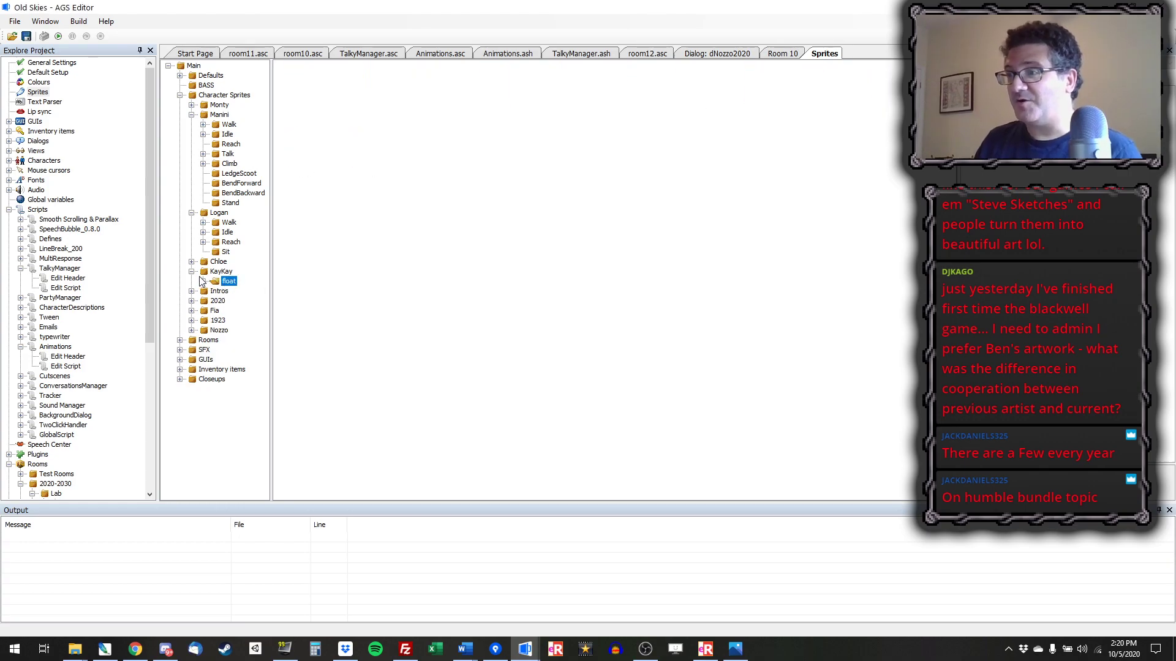
click(191, 271)
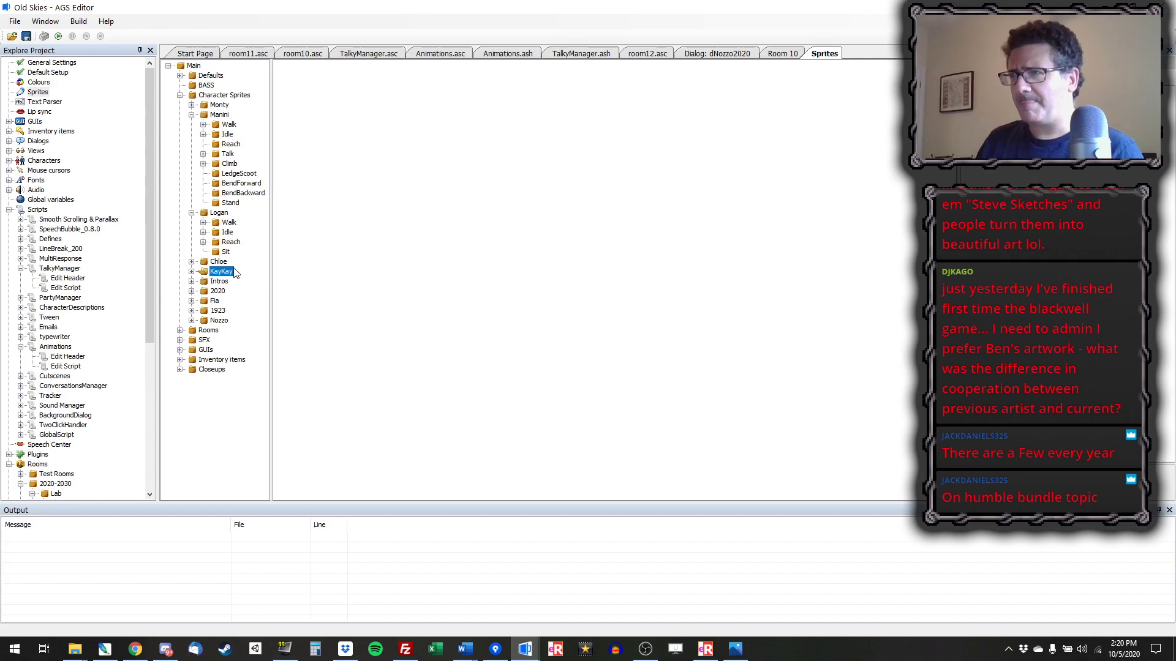
click(191, 115)
- Open Fia > Suits > Chrono > Walk > Side and select the first side-walk sprite
click(192, 213)
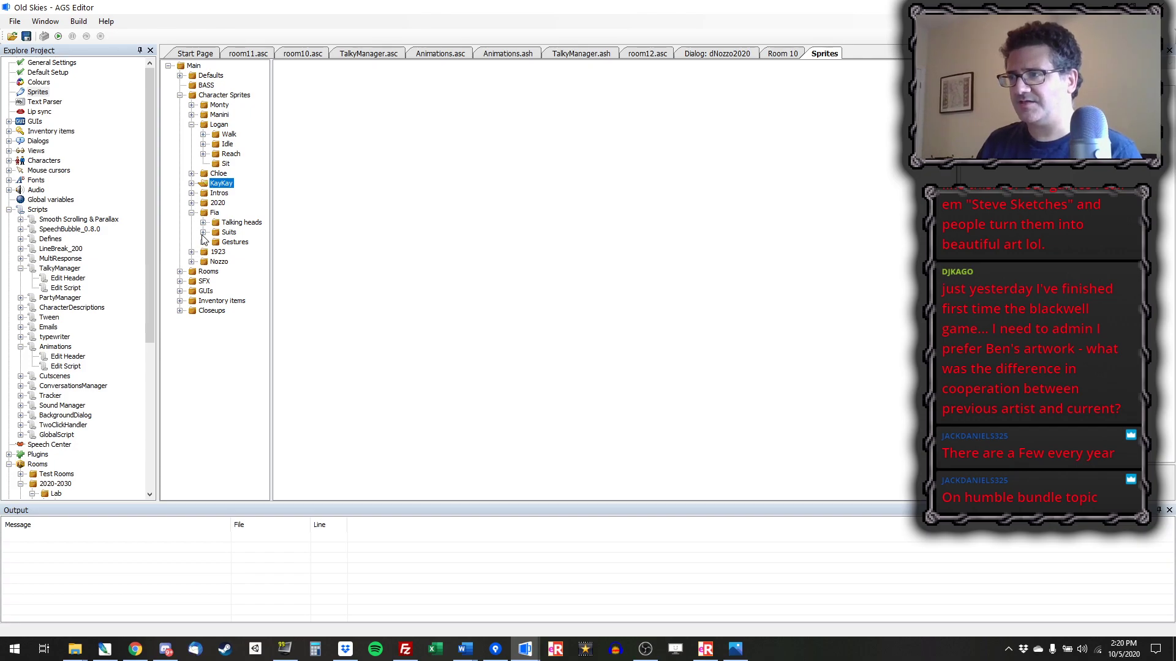
click(203, 232)
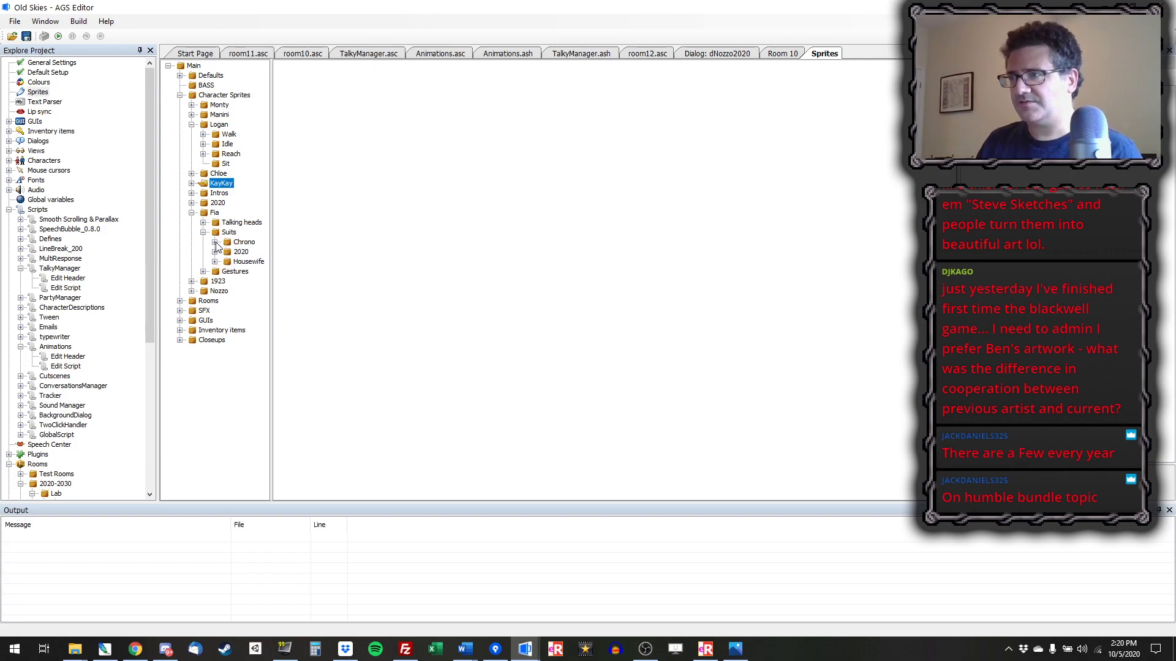
click(215, 242)
double_click(238, 253)
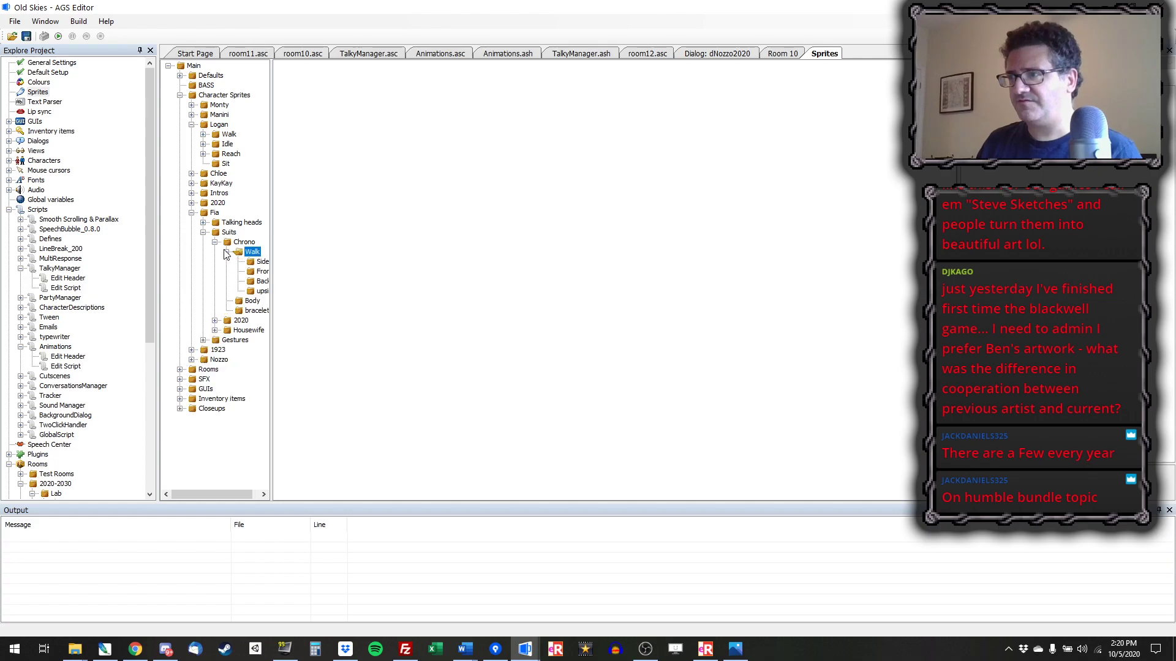
click(251, 262)
click(299, 85)
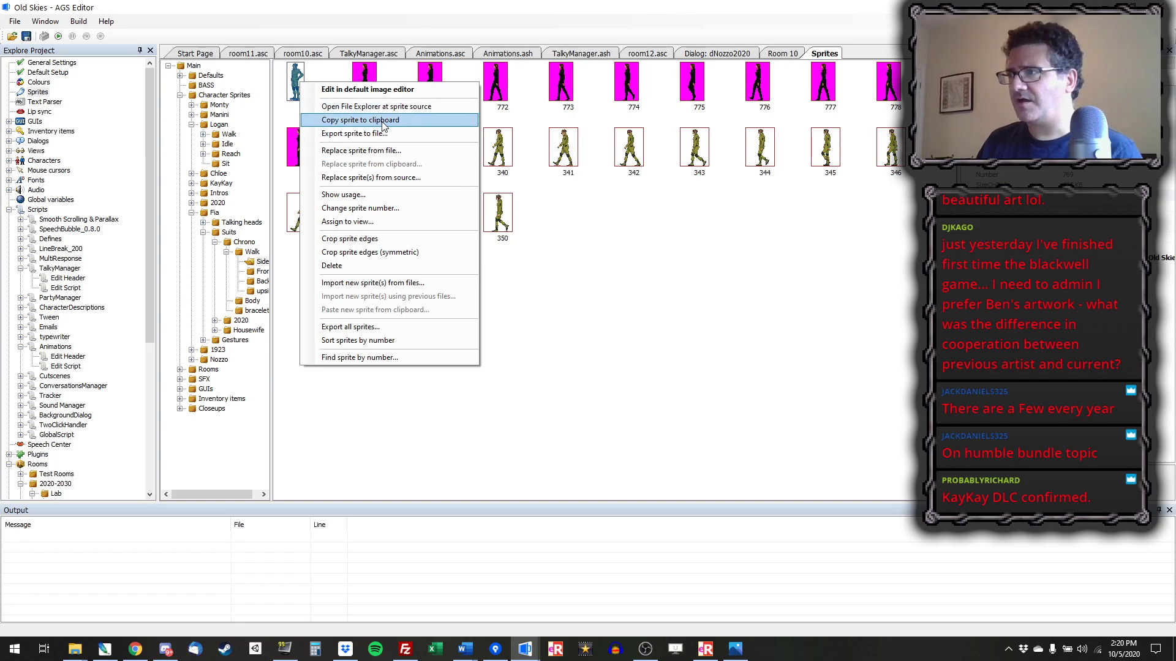
- Copy the sprite to the clipboard and paste it into the room drawing as a new layer
click(367, 120)
key(alt+Tab)
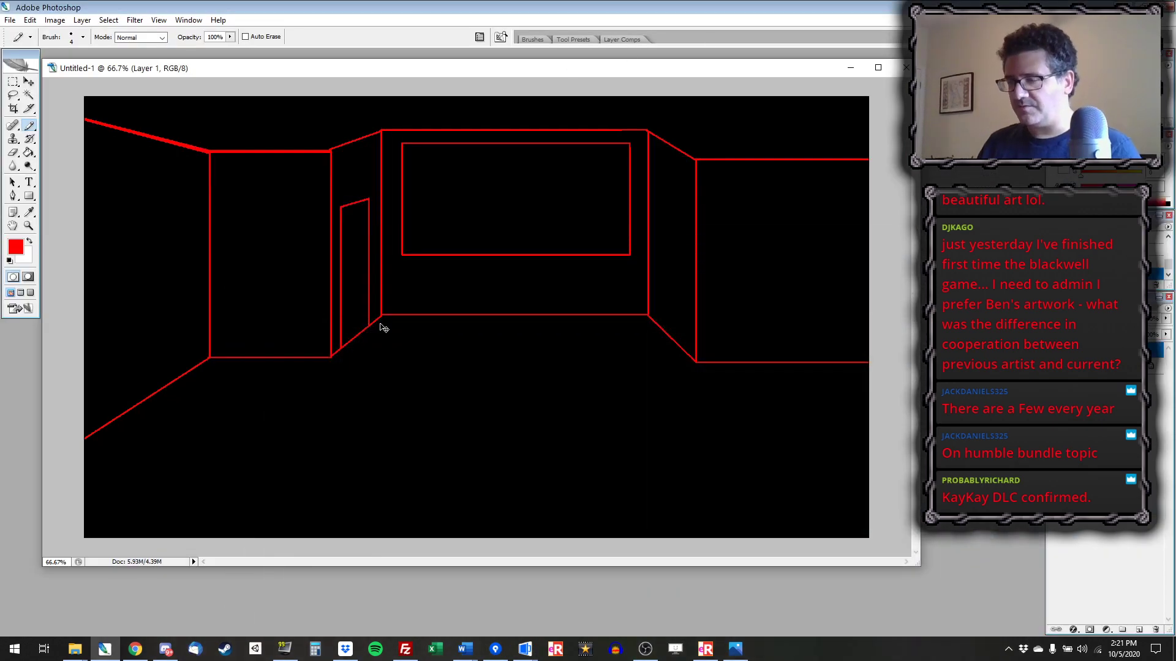
key(ctrl+v)
- Delete the sprite's grey background using the Magic Wand with Contiguous turned off
click(28, 95)
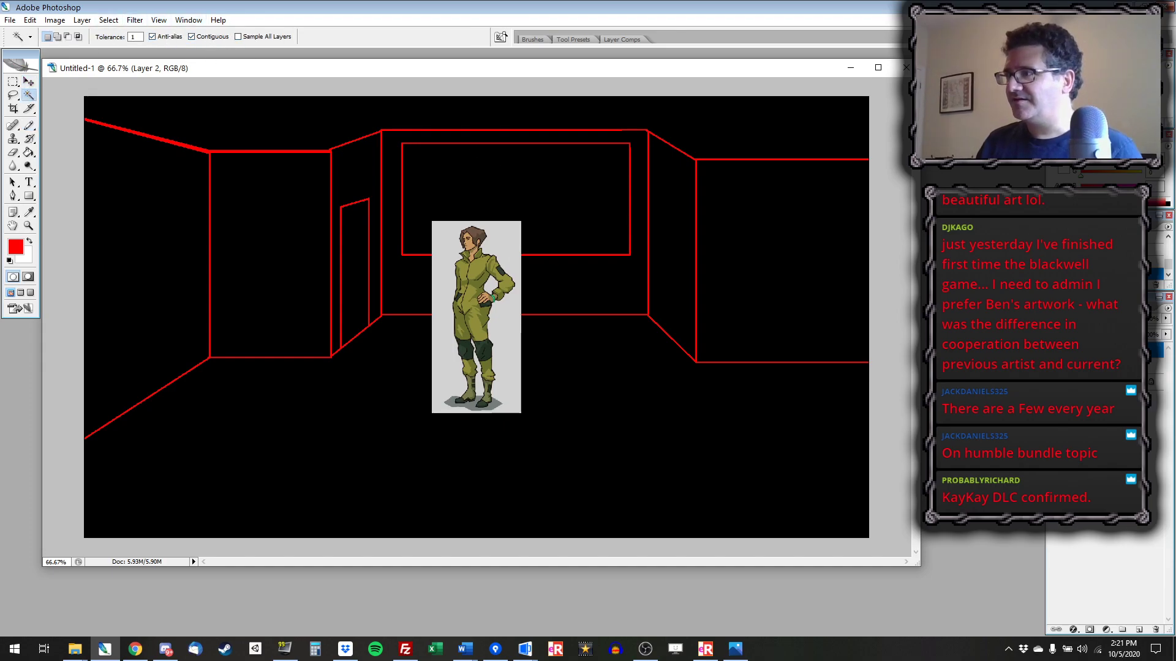
click(507, 356)
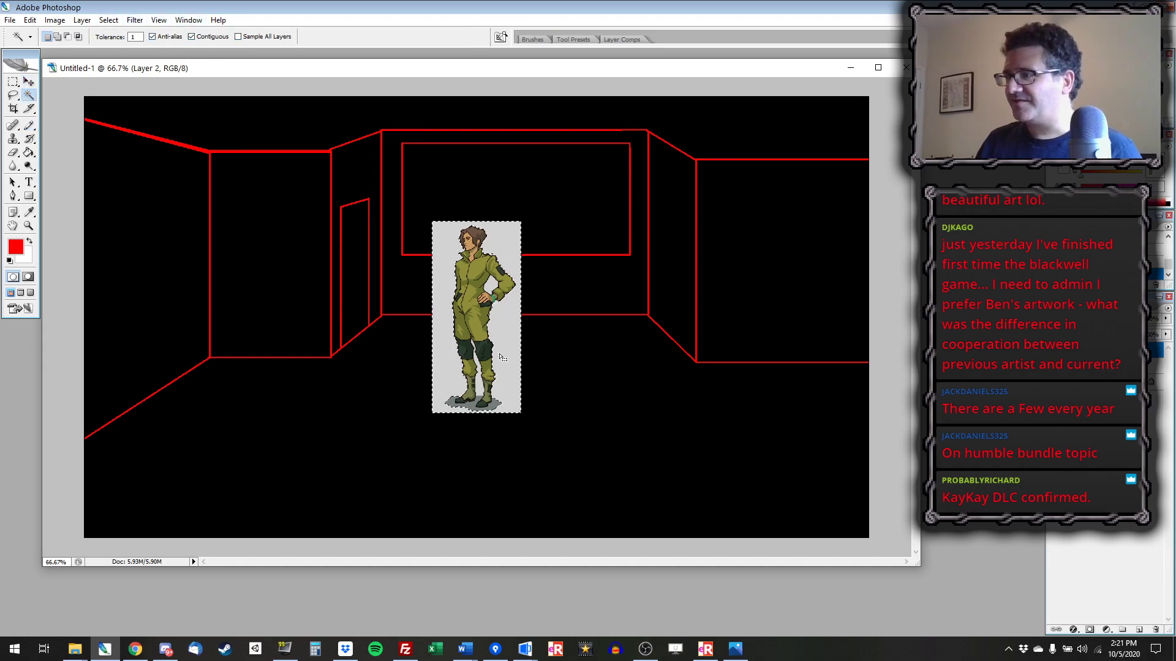
click(221, 36)
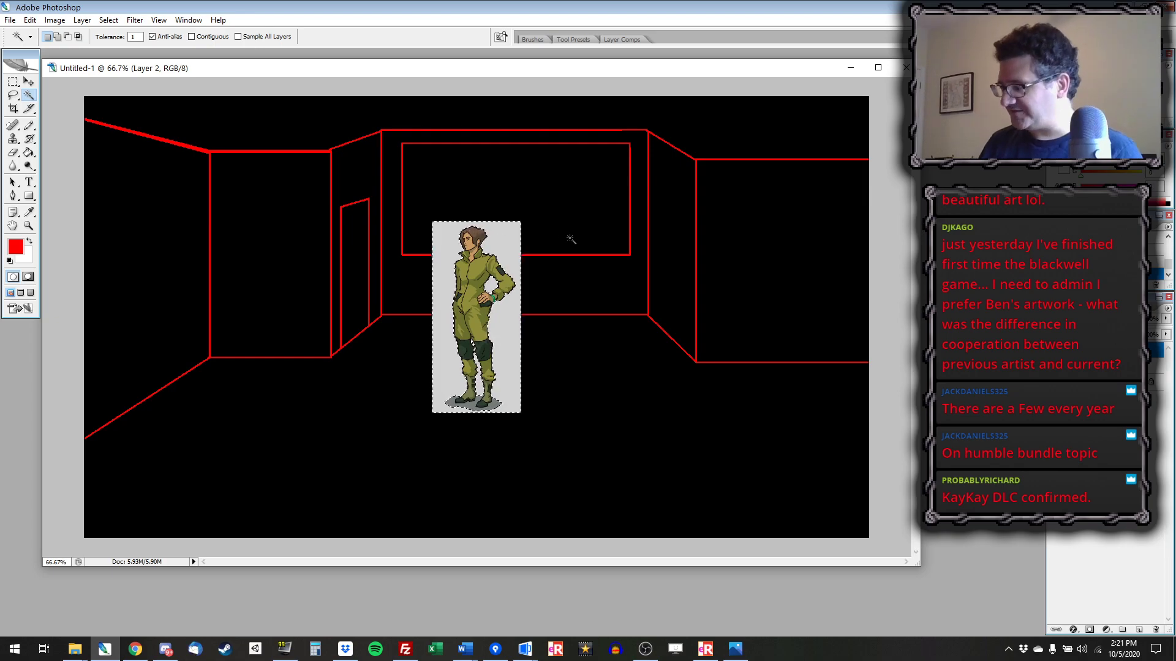
key(Delete)
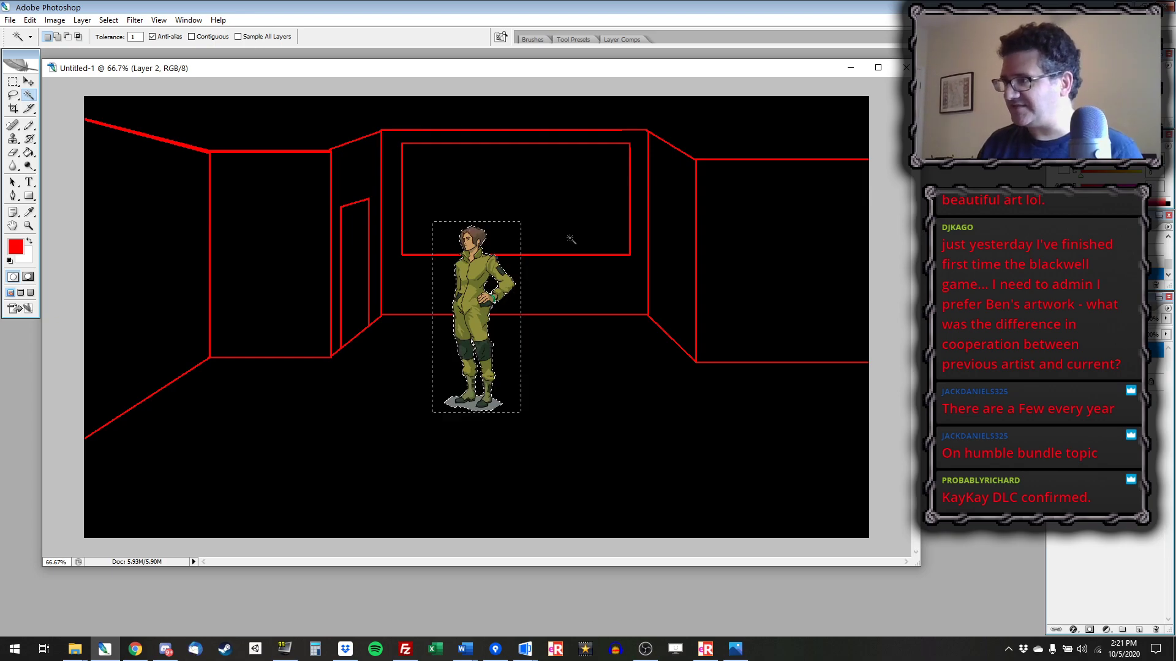
- Deselect and move the character up-left to stand beside the left doorway
click(17, 83)
key(ctrl+d)
click(29, 82)
drag(482, 311, 410, 282)
- Select the upper room lines on Layer 1 and raise them, then undo the move
click(15, 84)
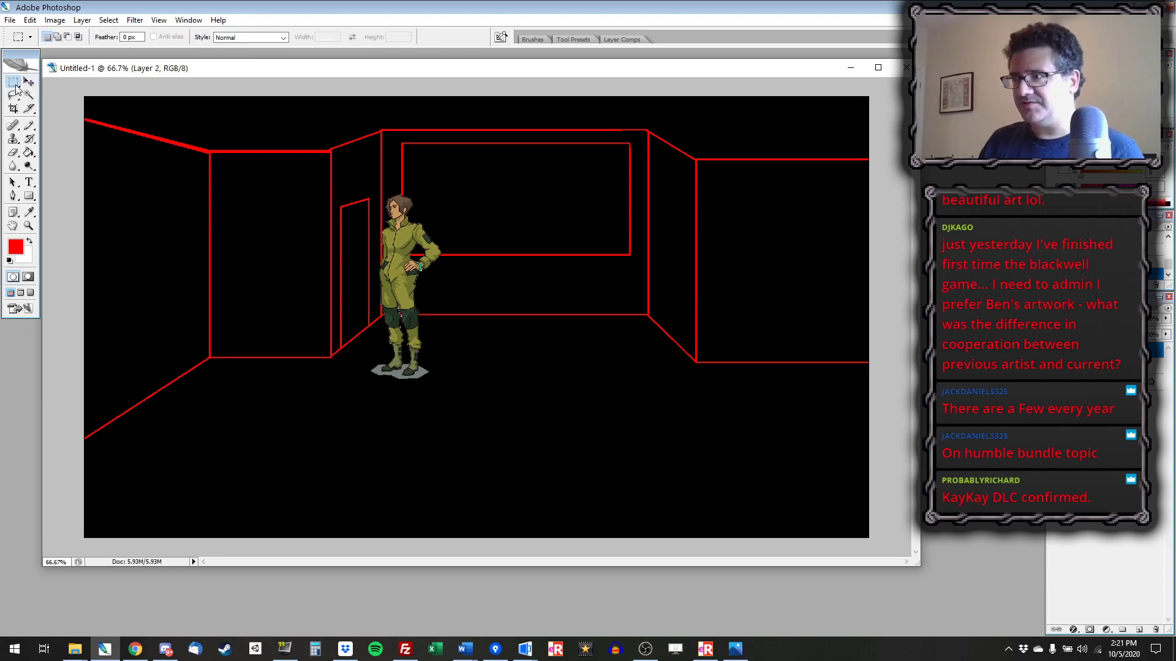
click(1096, 366)
drag(377, 239, 85, 193)
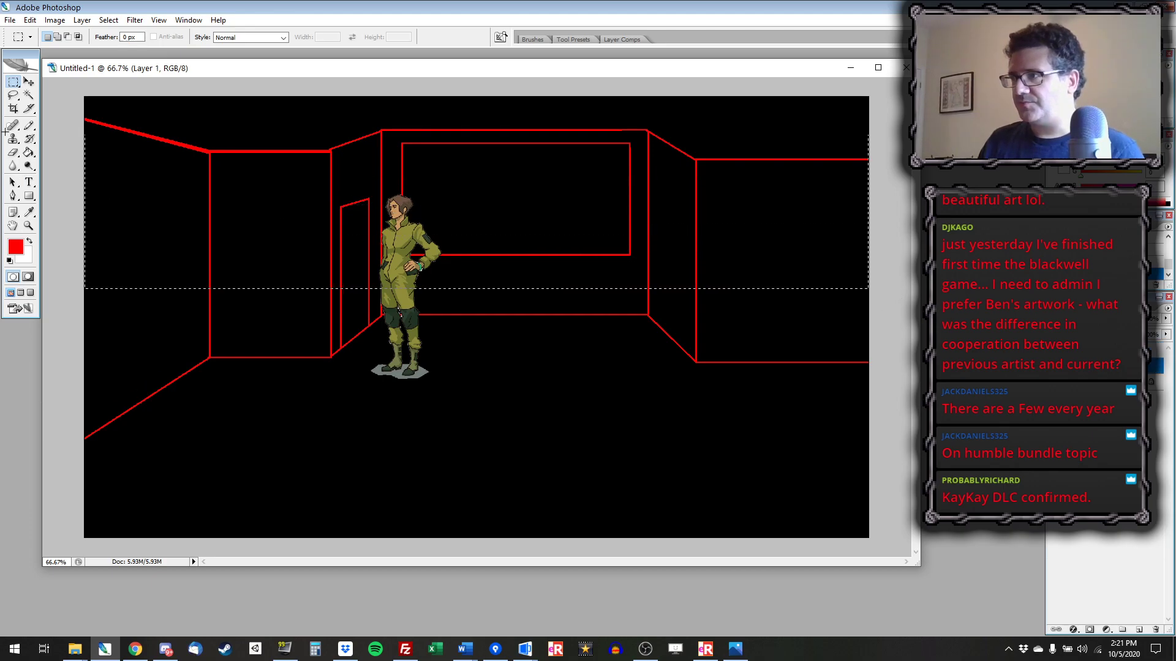
drag(4, 127, 5, 111)
click(28, 83)
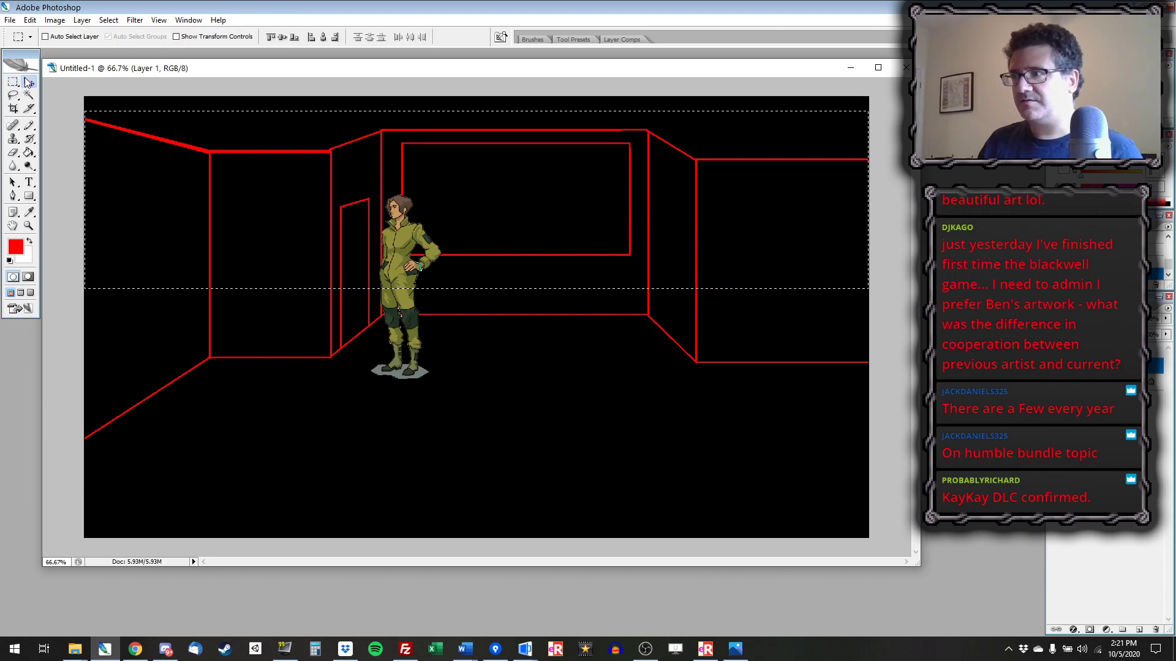
drag(239, 252, 239, 204)
key(ctrl+z)
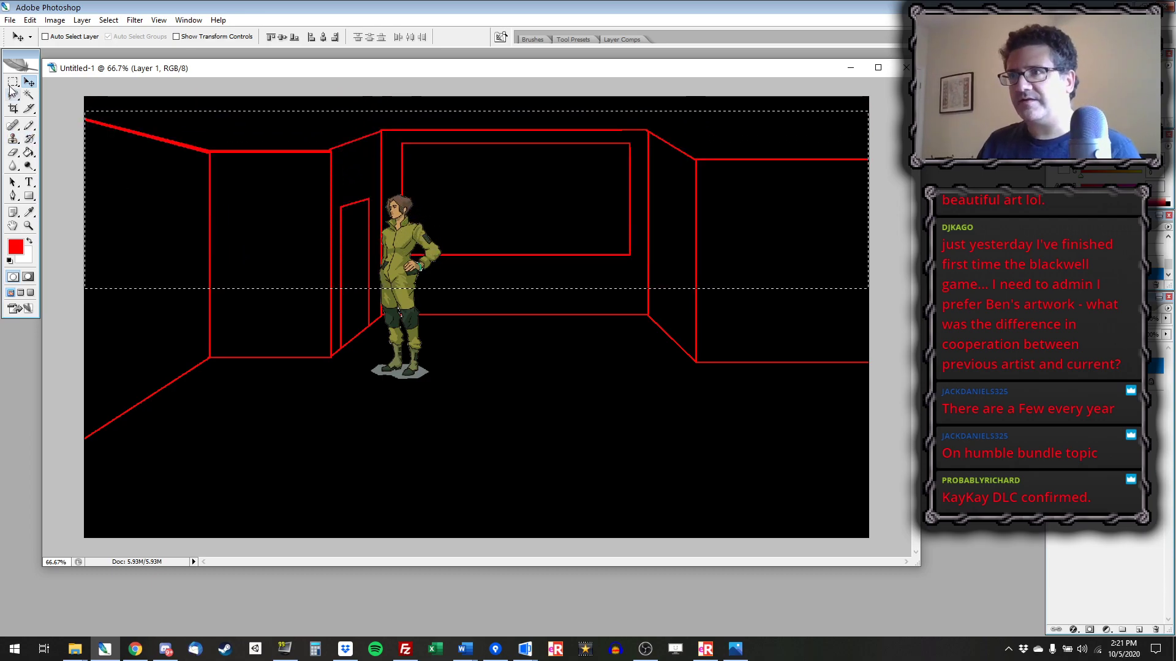
- Deselect and shift the whole room drawing lower on the canvas
click(11, 86)
key(ctrl+d)
click(29, 81)
drag(244, 216, 248, 267)
- Marquee the top part of the room lines and raise it to heighten the walls
click(13, 83)
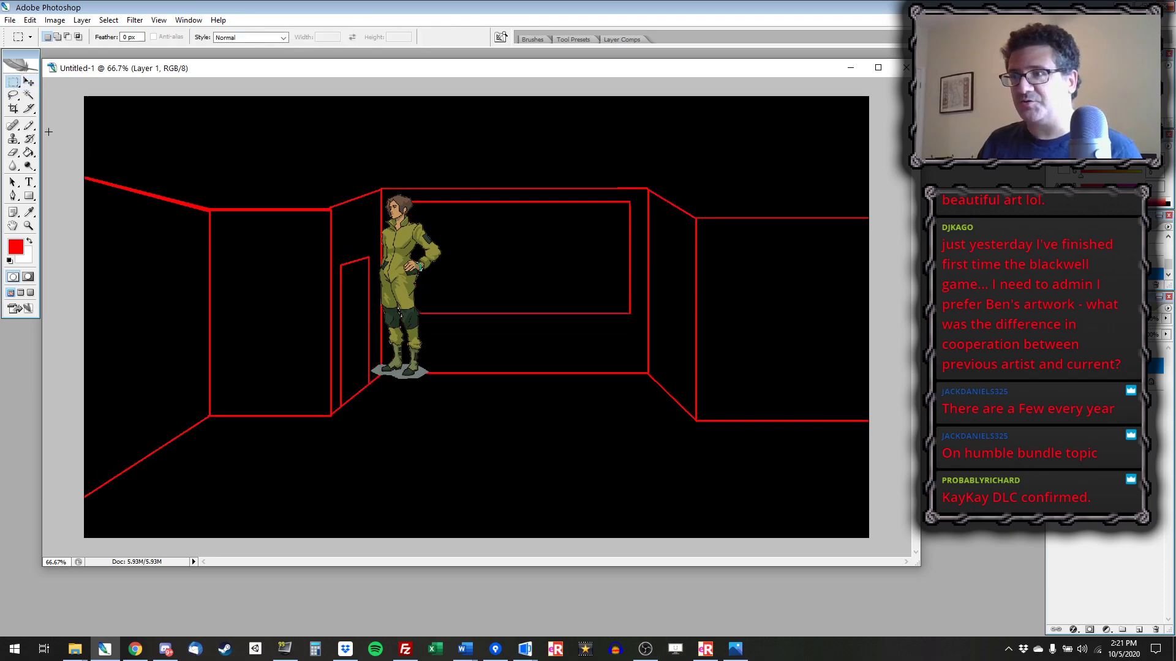
drag(60, 352, 888, 86)
click(29, 81)
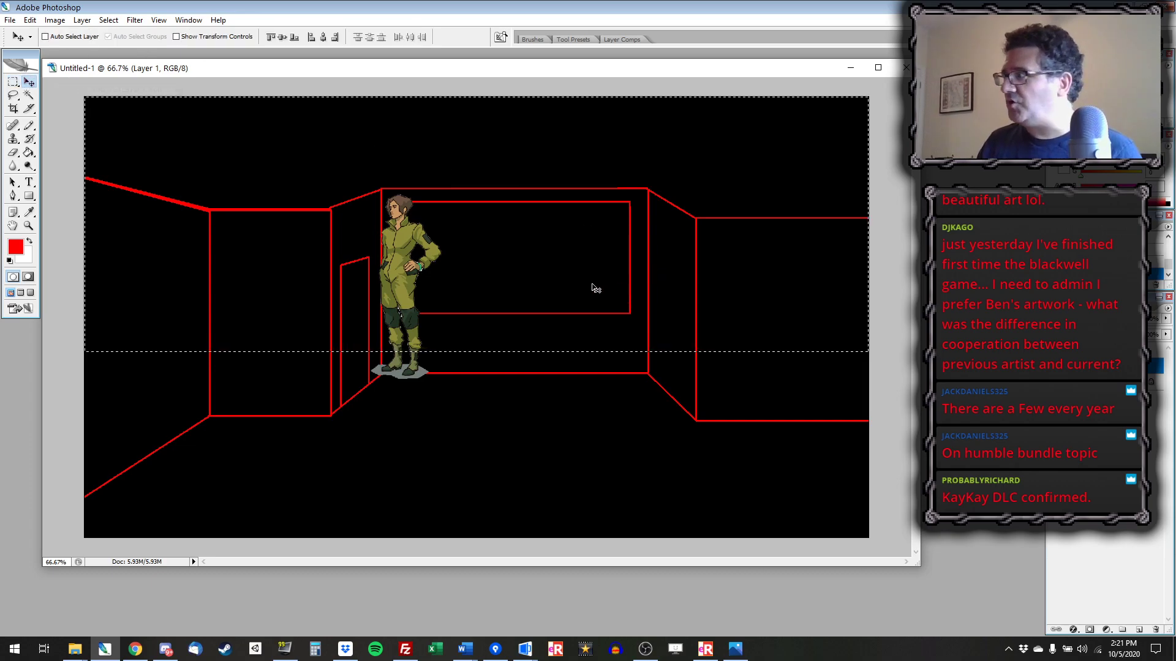
drag(587, 288, 587, 232)
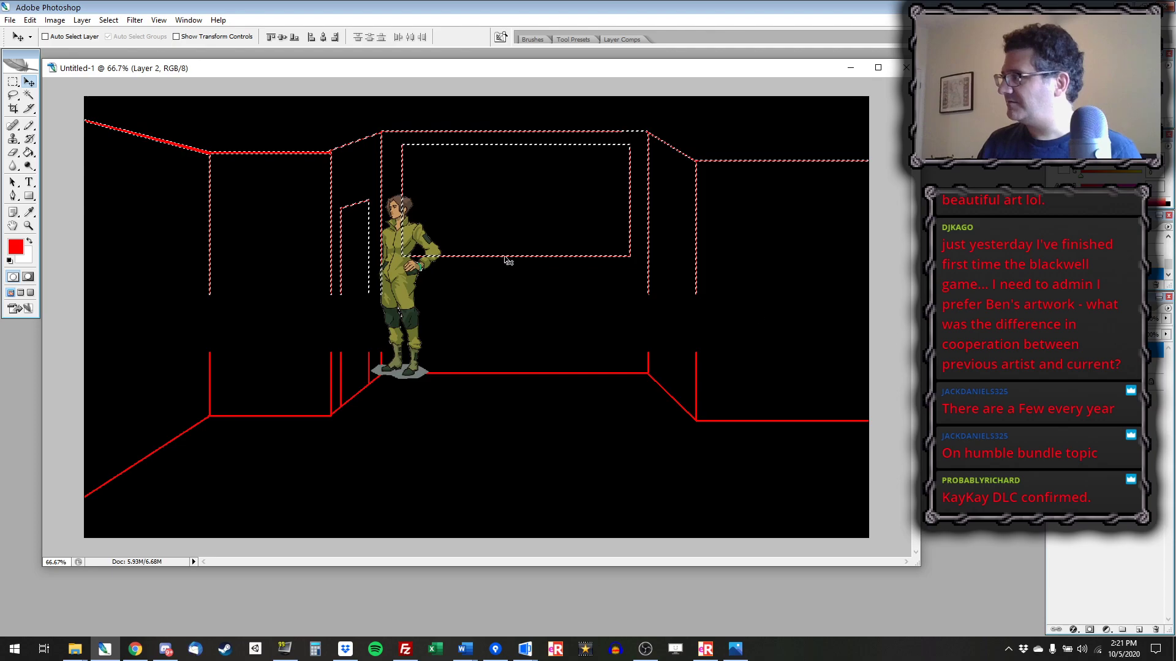
- Deselect and move the character to the centre of the back wall
key(m)
key(ctrl+d)
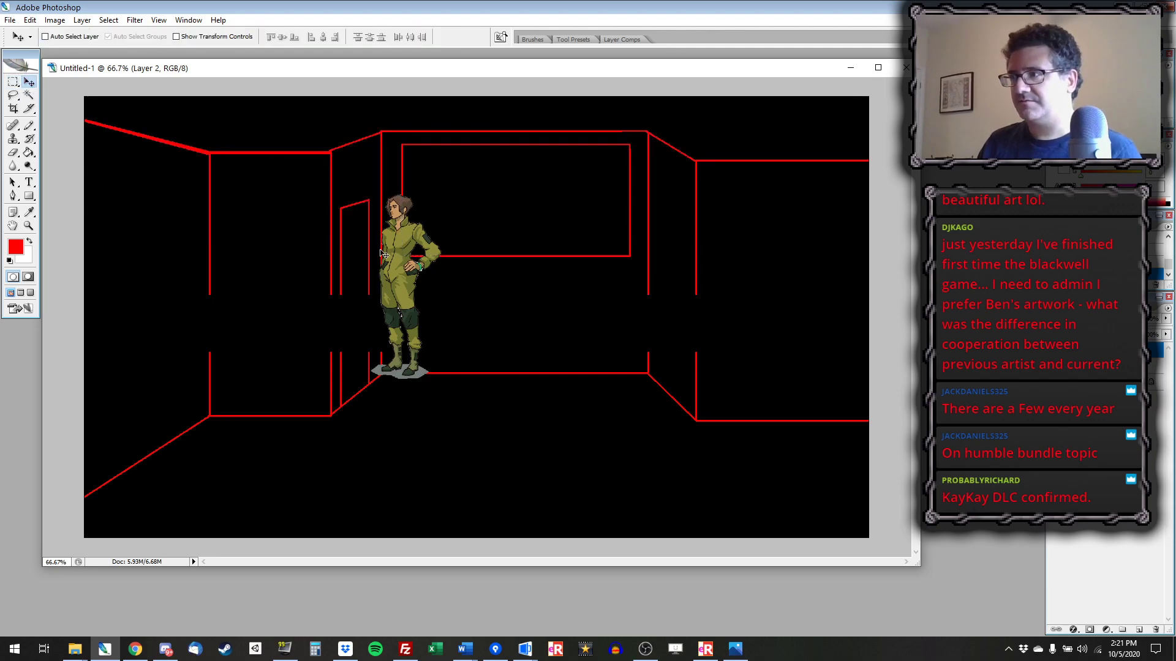
drag(404, 288, 499, 318)
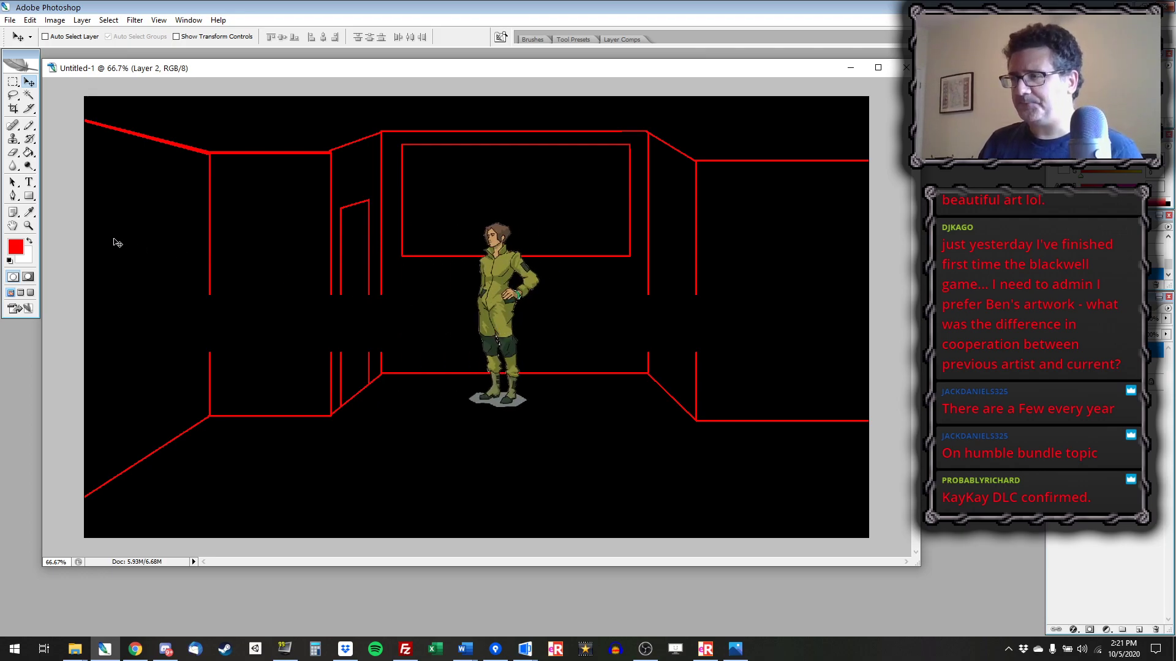
- Try lowering the top half of the room slightly, undo it, and clear the selection
click(13, 82)
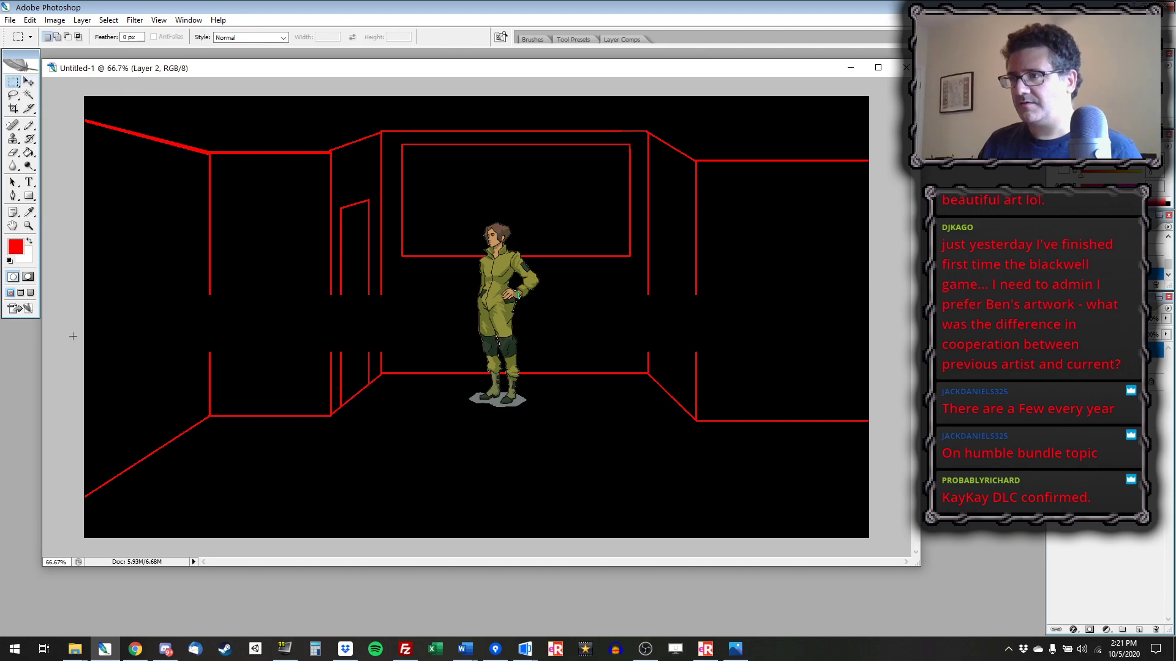
drag(70, 327, 882, 85)
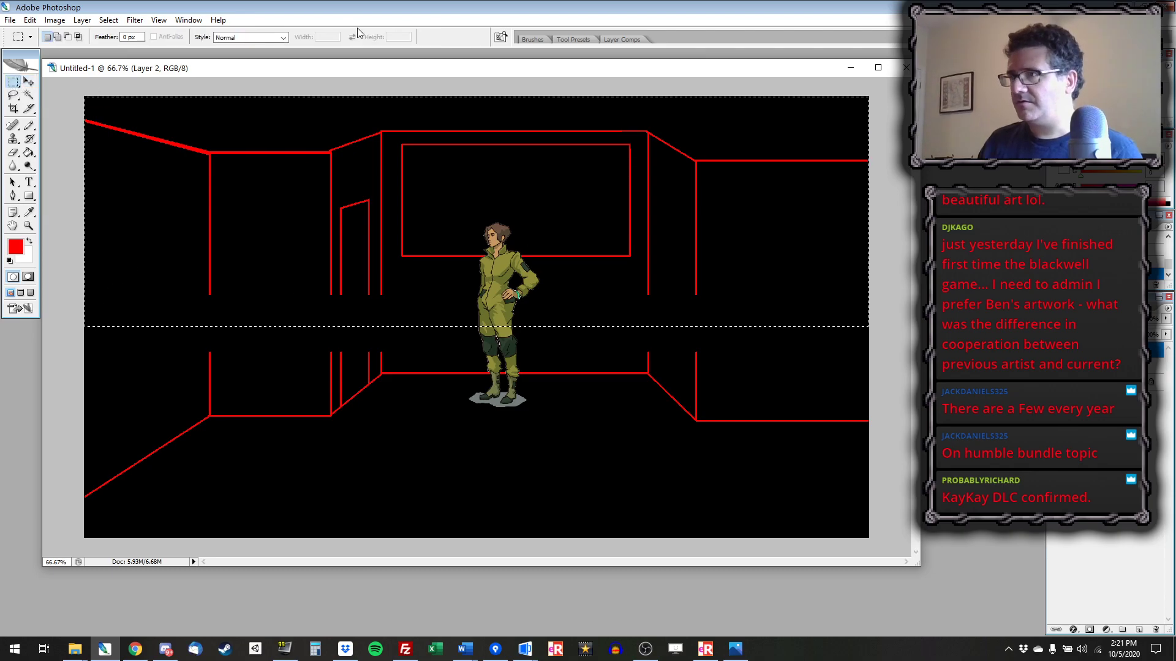
click(36, 80)
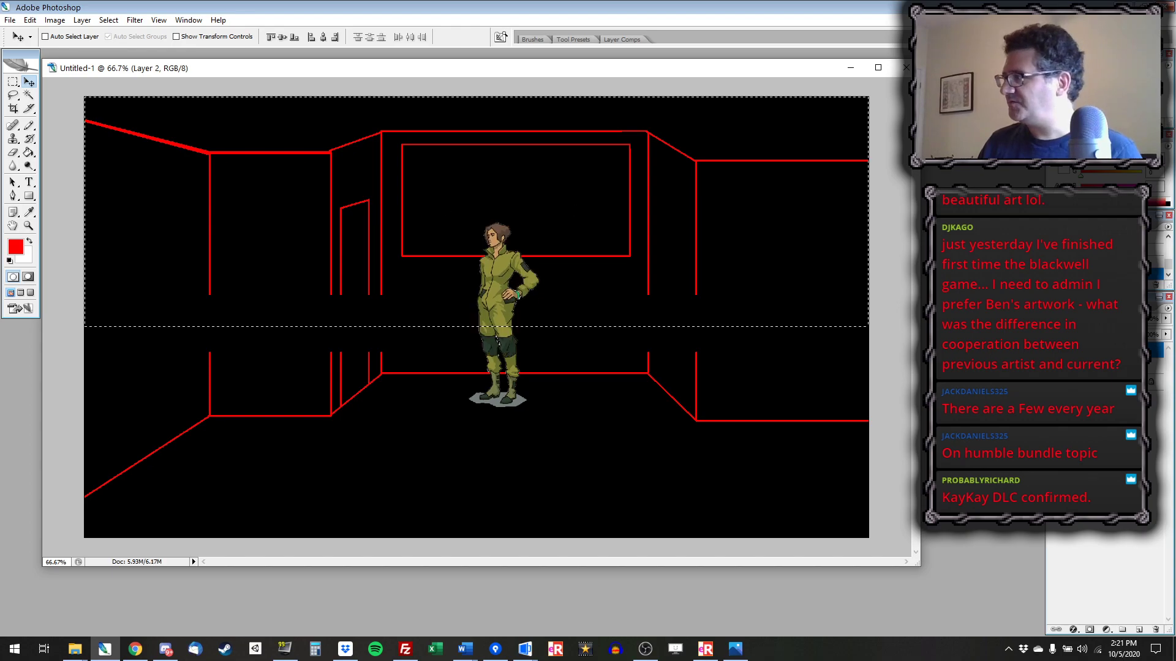
drag(398, 199, 402, 227)
key(ctrl+z)
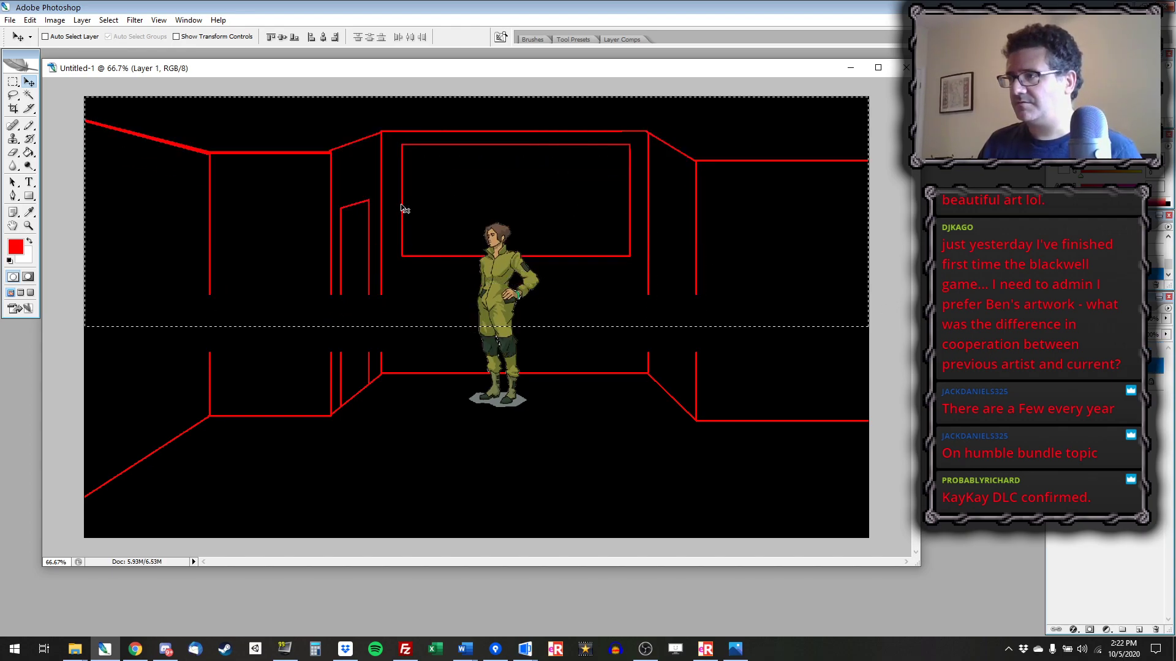
click(13, 81)
key(ctrl+d)
click(29, 125)
- Pencil across each break in the door-frame and wall lines so they run floor to ceiling, then zoom out to 74.5%
scroll(327, 355, up, 3)
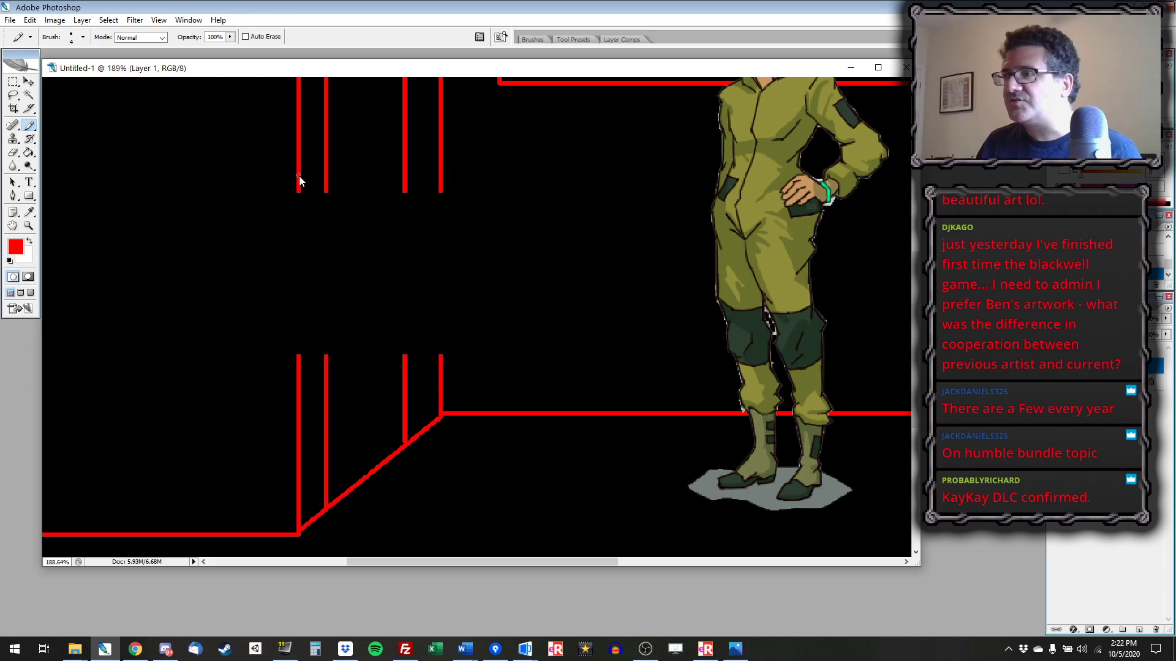
mouse_move(298, 177)
mouse_down()
mouse_move(298, 356)
mouse_move(326, 191)
mouse_up()
drag(404, 193, 404, 355)
drag(441, 193, 440, 354)
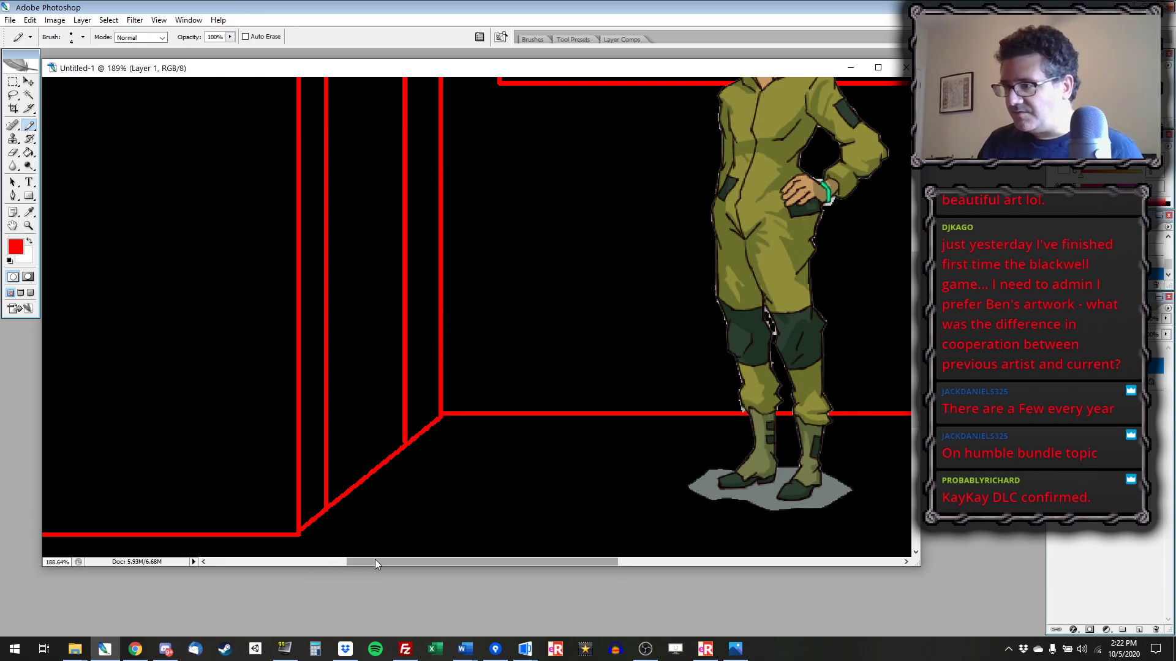
drag(375, 559, 241, 562)
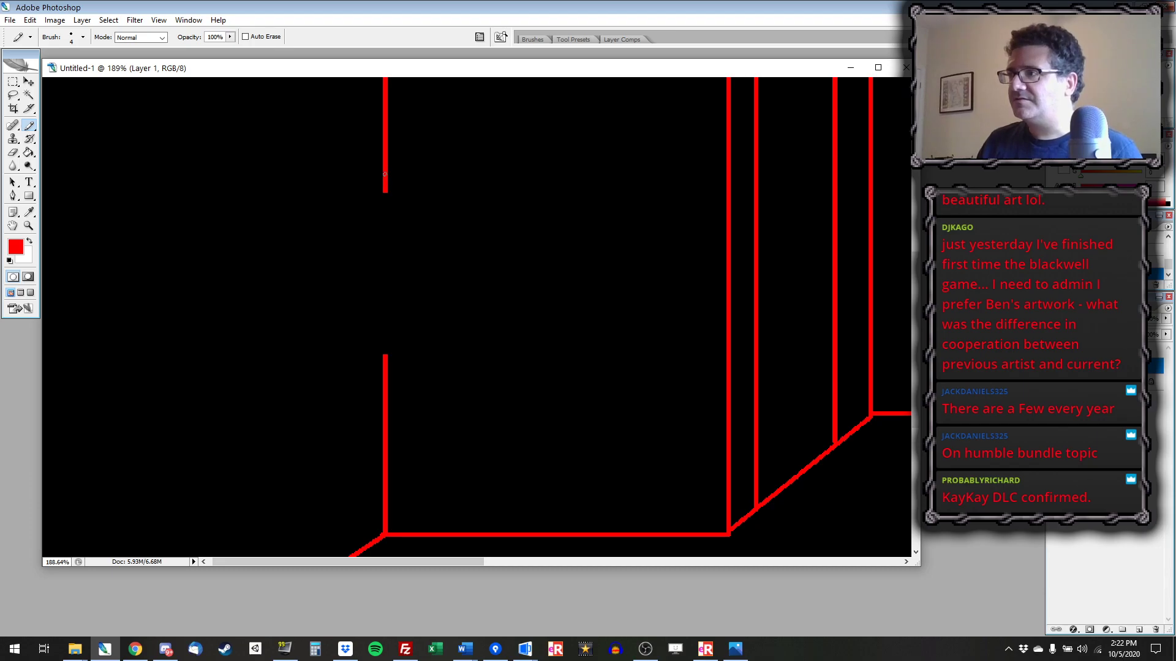
drag(384, 177, 420, 424)
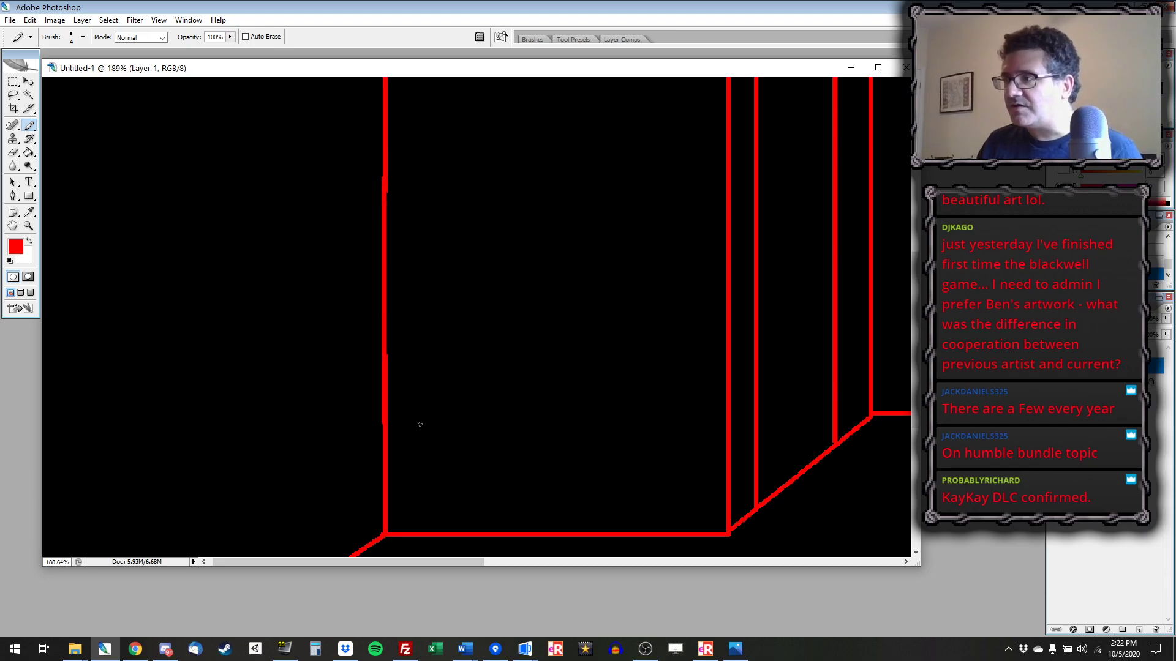
drag(480, 560, 823, 560)
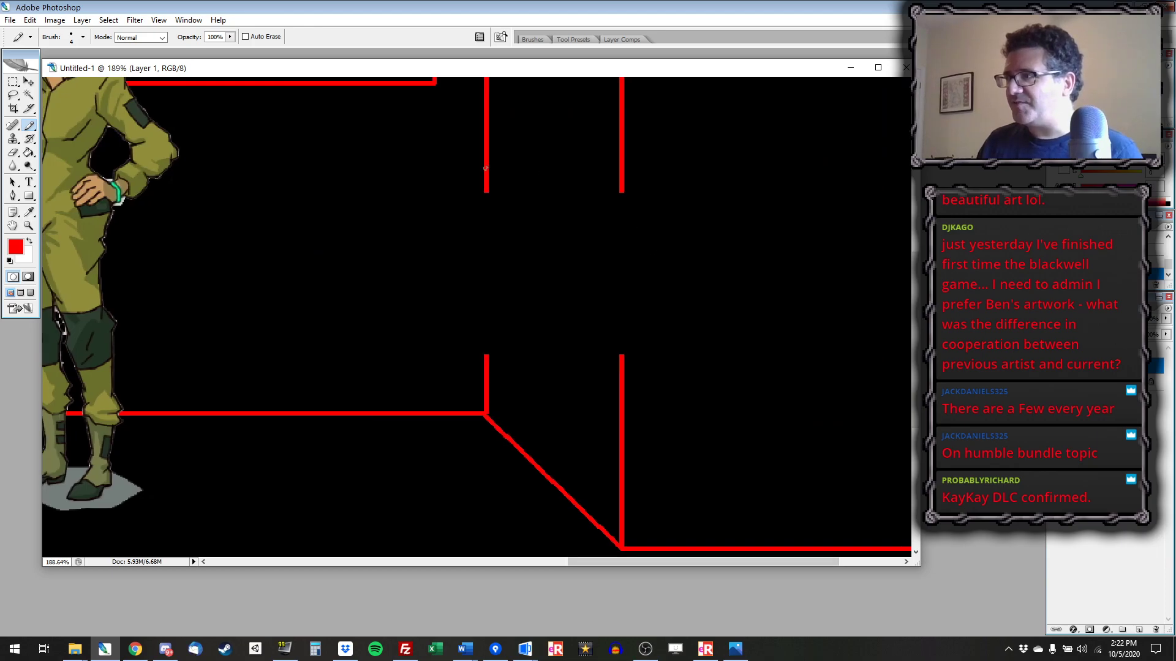
drag(486, 168, 485, 408)
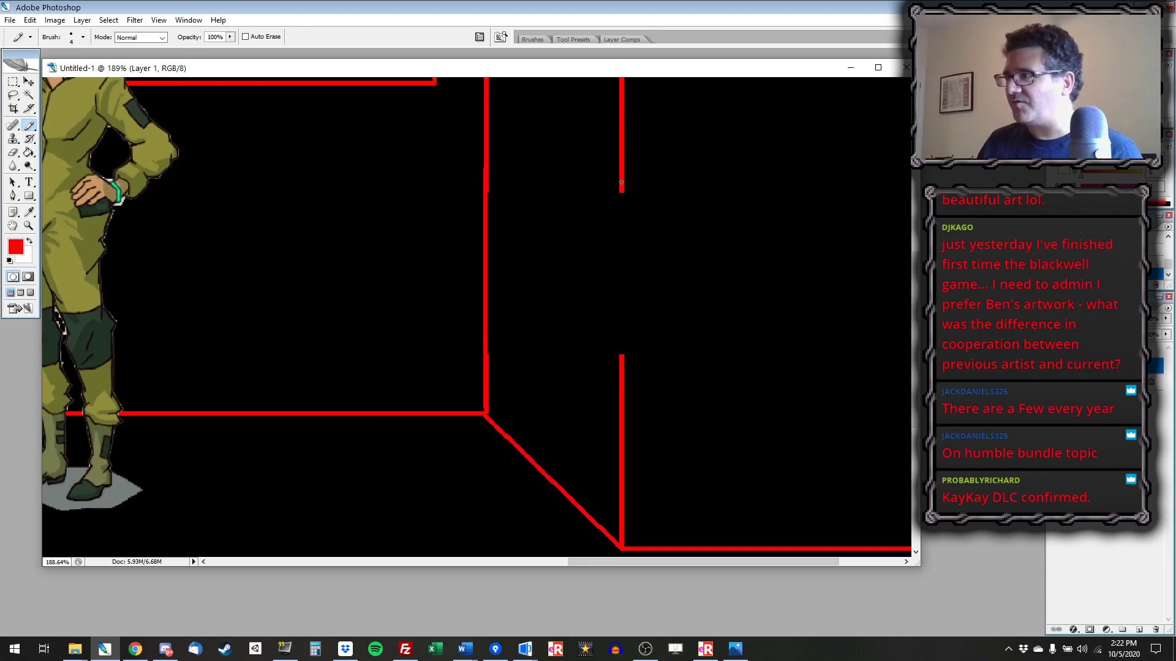
mouse_move(622, 183)
mouse_down()
mouse_move(621, 287)
mouse_move(622, 355)
mouse_up()
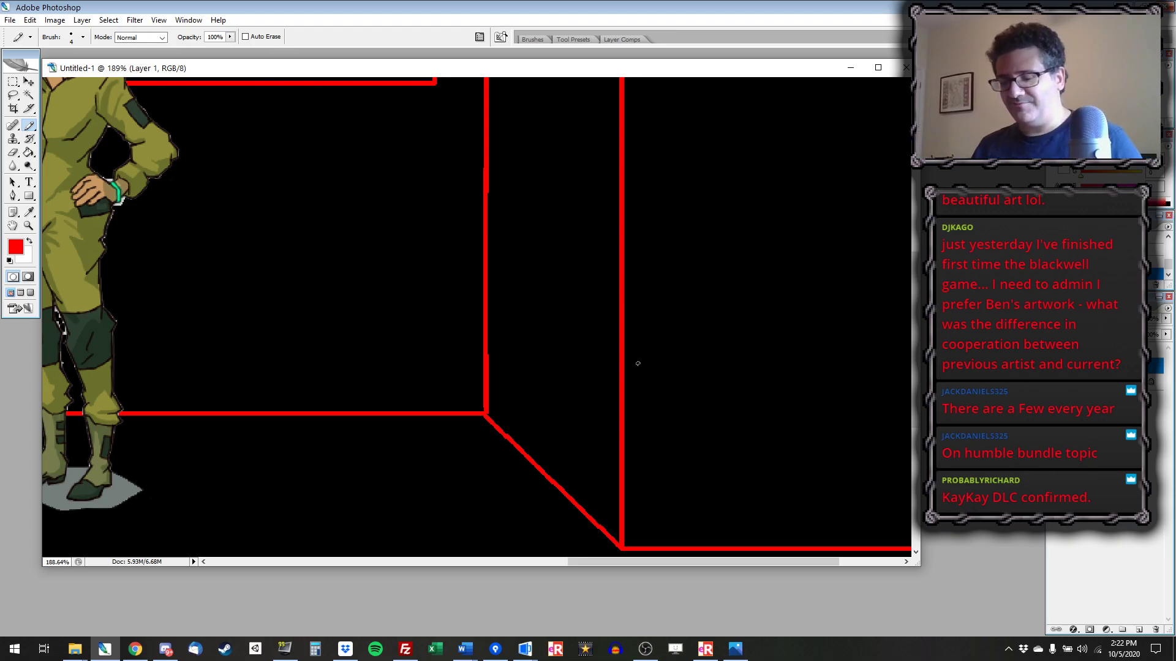
scroll(420, 269, down, 2)
scroll(420, 269, down, 3)
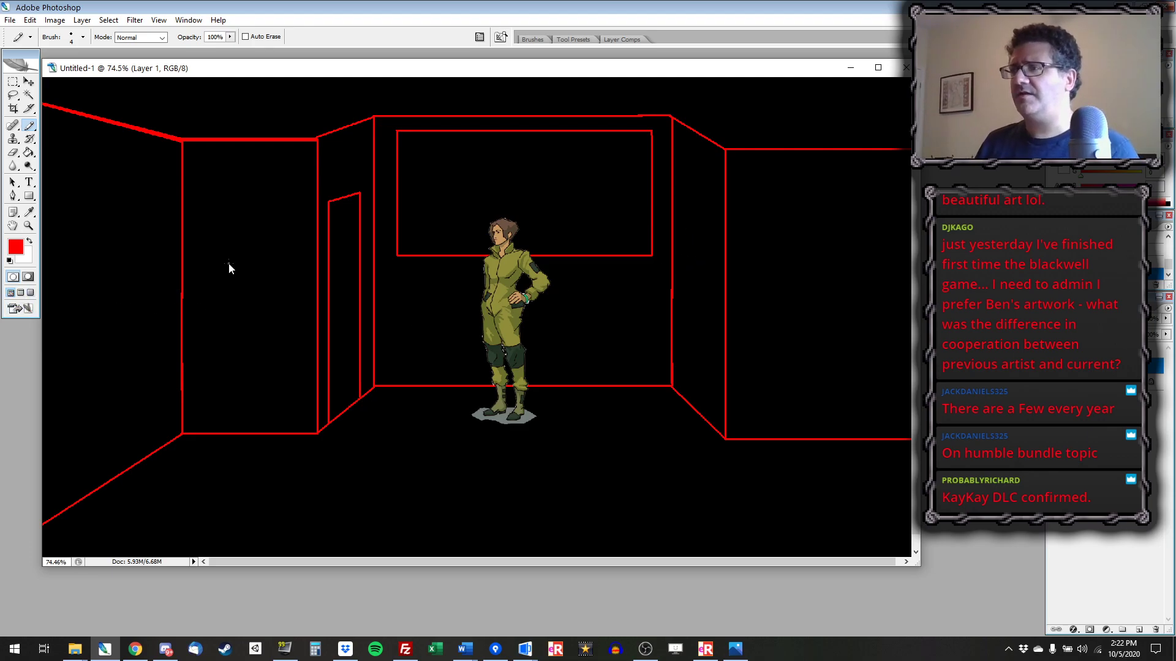
- Pencil a small picture frame on the left wall and another on the right wall
mouse_move(229, 258)
mouse_down()
mouse_move(230, 294)
mouse_move(283, 295)
mouse_move(274, 255)
mouse_move(237, 253)
mouse_up()
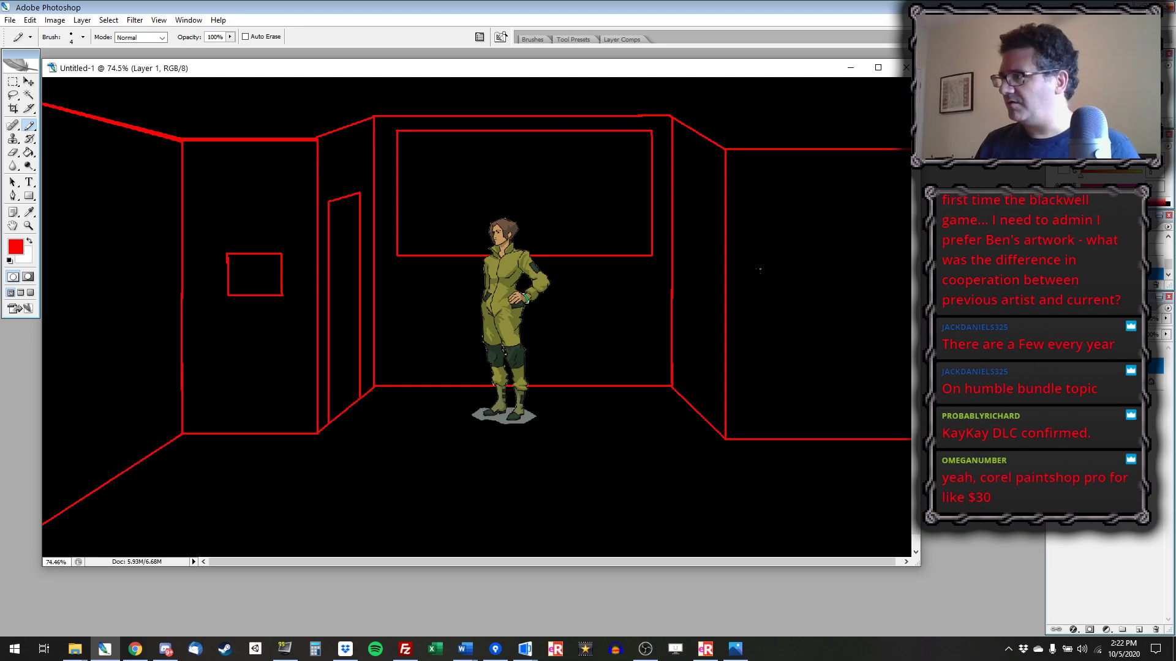
mouse_move(759, 267)
mouse_down()
mouse_move(764, 299)
mouse_move(814, 295)
mouse_move(809, 263)
mouse_move(761, 266)
mouse_up()
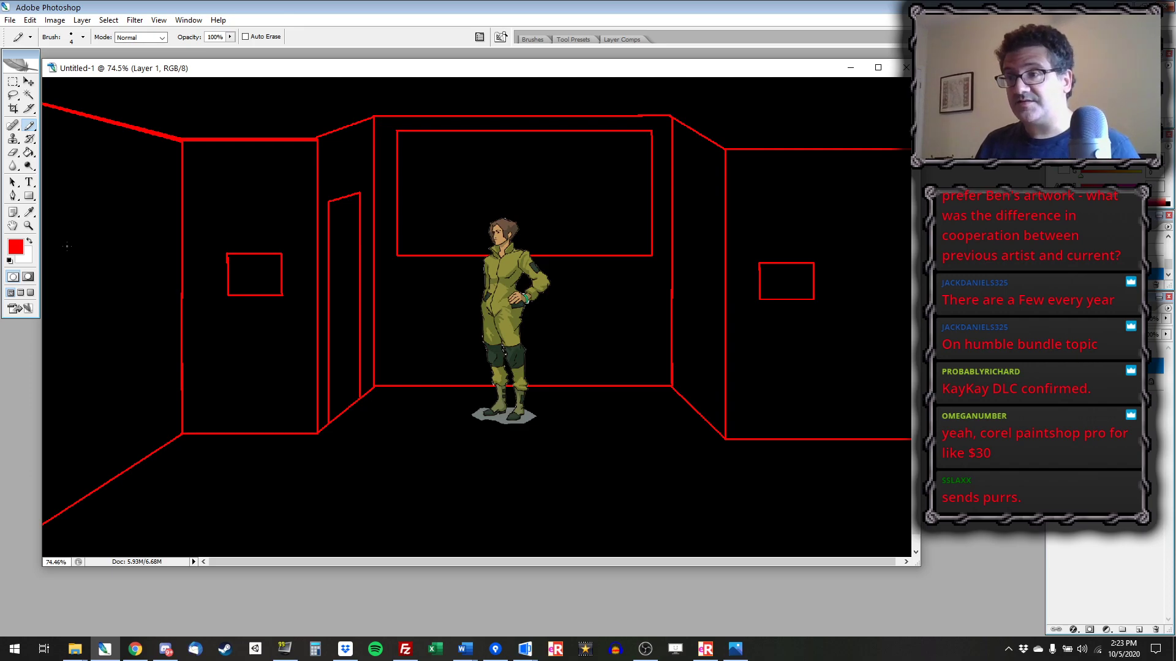
click(1101, 596)
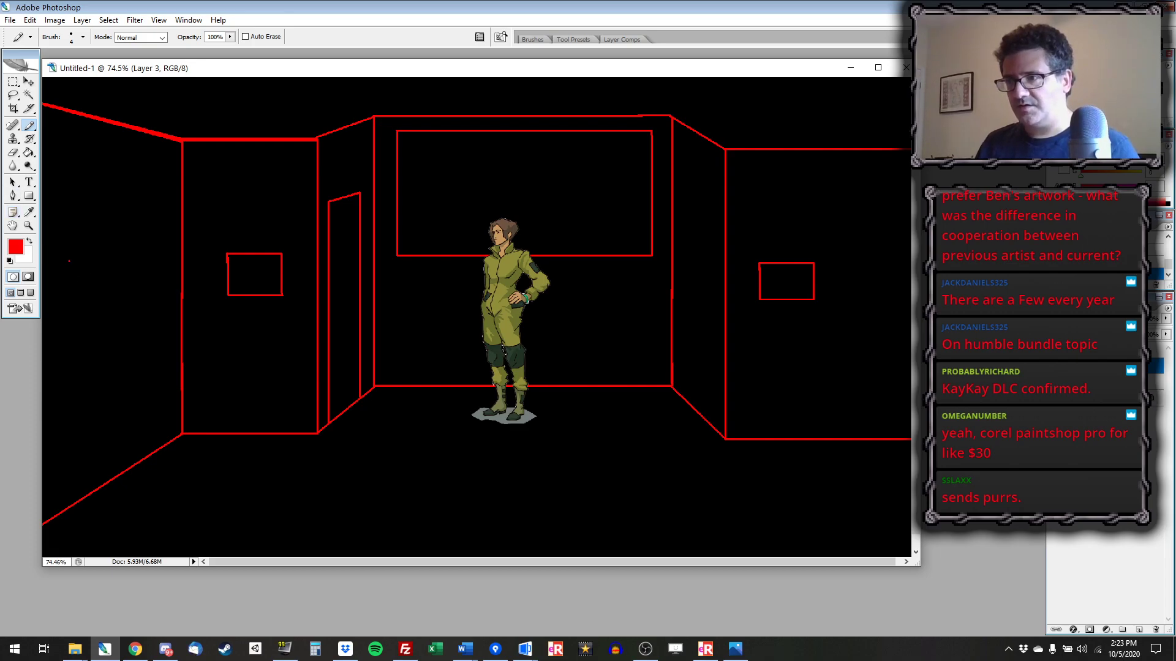
click(152, 253)
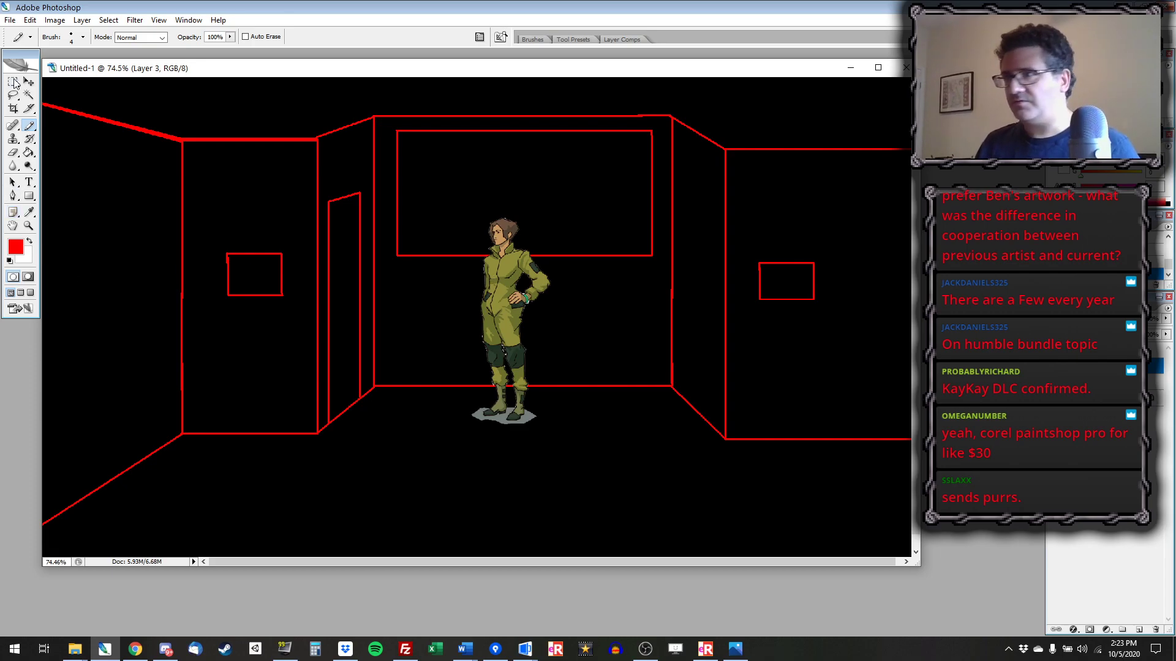
- Marquee the right-wall frame and make Layer 1 active after dismissing the empty-selection warning
click(13, 82)
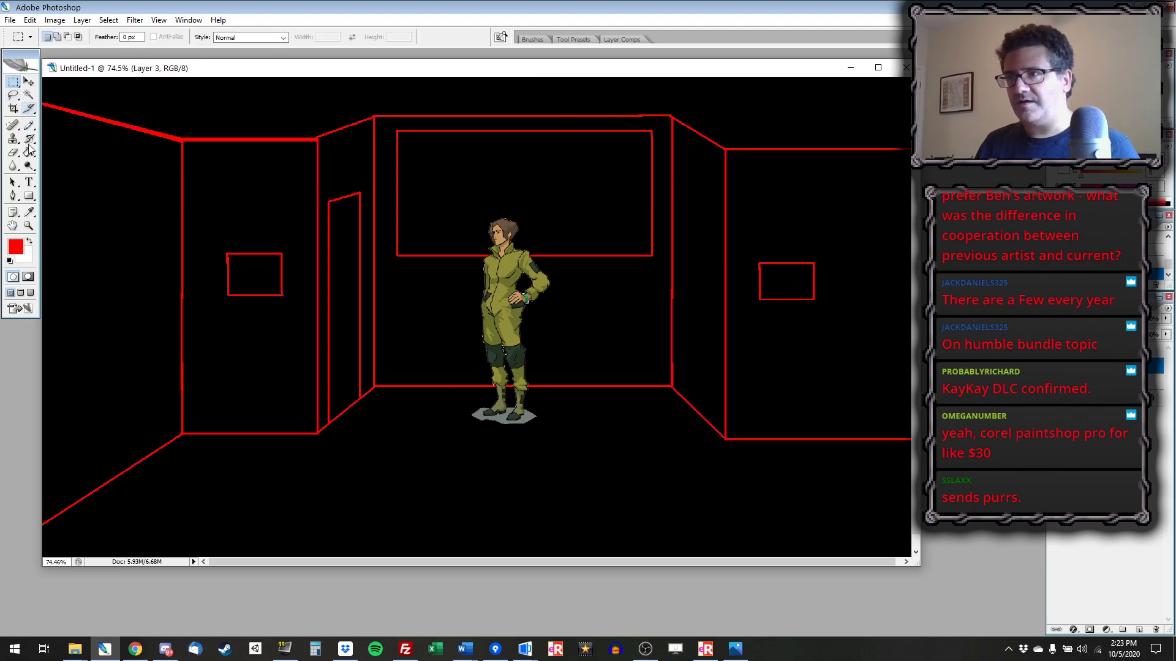
click(29, 125)
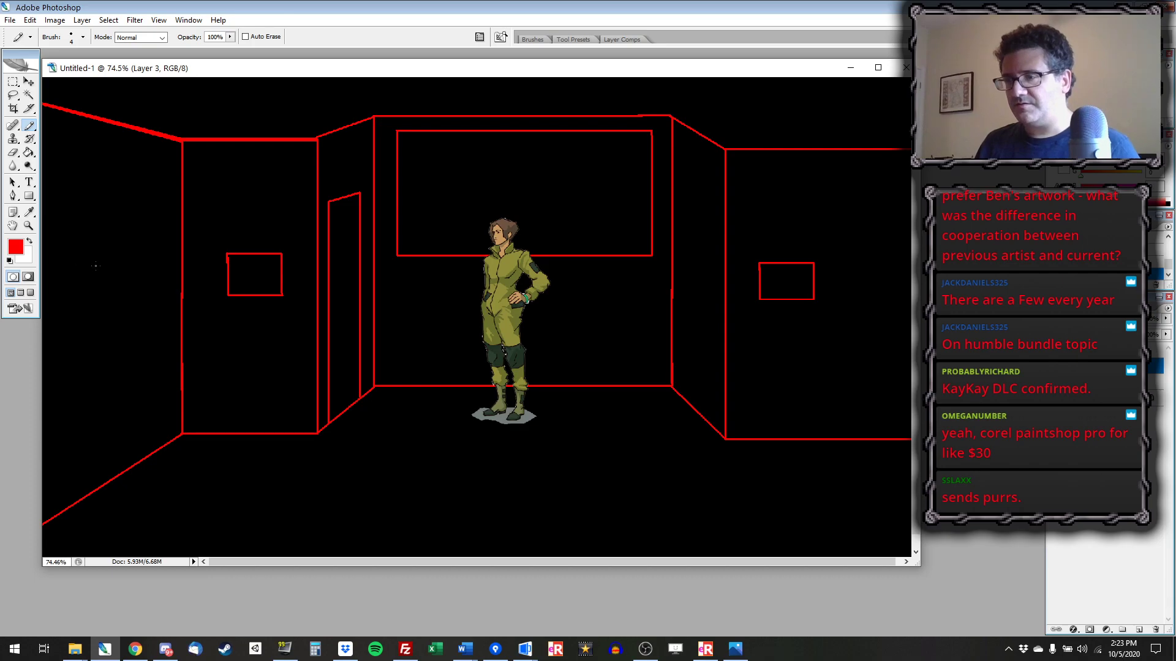
click(13, 82)
drag(769, 270, 825, 305)
click(29, 82)
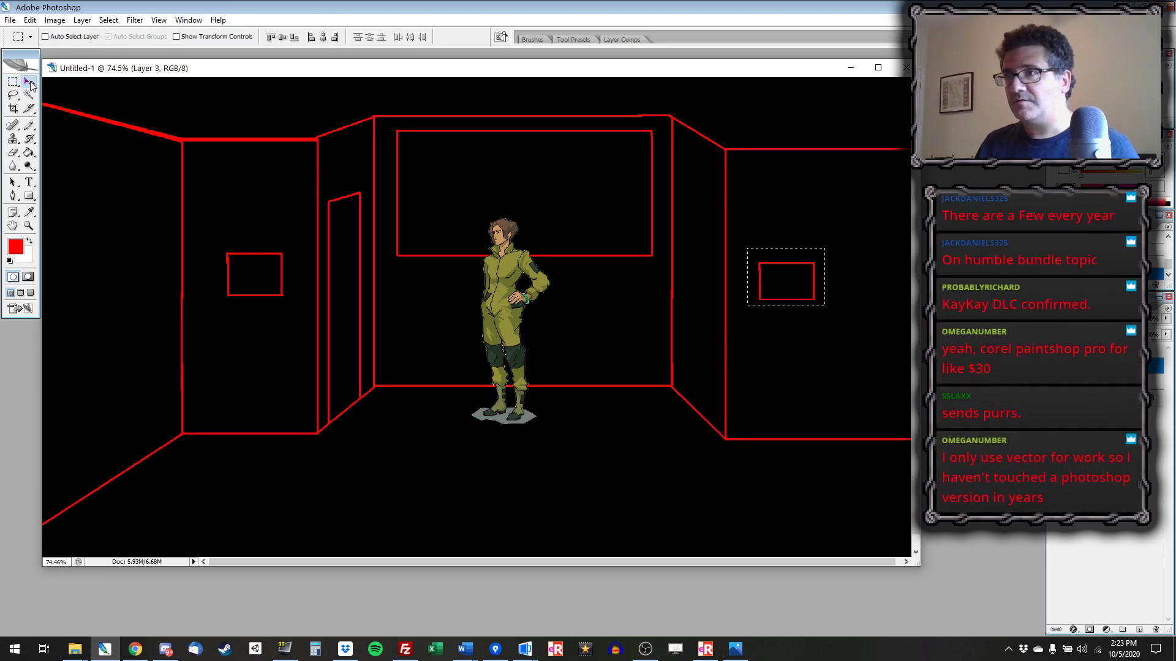
click(774, 294)
key(Return)
click(1161, 380)
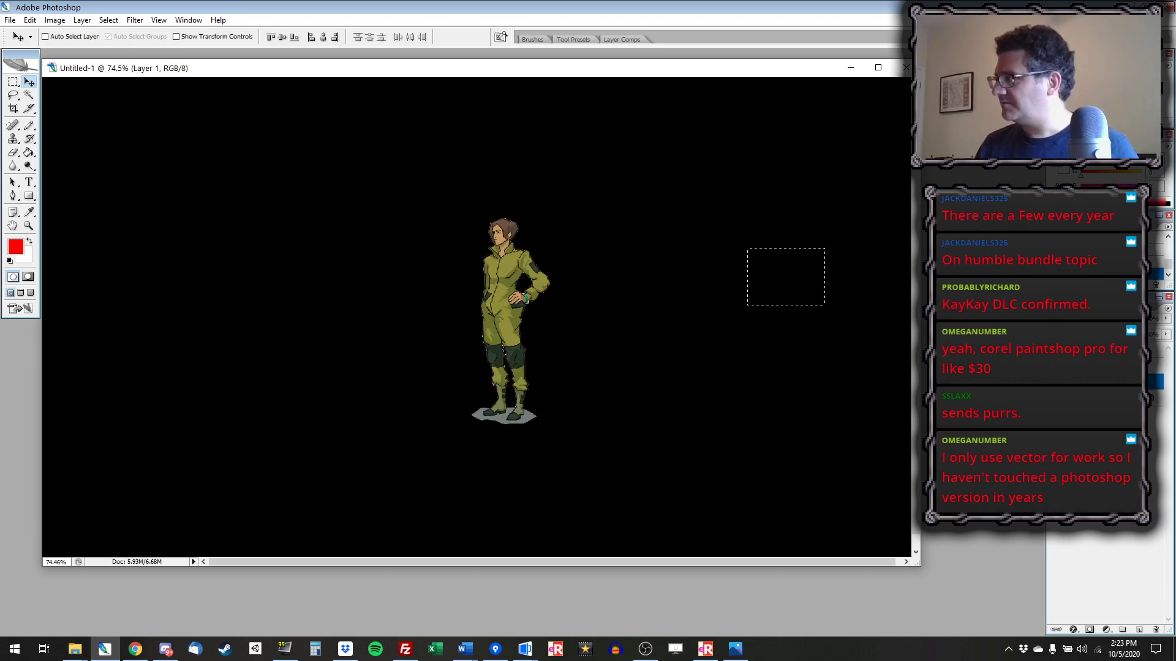
- Cut the right-wall frame, paste it, and place it below the left-wall frame
key(ctrl+x)
key(ctrl+v)
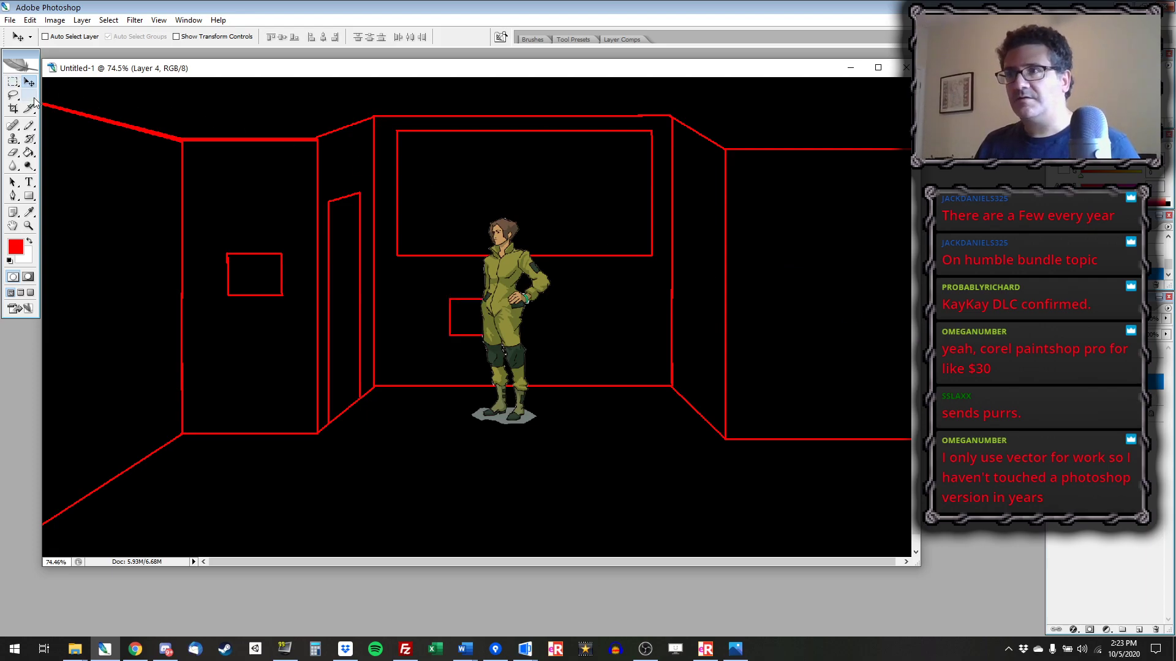
drag(455, 302, 230, 199)
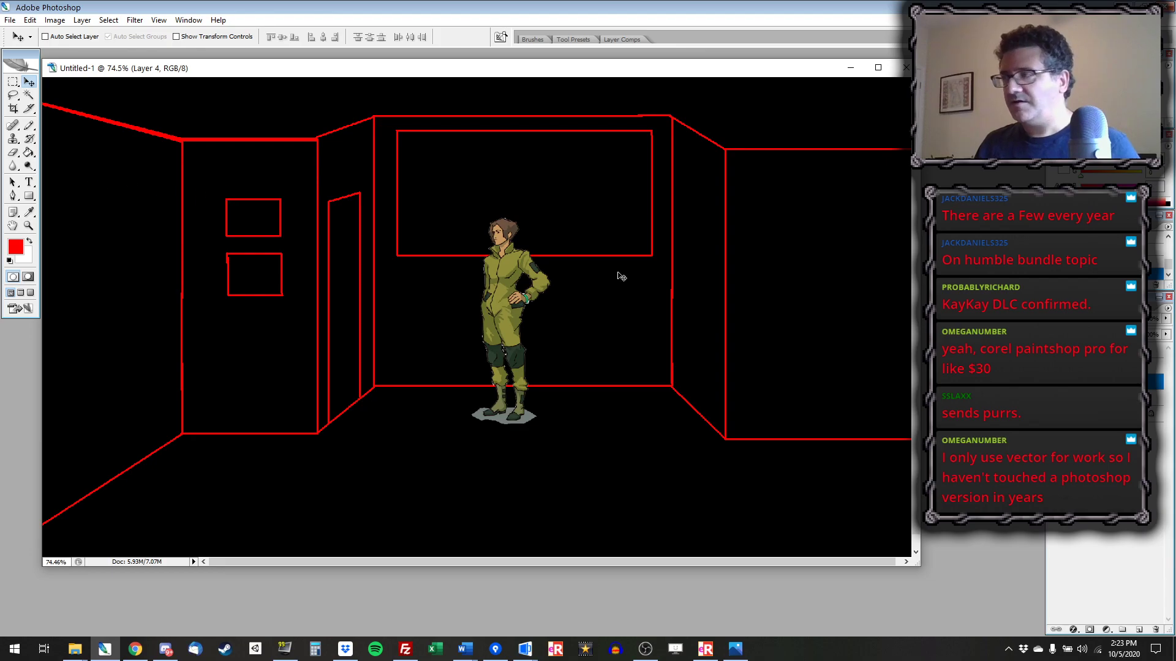
click(1168, 467)
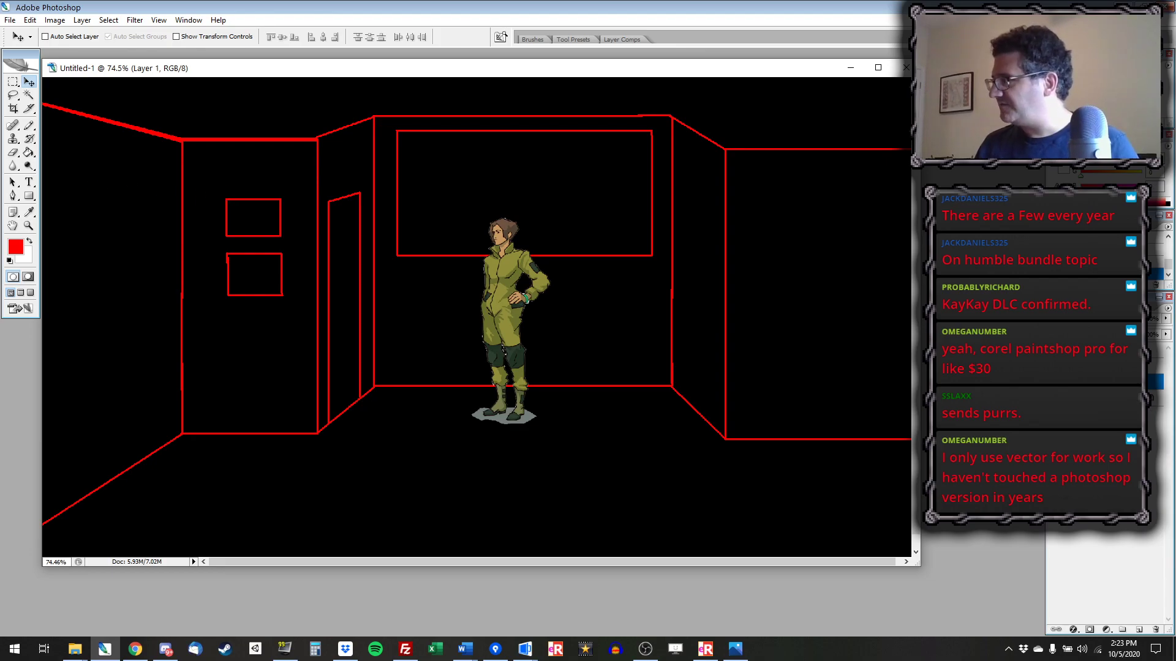
- Pencil the box-shaped cabinet outline against the right wall on Layer 3
click(1161, 366)
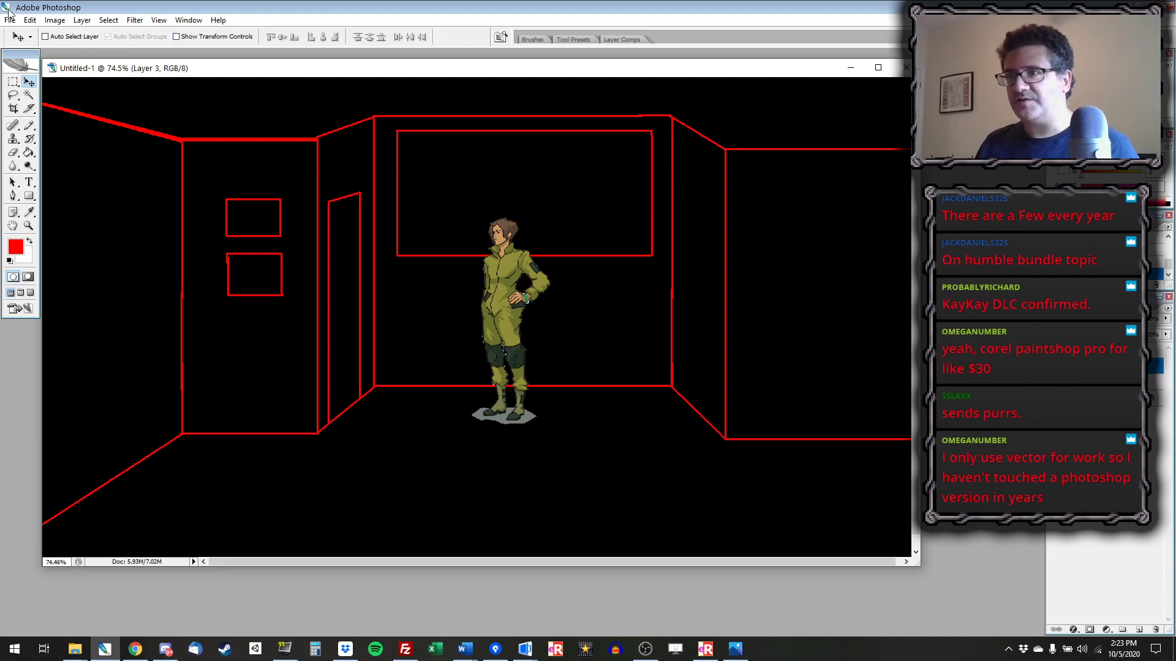
click(28, 125)
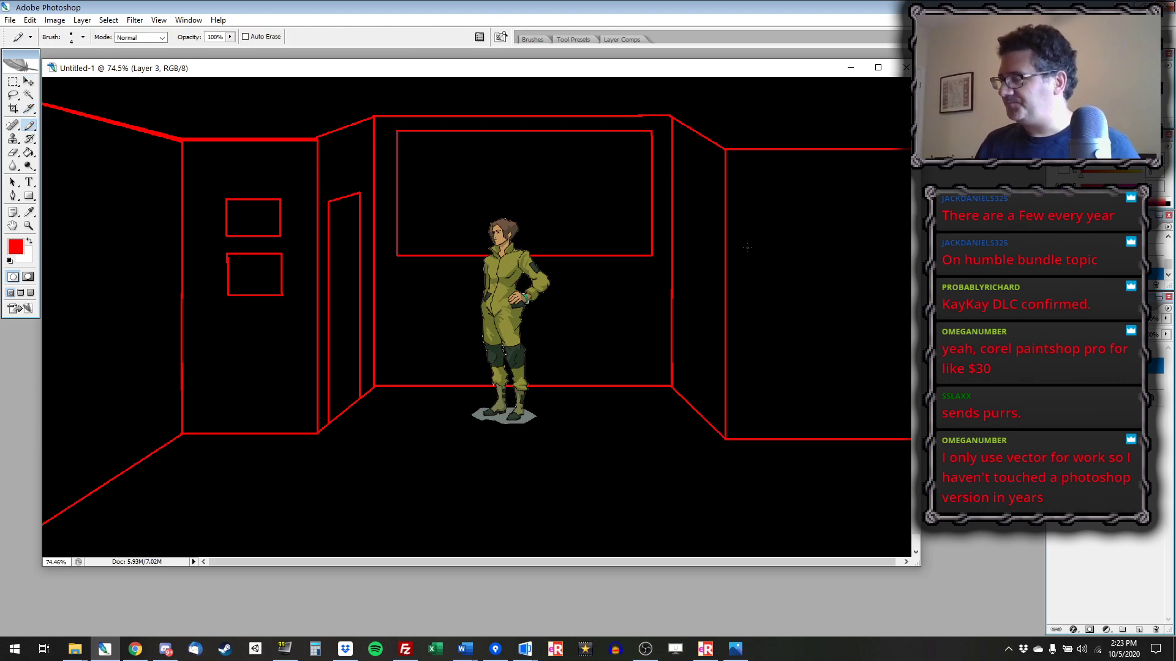
mouse_move(749, 262)
mouse_down()
mouse_move(776, 462)
mouse_move(775, 268)
mouse_move(746, 247)
mouse_move(886, 255)
mouse_move(908, 272)
mouse_move(869, 270)
mouse_up()
shift+click(776, 461)
shift+click(747, 247)
shift+click(908, 271)
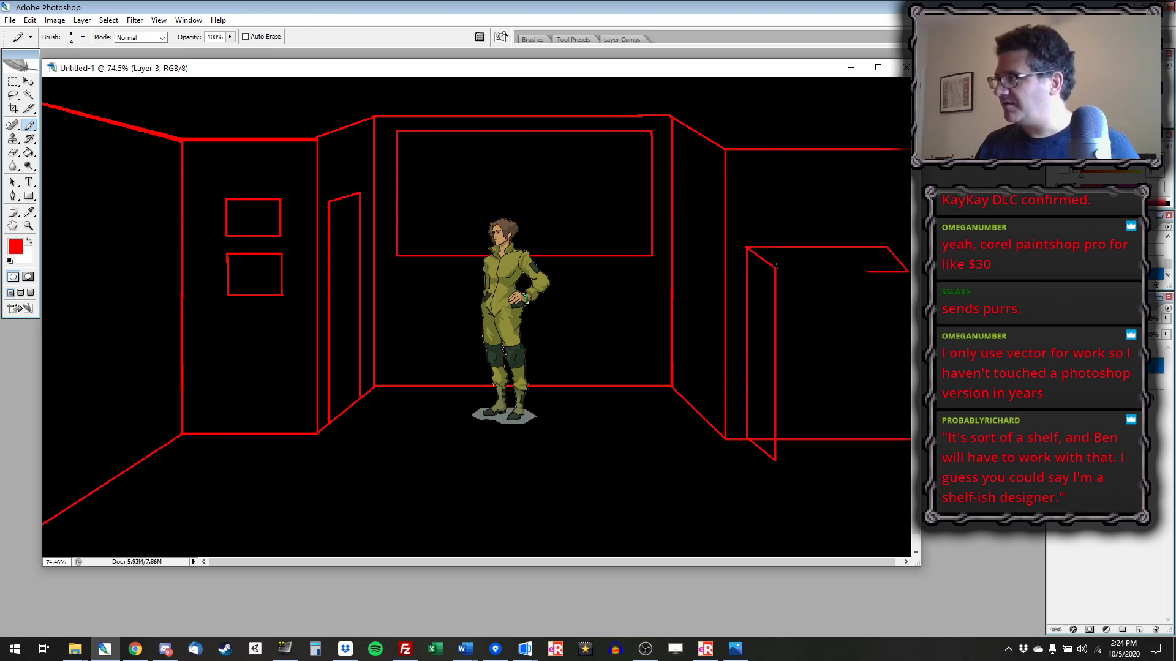
key(ctrl+alt+z)
key(ctrl+alt+z)
drag(775, 268, 904, 267)
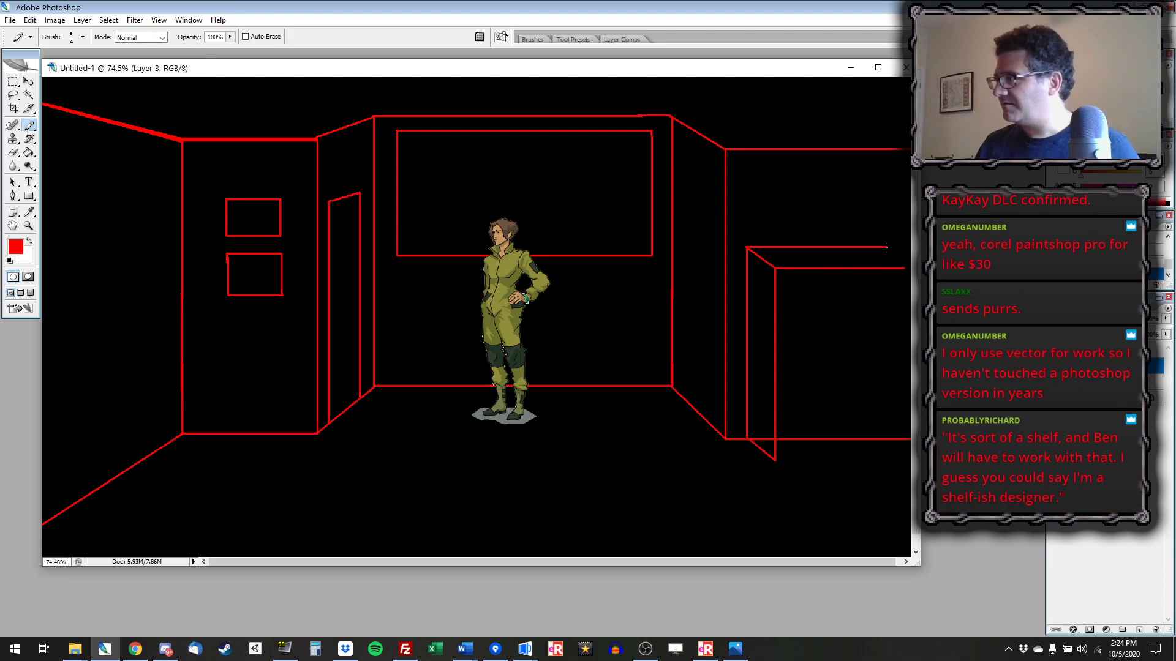
shift+click(886, 247)
drag(903, 268, 903, 461)
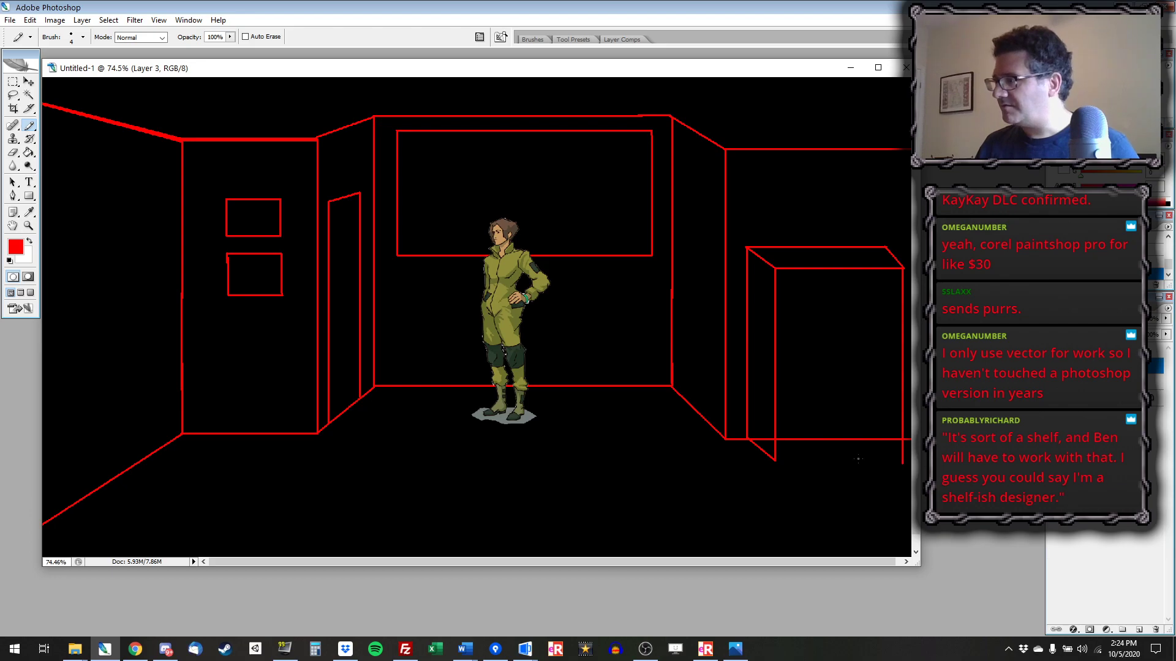
shift+click(775, 460)
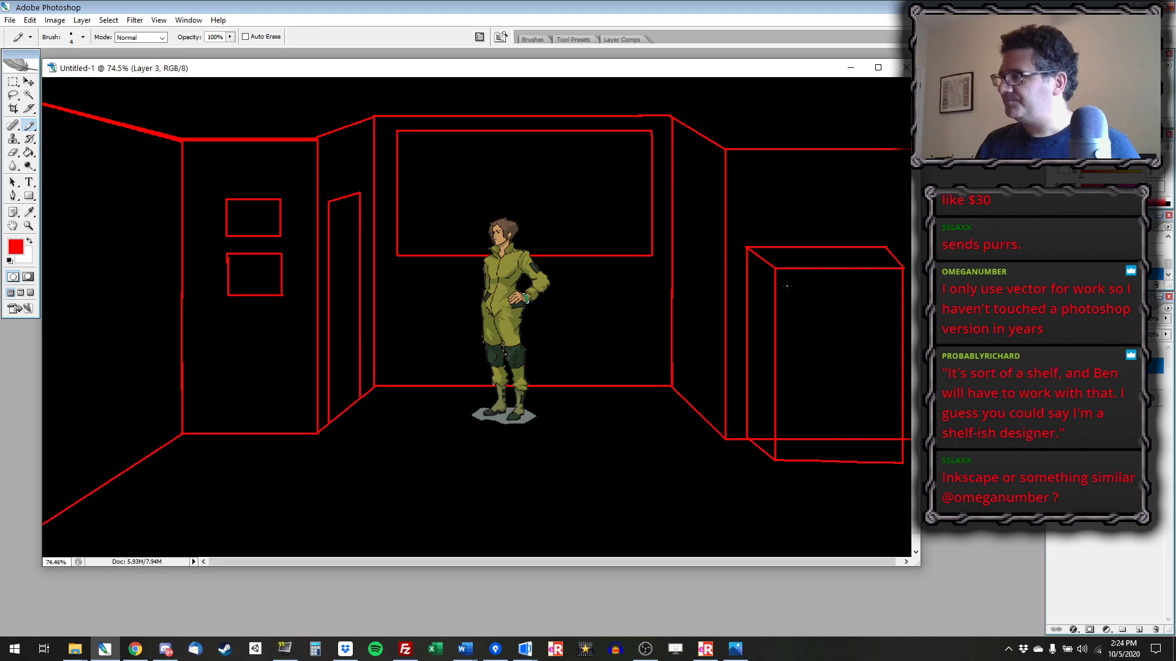
- Draw two drawer outlines on the cabinet front, then cut away the lower one
mouse_move(786, 286)
mouse_down()
mouse_move(790, 312)
mouse_move(890, 311)
mouse_move(887, 283)
mouse_move(792, 285)
mouse_up()
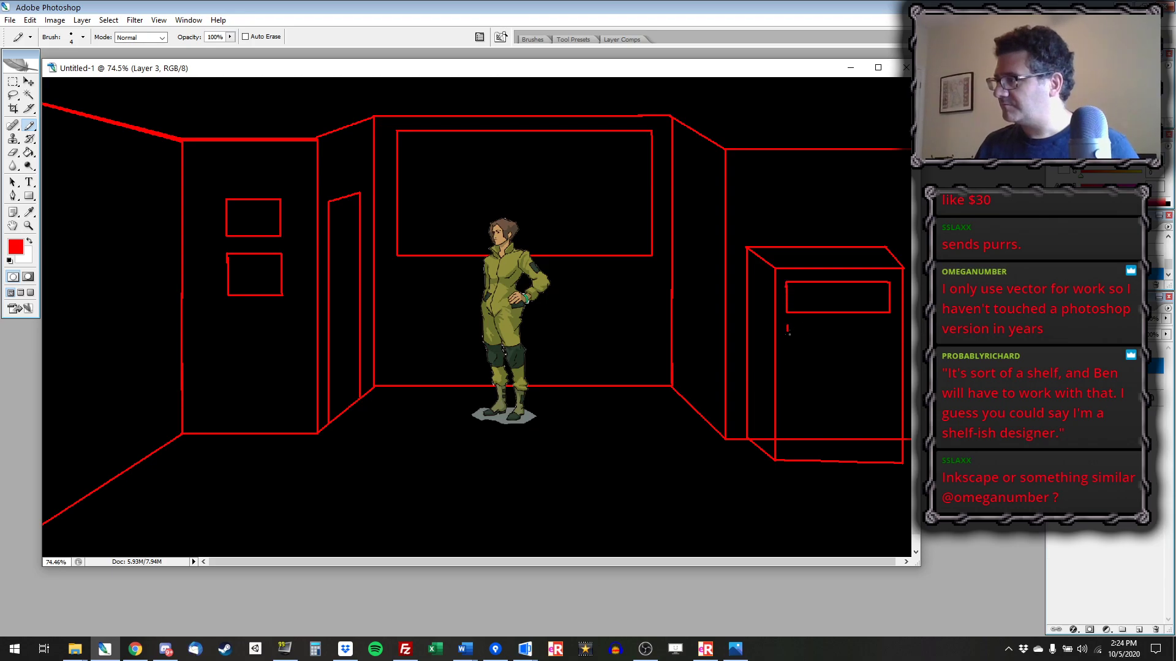
mouse_move(790, 335)
mouse_down()
mouse_move(793, 350)
mouse_move(888, 351)
mouse_move(887, 332)
mouse_move(789, 330)
mouse_up()
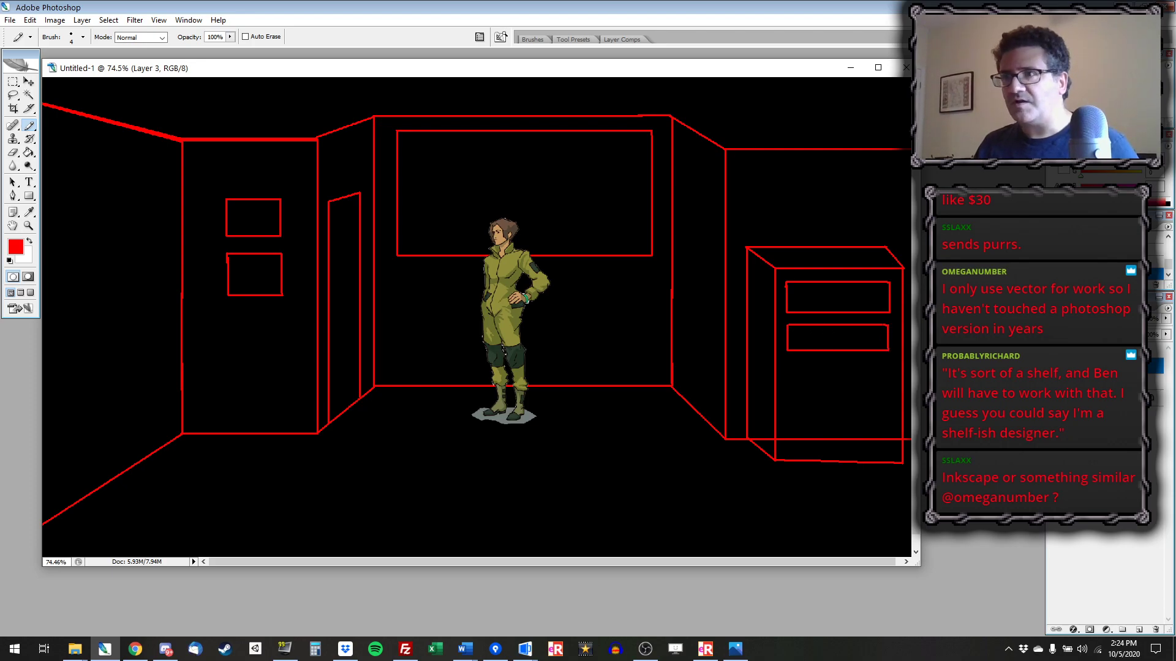
click(13, 82)
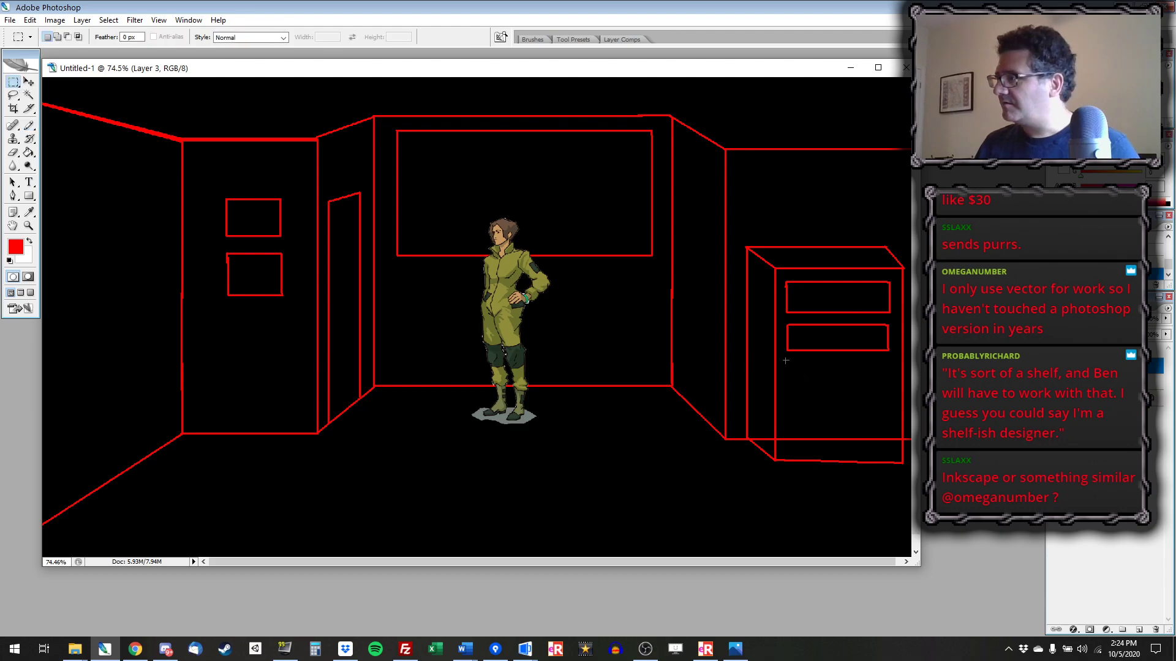
drag(782, 323, 894, 358)
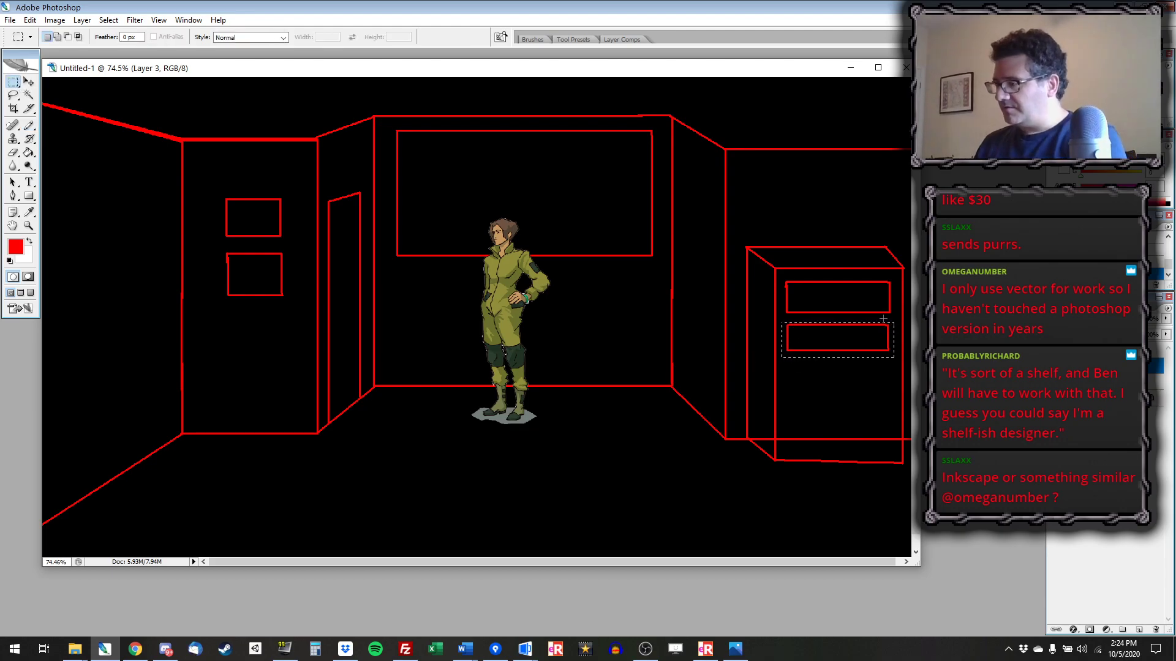
key(ctrl+x)
key(b)
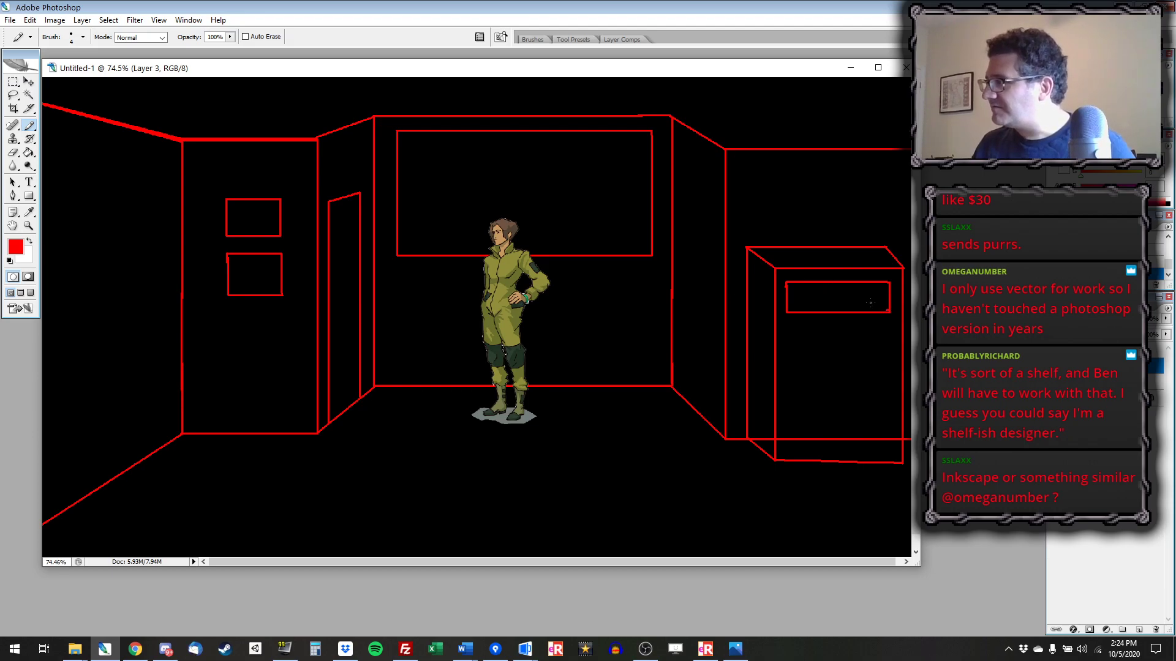
- Add inset bottom and right edges to the drawer and marquee the finished drawer
drag(870, 301, 798, 302)
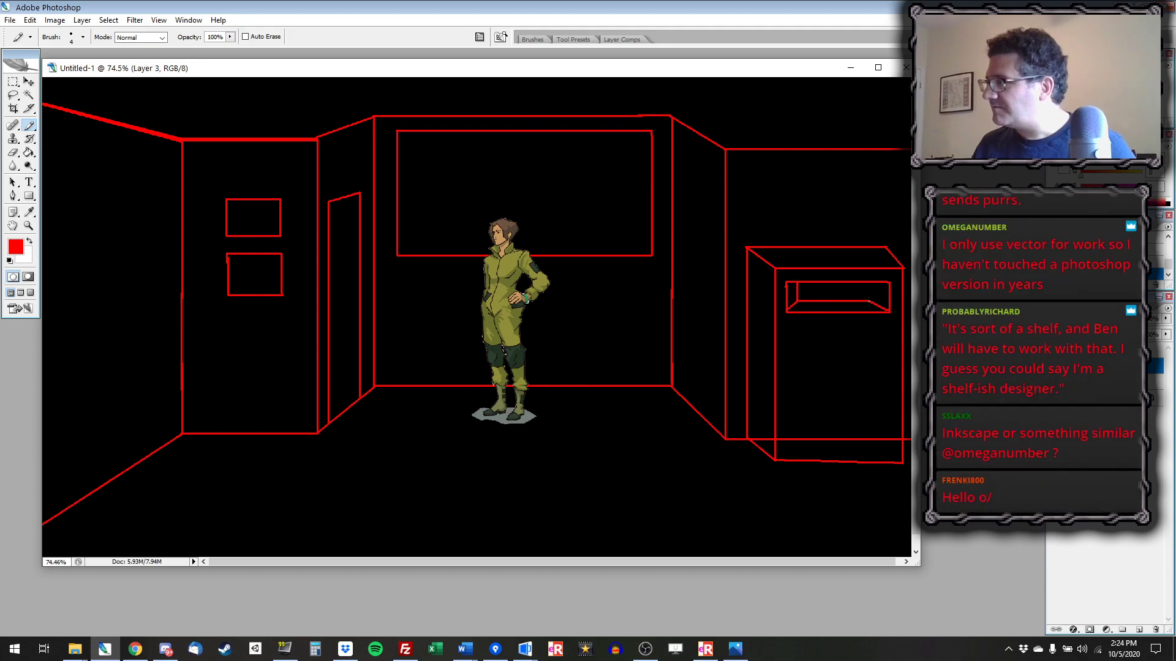
drag(869, 302, 868, 284)
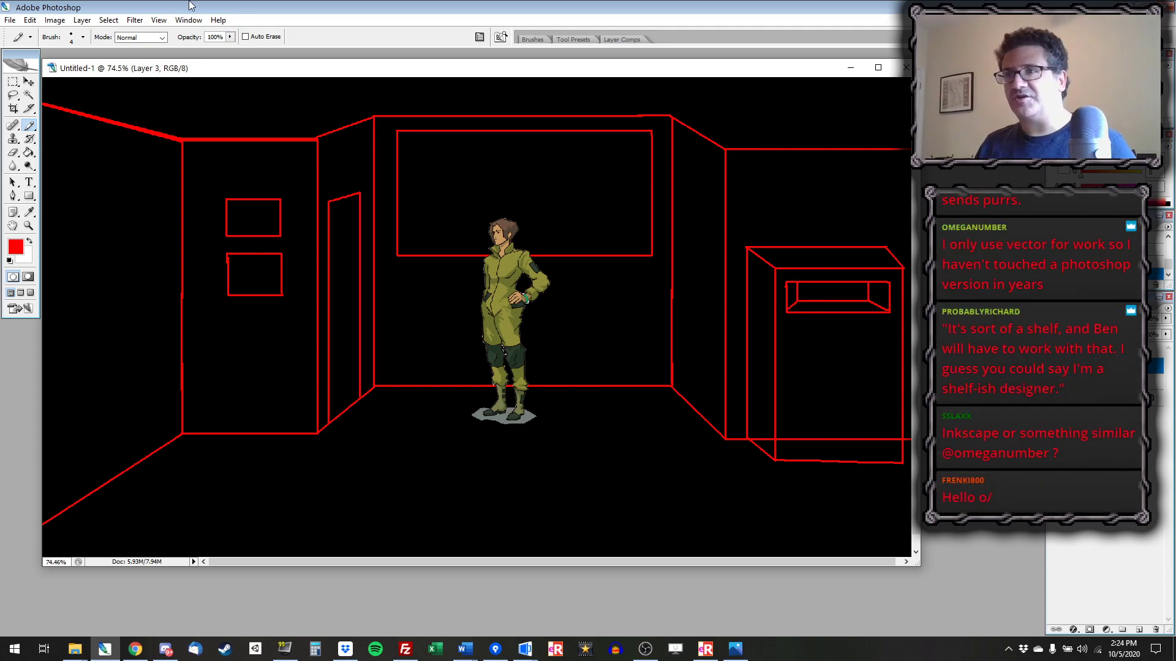
click(13, 82)
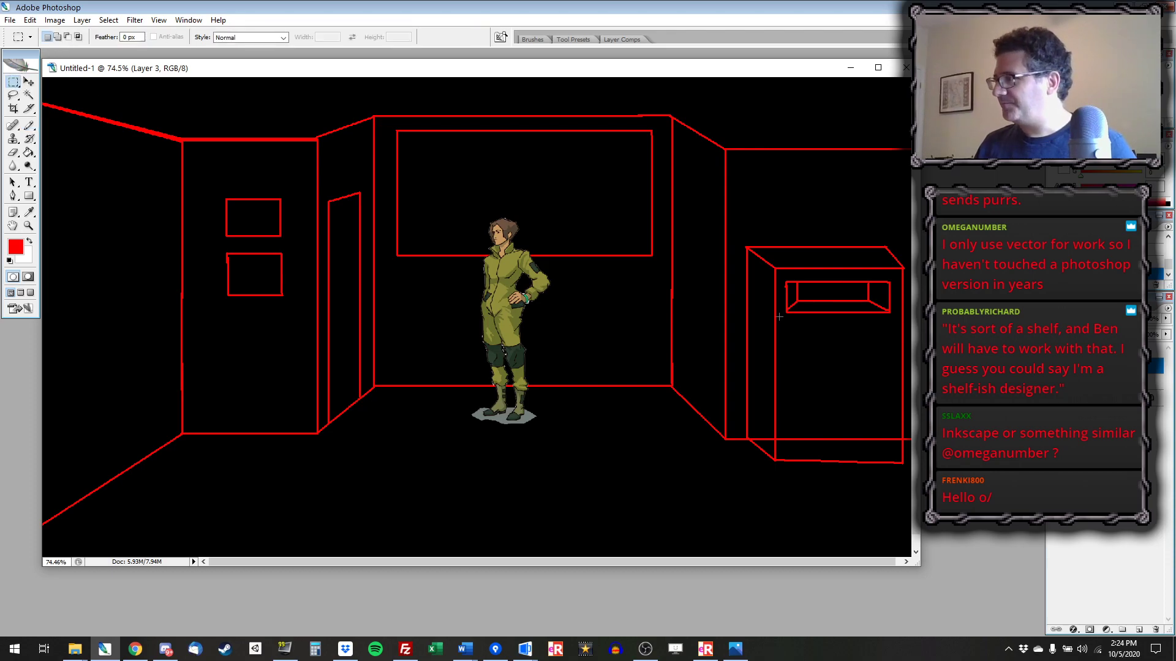
drag(780, 319, 893, 278)
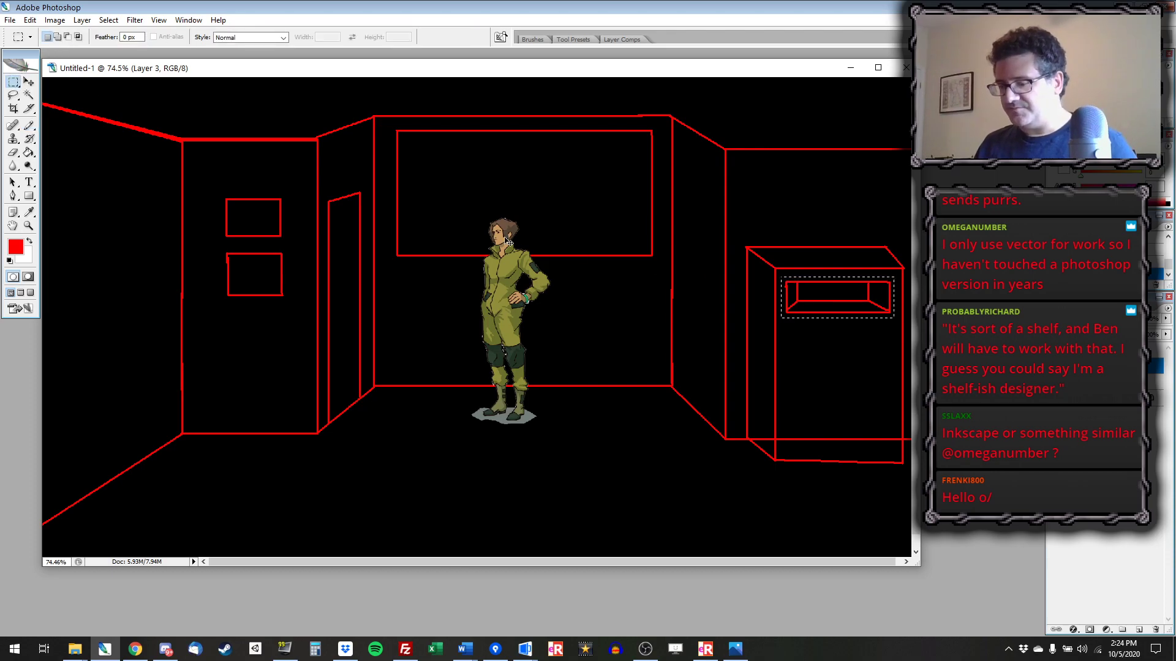
- Duplicate the drawer three times, placing copies in the second, third and bottom shelf slots
key(ctrl+j)
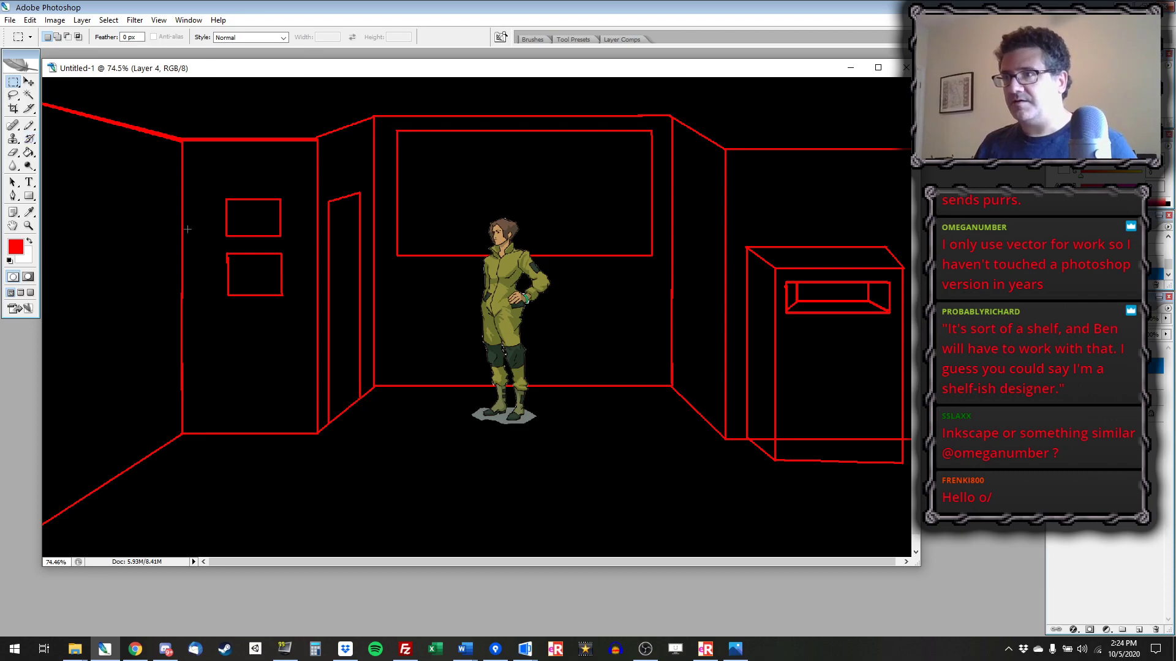
click(28, 82)
drag(817, 310, 818, 350)
key(ctrl+v)
drag(446, 314, 807, 385)
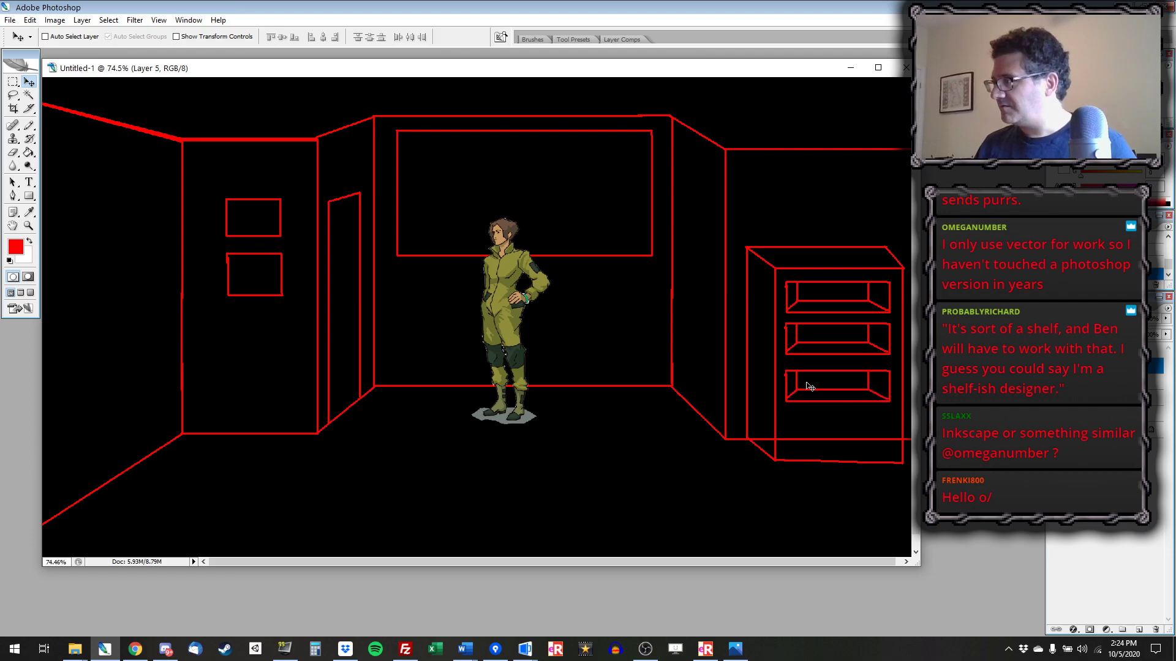
key(ctrl+v)
drag(489, 344, 850, 452)
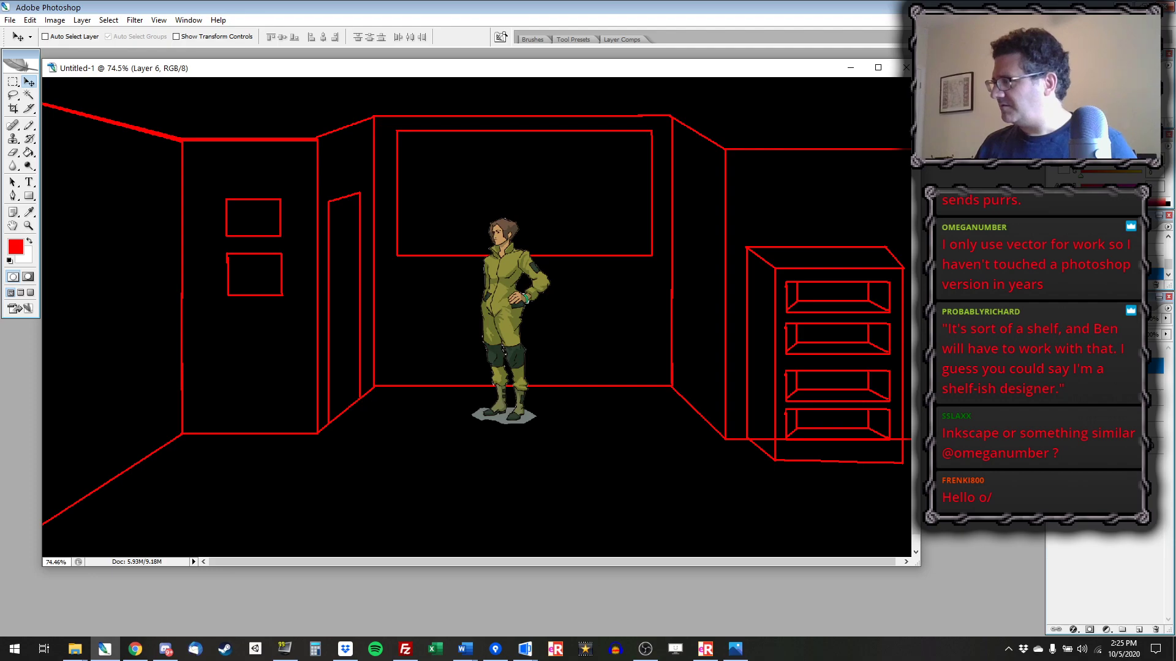
- Step down through the layers to the cabinet outline's Layer 3
key(alt+bracketleft)
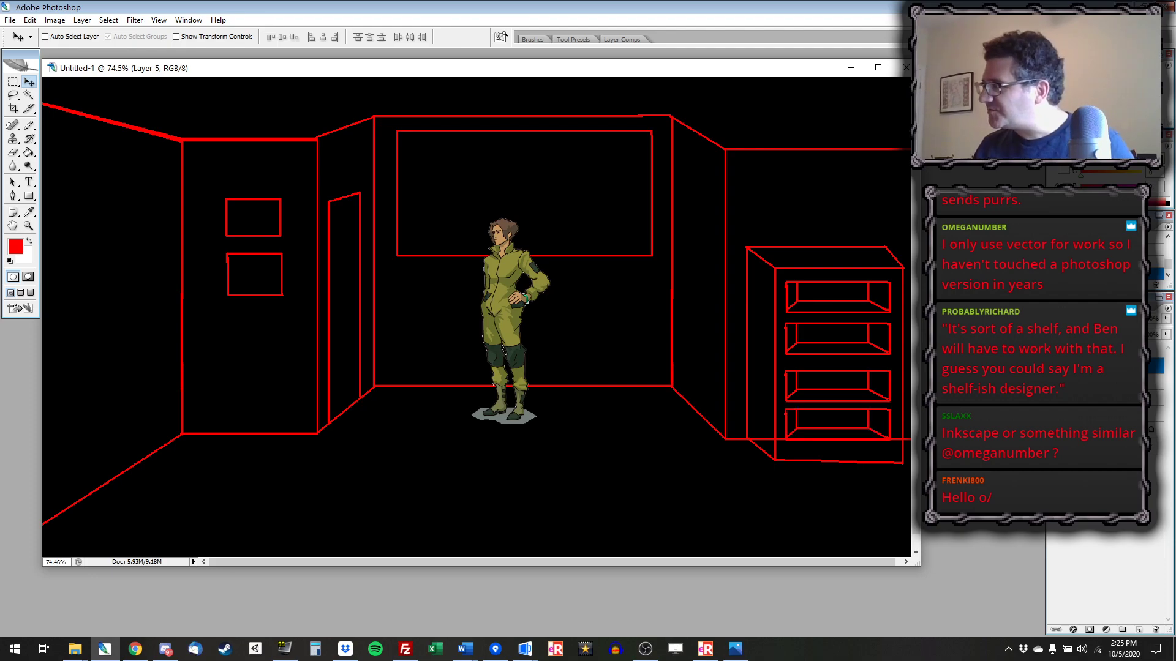
key(alt+bracketleft)
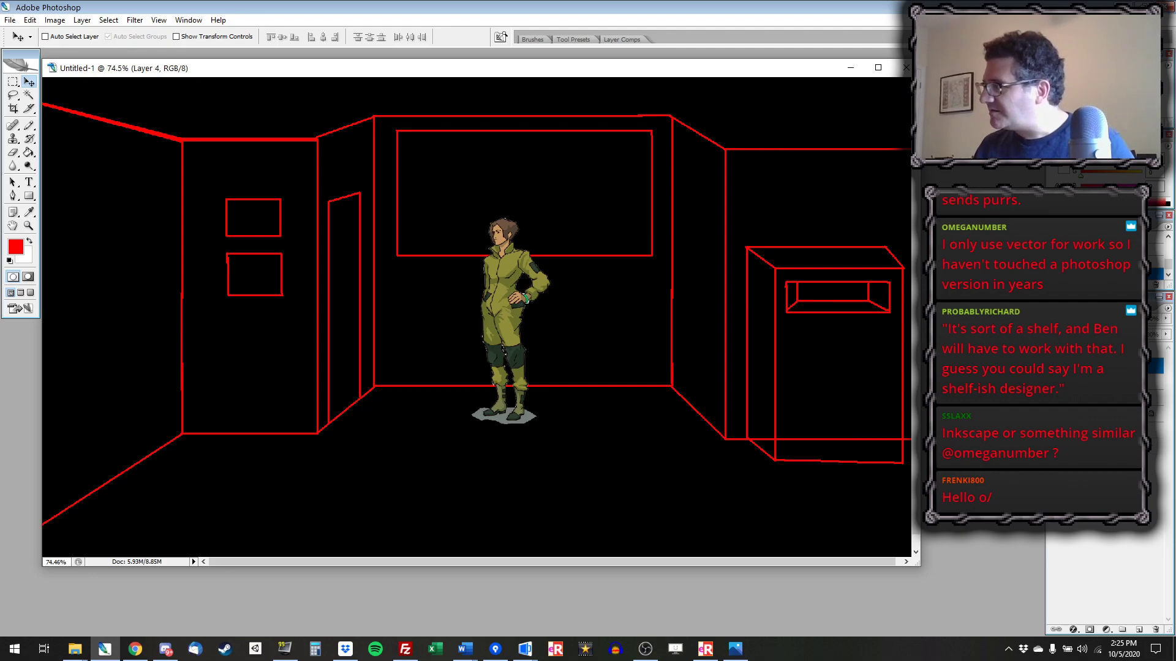
key(ctrl+z)
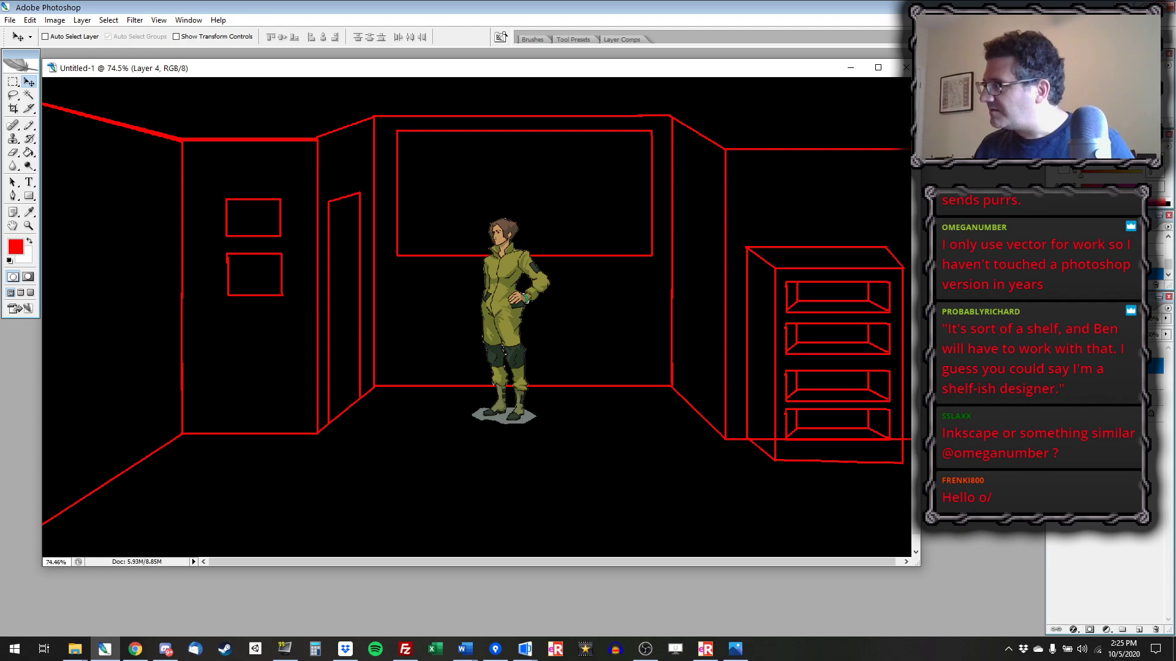
- Reset colours to black, bucket-fill the cabinet's left side panel, then undo the fill
key(g)
key(d)
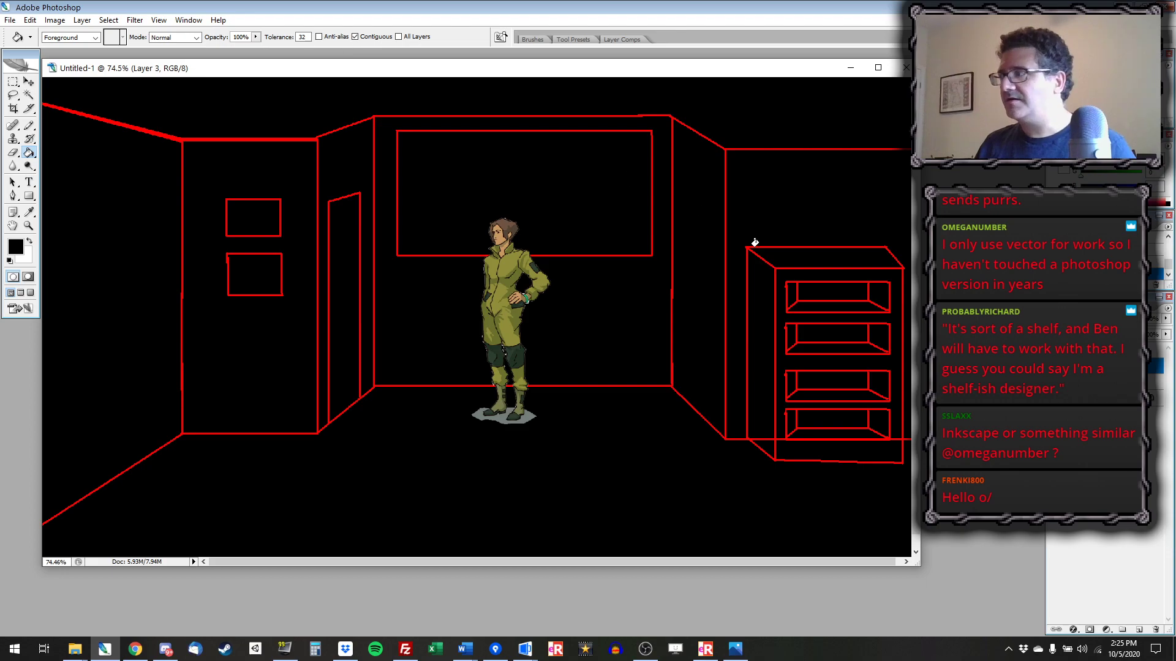
click(770, 275)
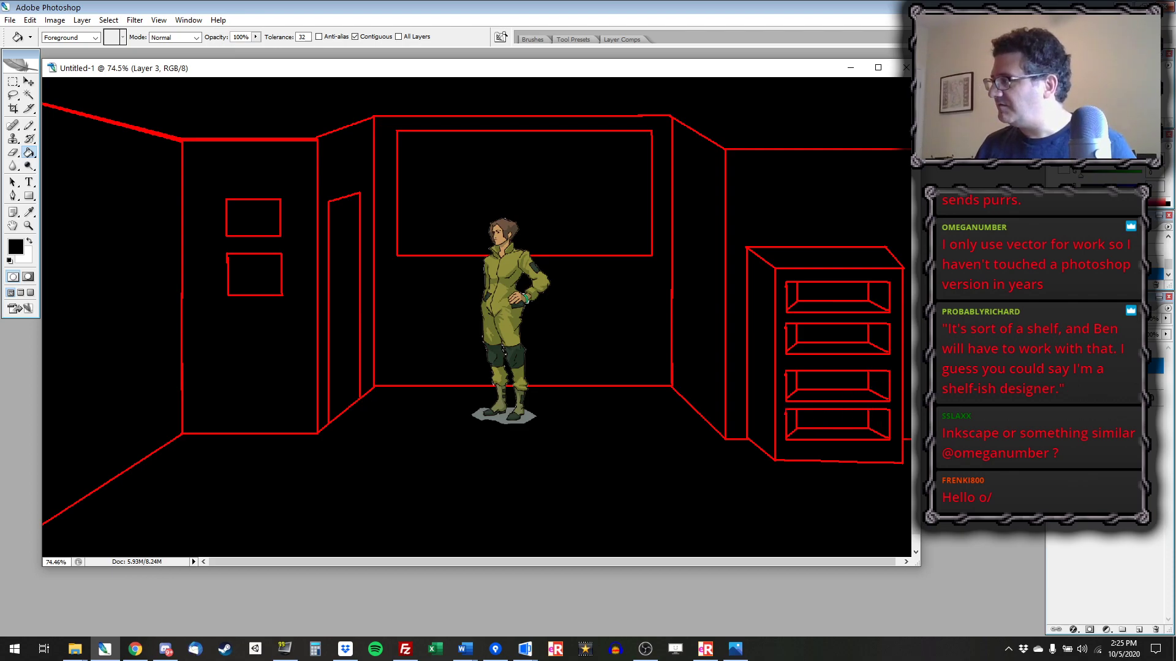
key(ctrl+z)
key(ctrl+z)
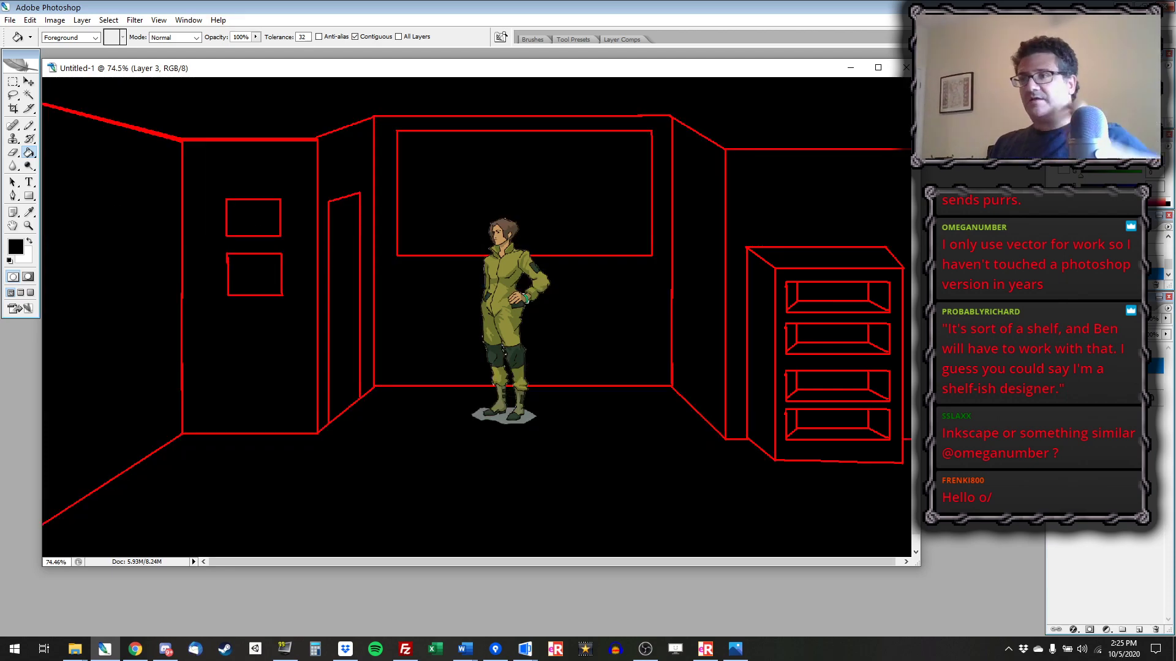
- Add a new empty layer and set the foreground colour to white
click(1140, 630)
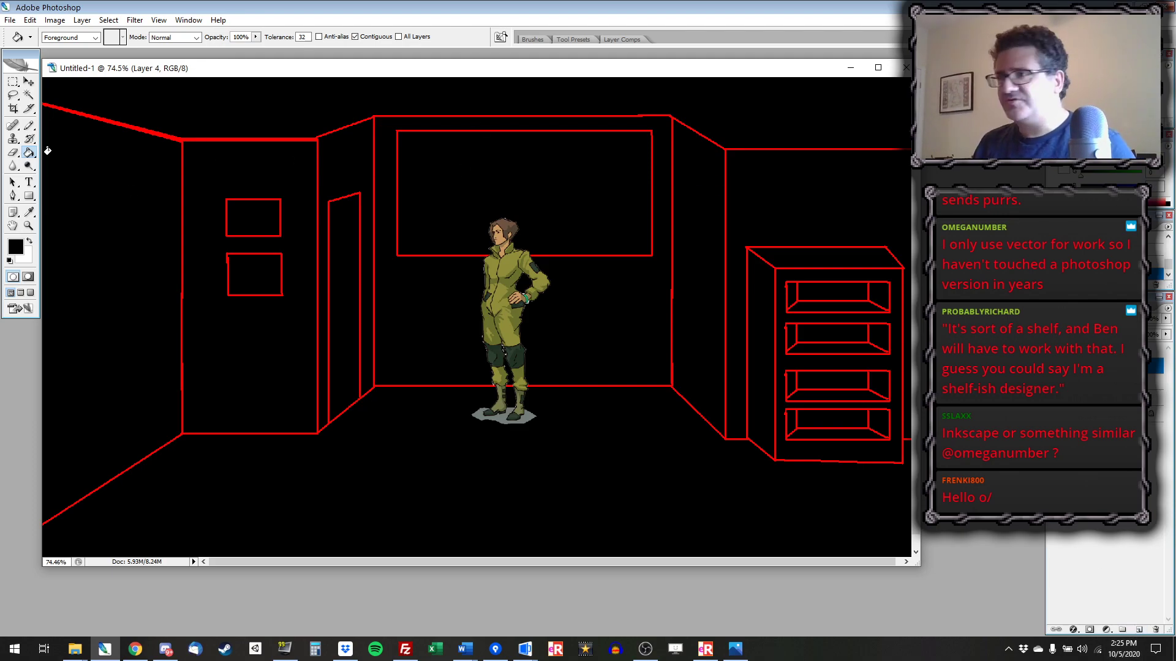
click(17, 248)
click(515, 358)
click(485, 325)
click(758, 317)
key(g)
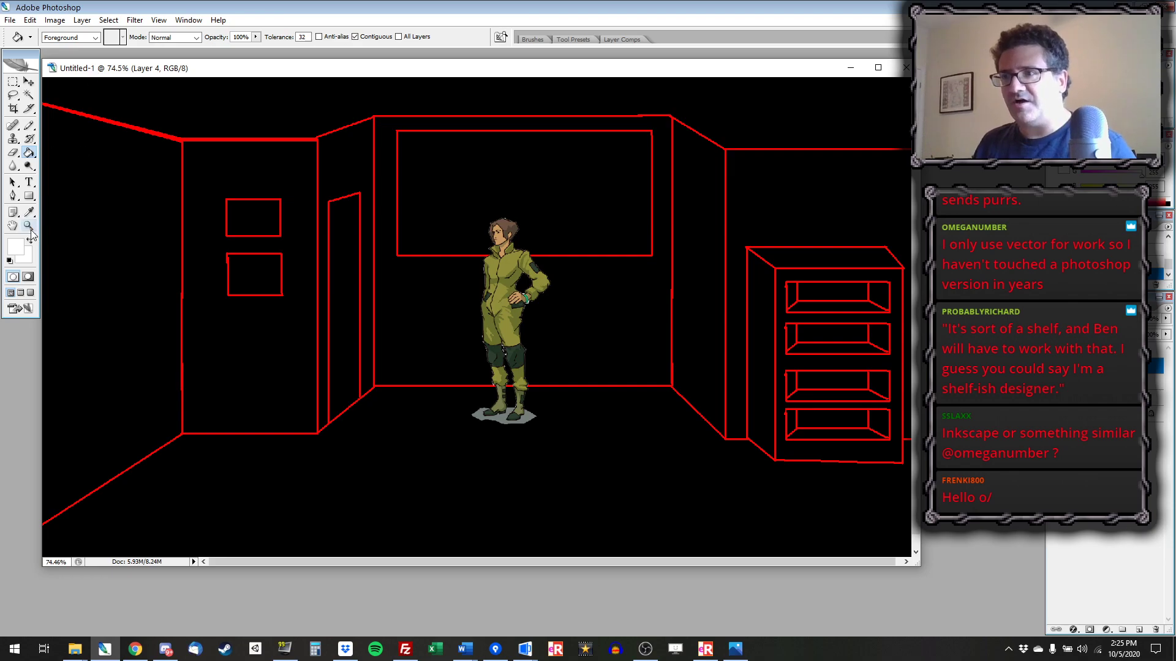
- Zoom in on the cabinet's top shelf and set the Pencil colour to pure red
click(28, 225)
click(884, 291)
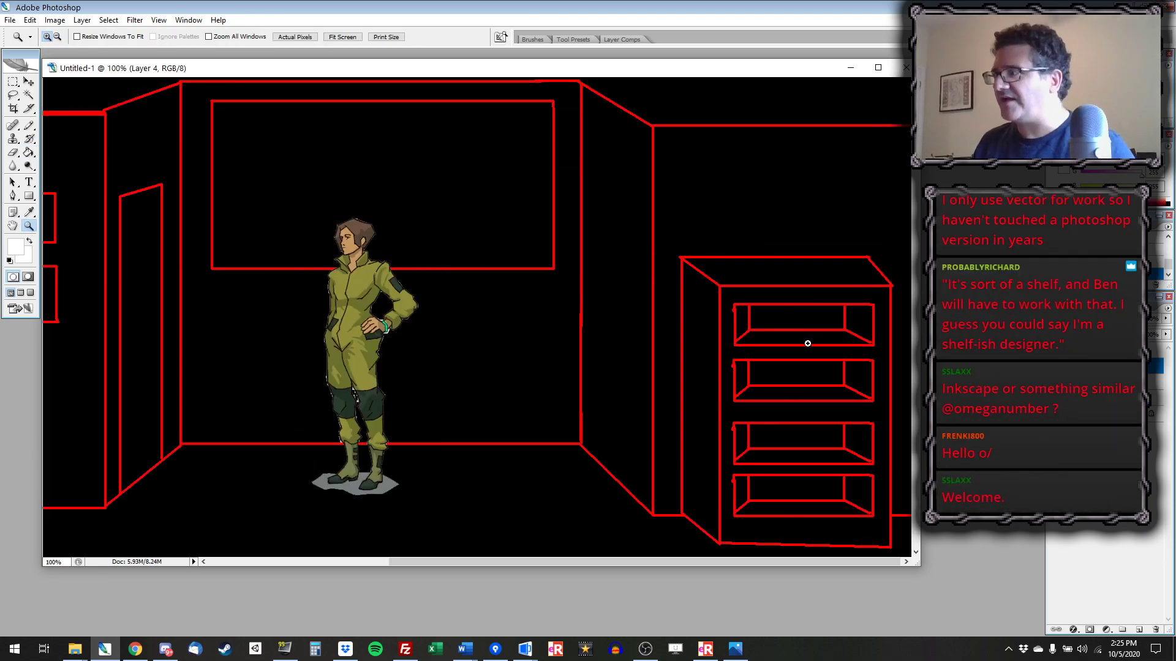
click(734, 336)
click(734, 336)
click(28, 126)
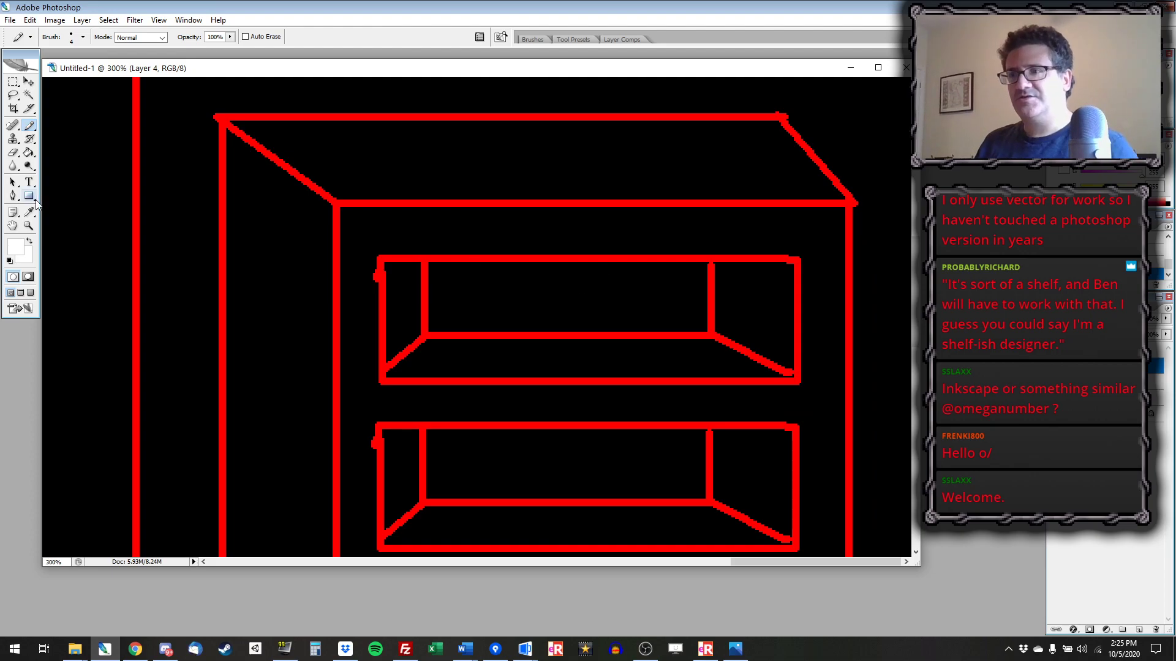
click(15, 247)
click(516, 369)
click(641, 316)
click(758, 318)
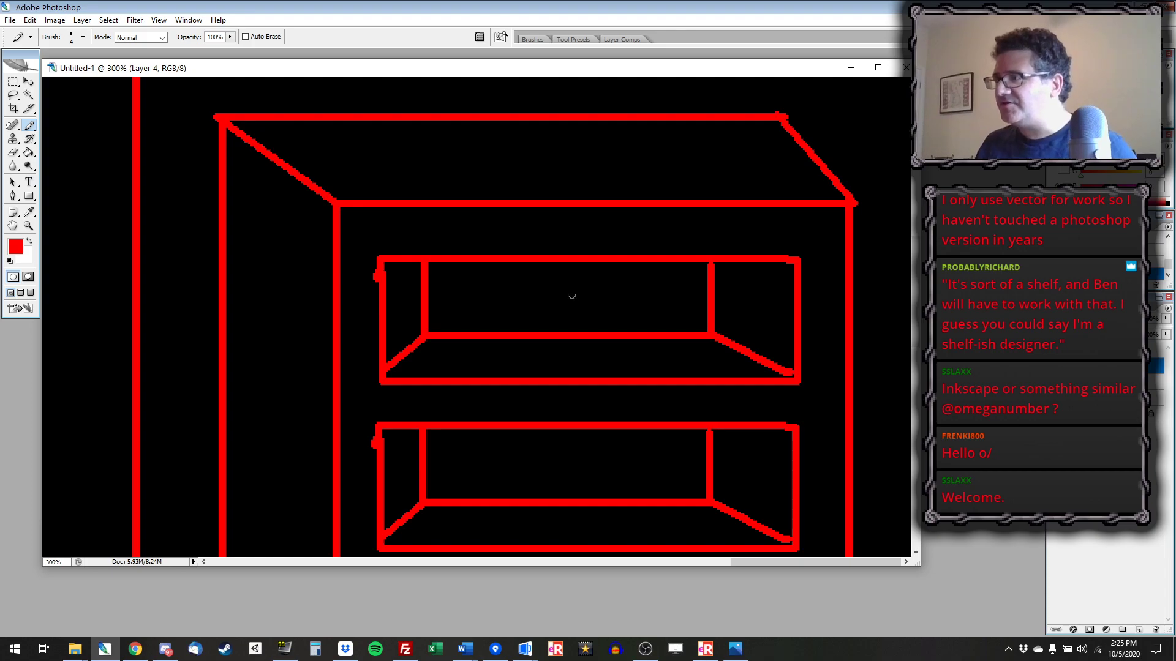
- Draw the red badge on the top shelf, fill its head black, and zoom out
mouse_move(572, 292)
mouse_down()
mouse_move(558, 293)
mouse_move(553, 331)
mouse_move(584, 346)
mouse_move(593, 306)
mouse_move(569, 294)
mouse_up()
mouse_move(563, 336)
mouse_down()
mouse_move(534, 362)
mouse_move(606, 360)
mouse_up()
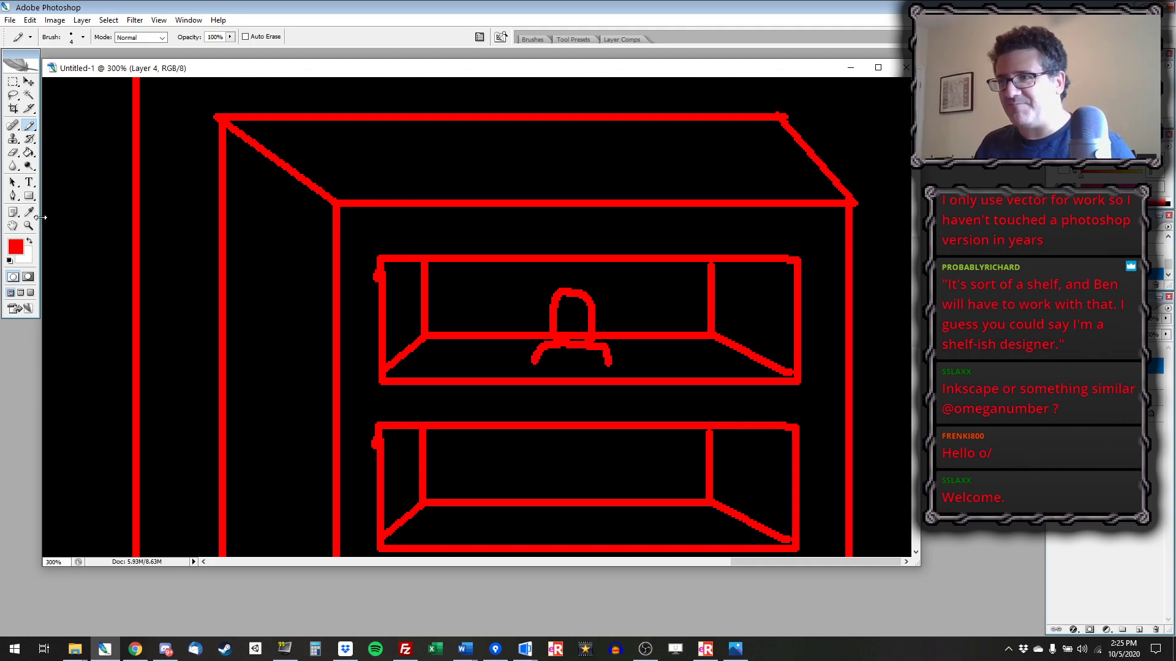
key(d)
click(29, 152)
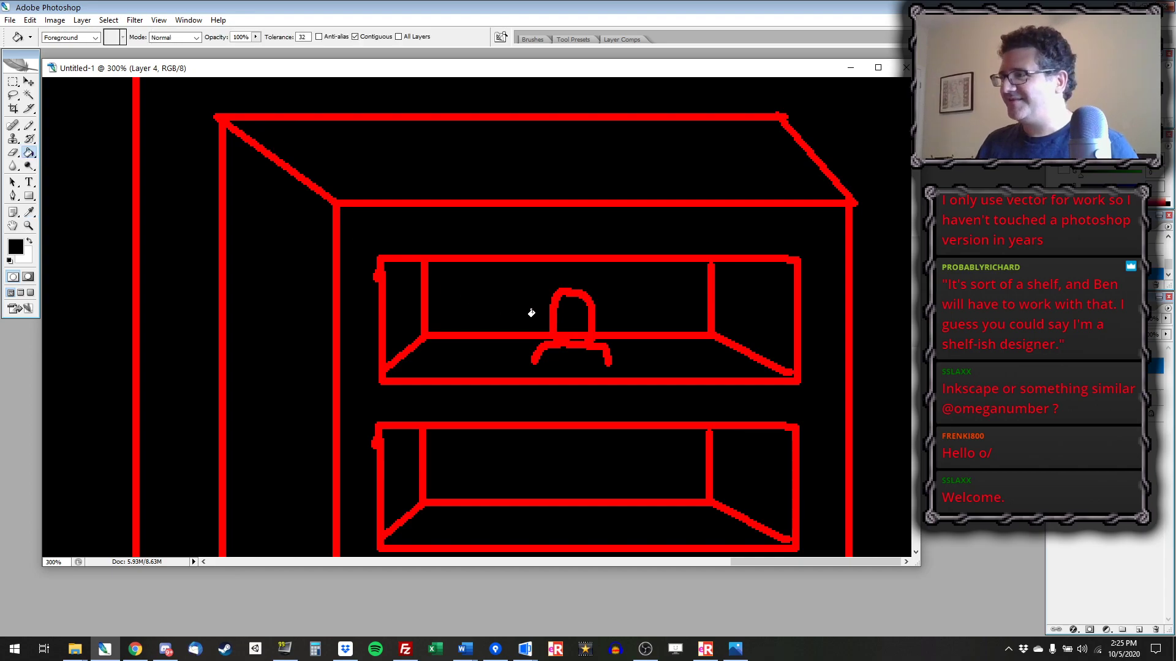
click(564, 314)
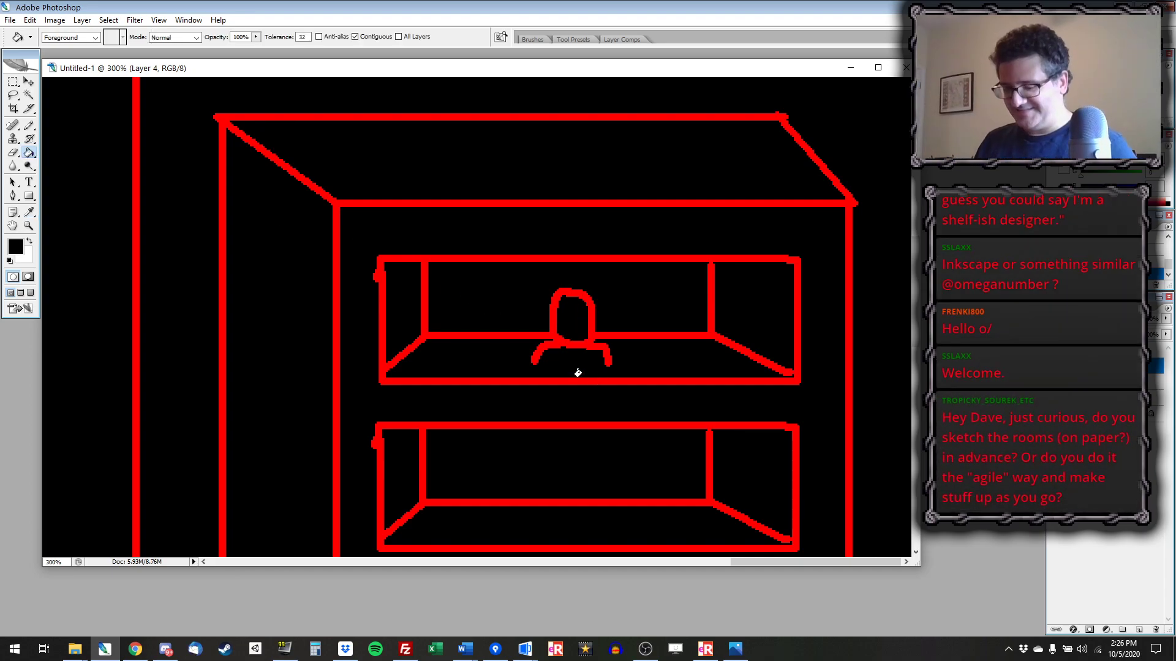
key(ctrl+0)
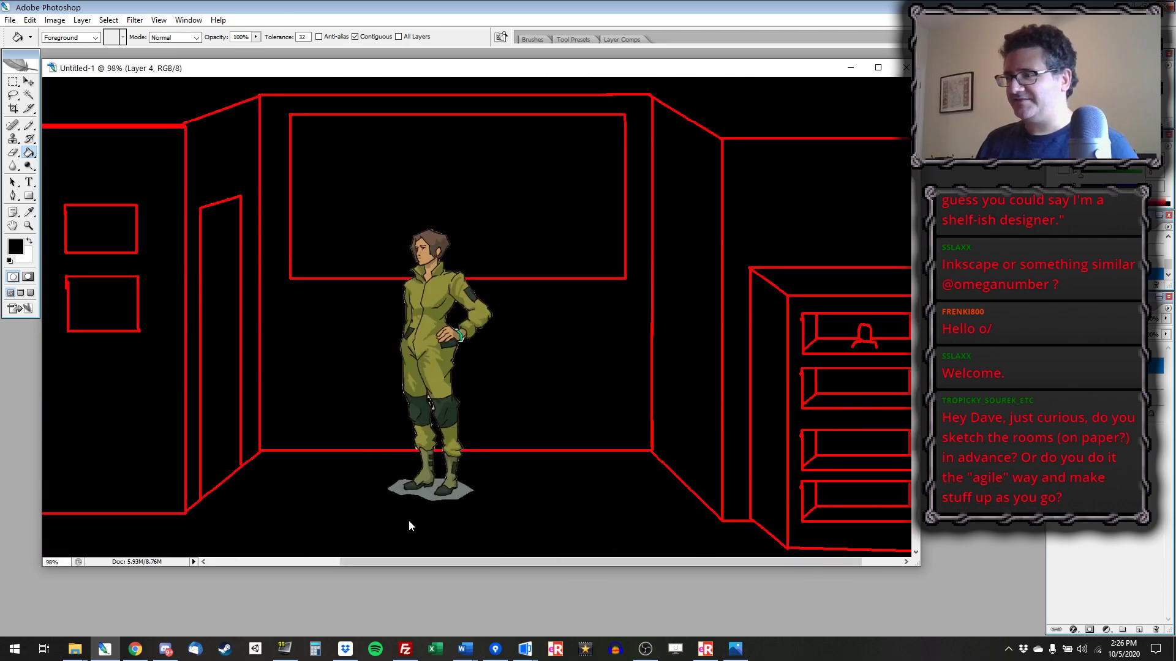
- Zoom in on the left-wall frames and sketch a red dog in the upper frame
drag(494, 563, 363, 564)
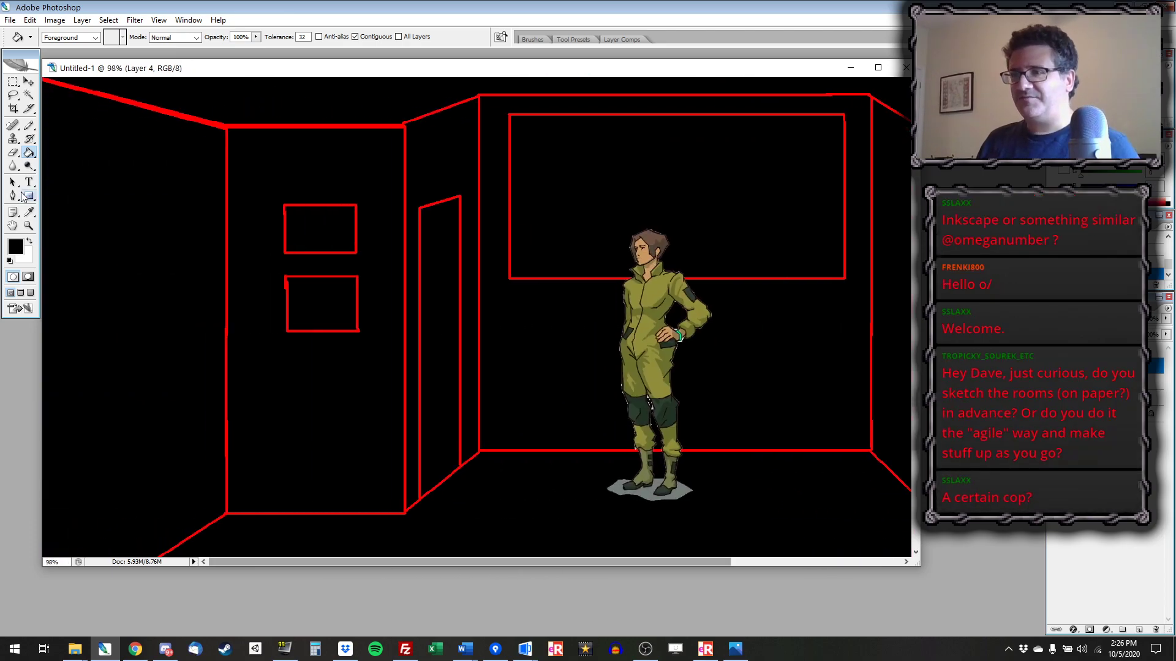
click(15, 246)
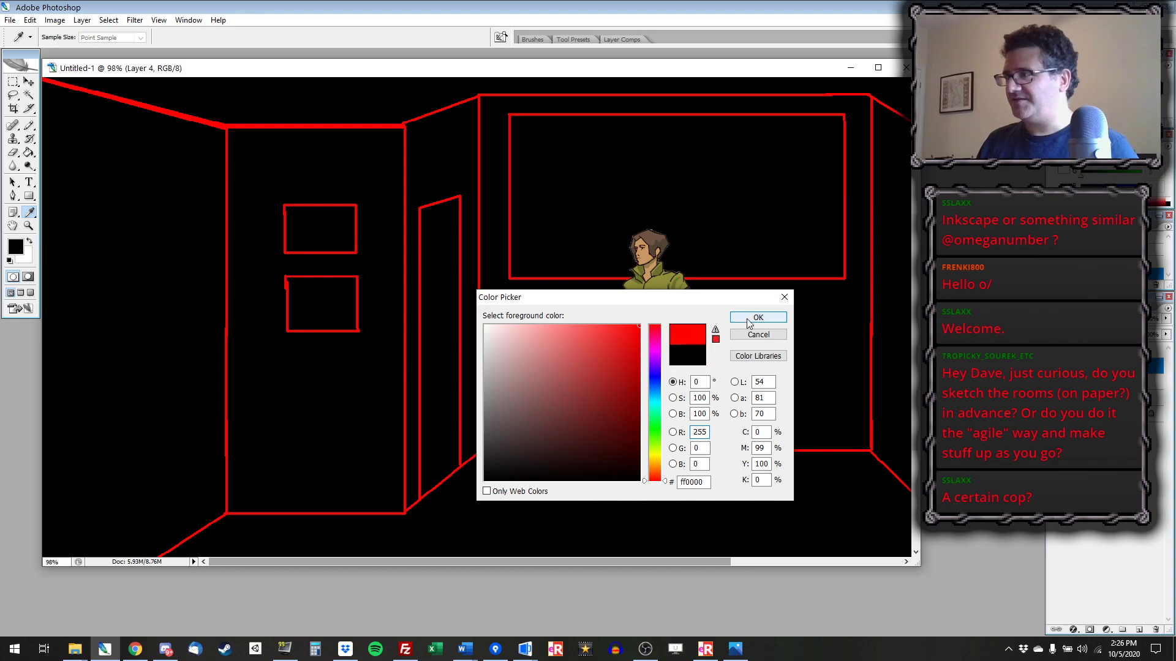
click(735, 317)
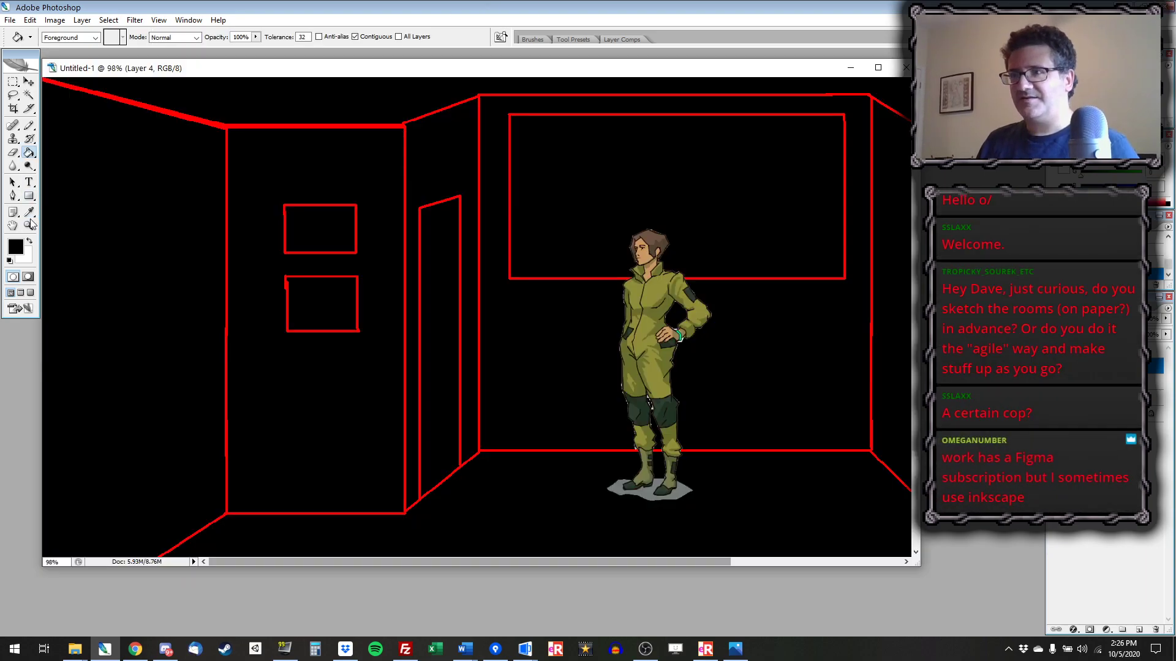
click(28, 225)
click(305, 237)
click(332, 299)
click(29, 126)
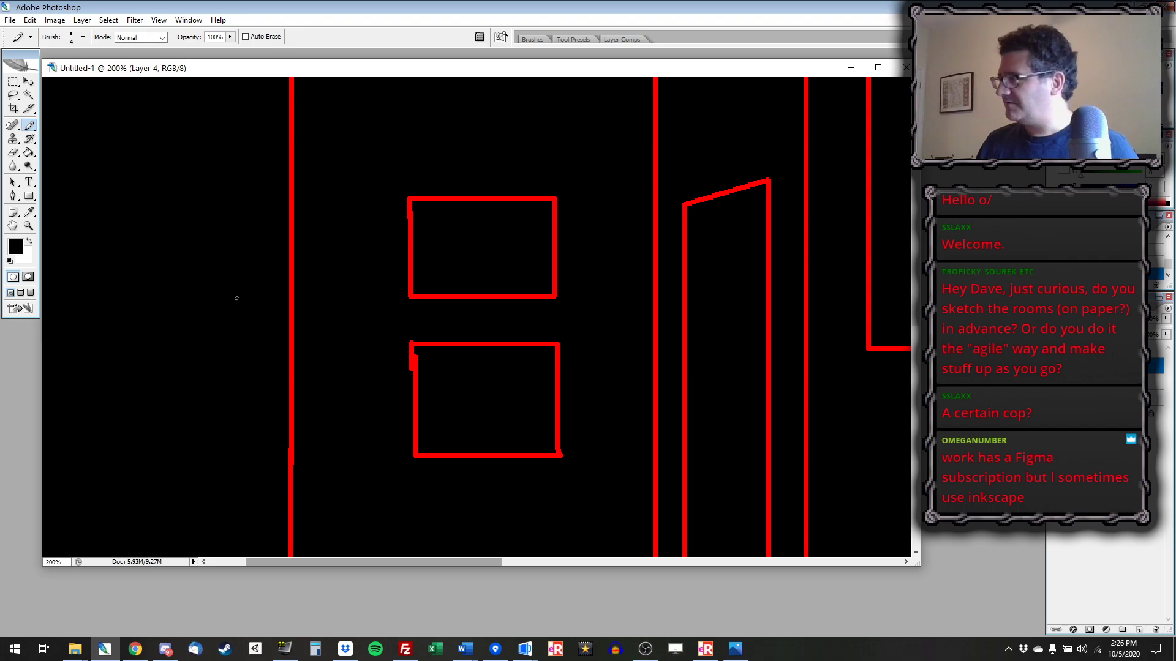
click(14, 246)
click(640, 318)
click(759, 314)
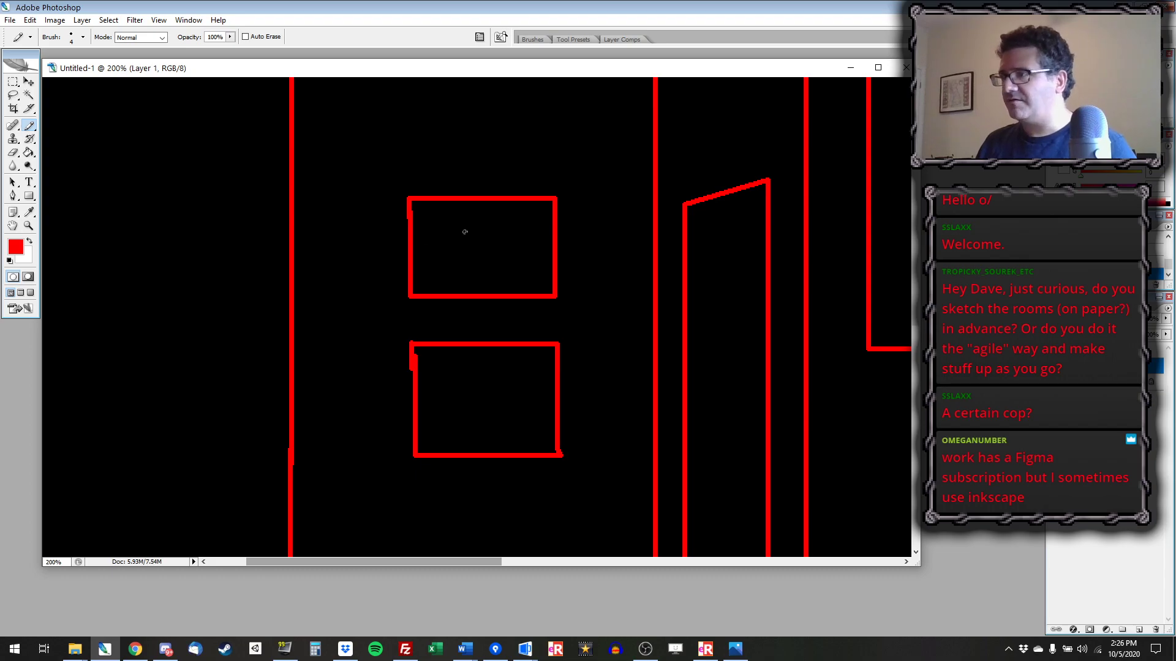
mouse_move(437, 249)
mouse_down()
mouse_move(440, 265)
mouse_move(449, 252)
mouse_move(429, 240)
mouse_move(452, 246)
mouse_move(440, 260)
mouse_move(460, 243)
mouse_move(490, 268)
mouse_move(514, 243)
mouse_move(451, 283)
mouse_move(504, 287)
mouse_up()
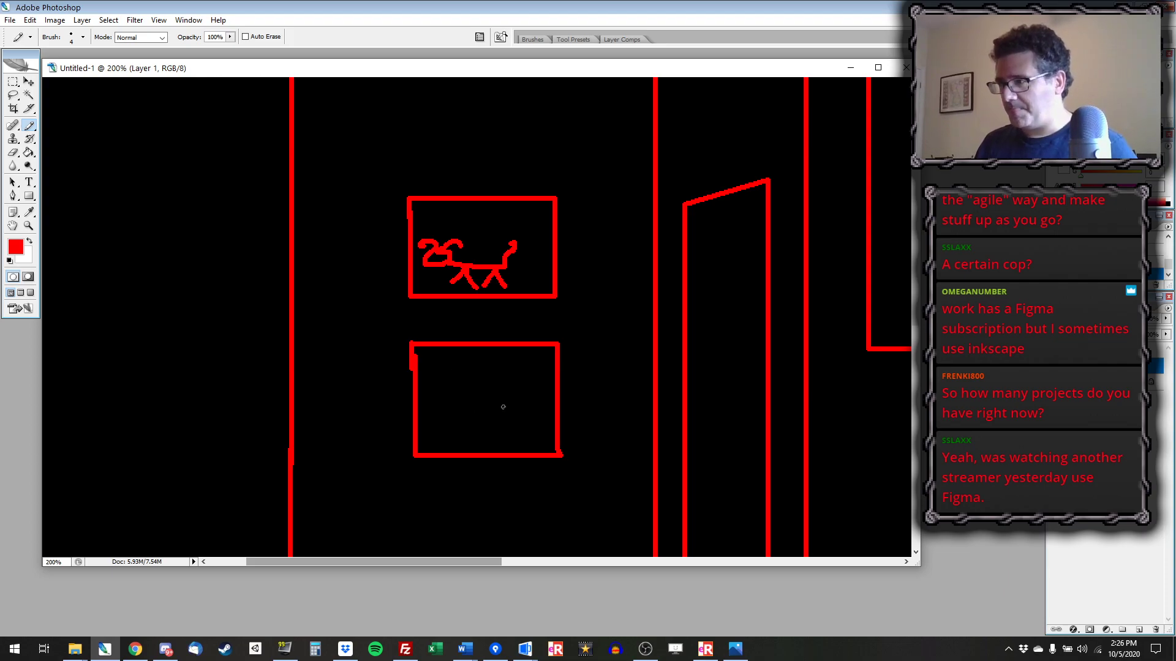
- Sketch a red mailbox and two stick figures, one with an arm, in the lower frame
mouse_move(503, 406)
mouse_down()
mouse_move(537, 404)
mouse_move(500, 409)
mouse_move(517, 429)
mouse_move(495, 426)
mouse_move(501, 407)
mouse_move(521, 431)
mouse_move(549, 427)
mouse_move(539, 407)
mouse_move(518, 447)
mouse_up()
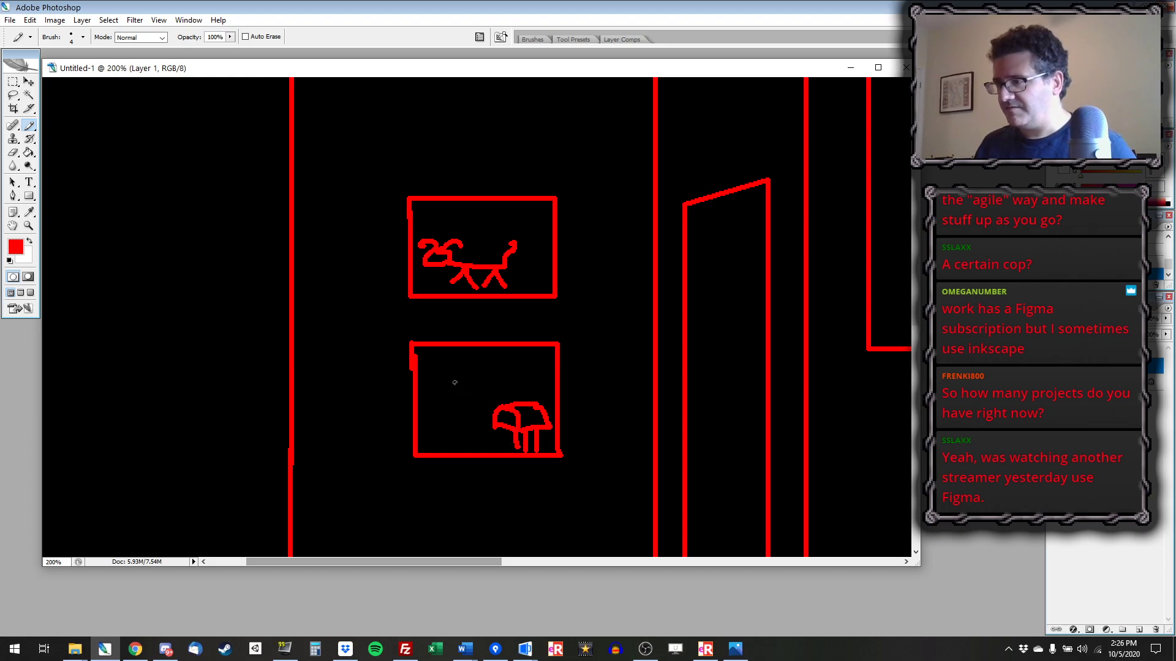
drag(442, 374, 451, 451)
mouse_move(432, 409)
mouse_down()
mouse_move(472, 413)
mouse_move(501, 377)
mouse_move(477, 393)
mouse_move(516, 393)
mouse_move(496, 408)
mouse_move(498, 450)
mouse_up()
mouse_move(497, 410)
mouse_down()
mouse_move(478, 405)
mouse_move(534, 400)
mouse_up()
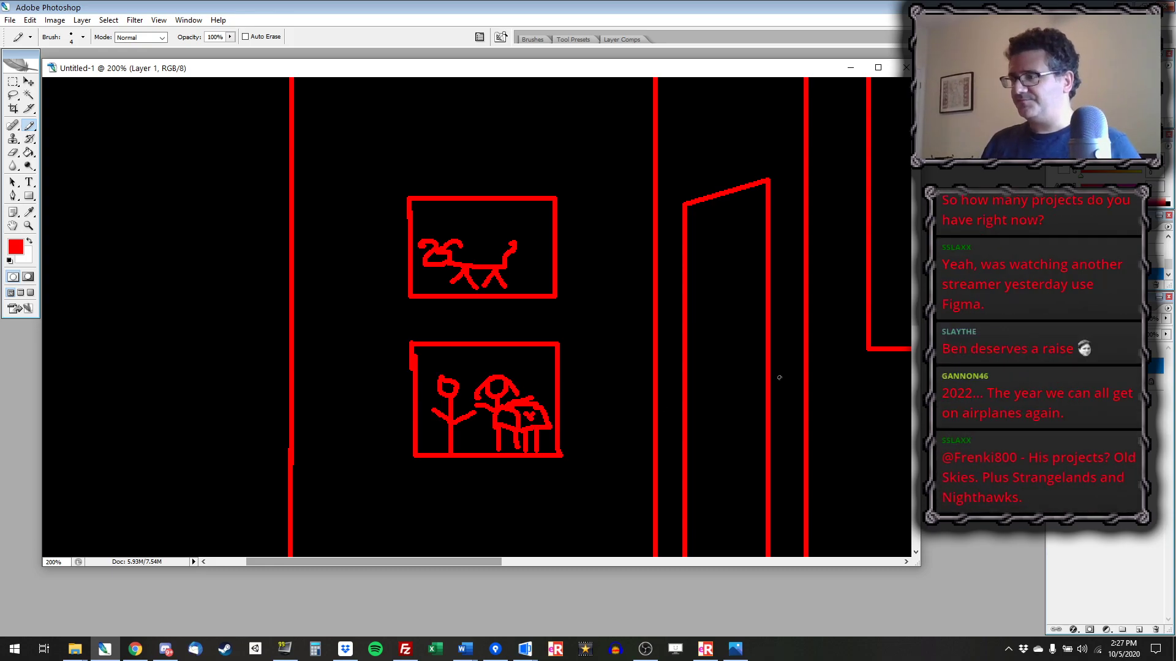
- Hide the character, add a 'Window' label centred in the back-wall rectangle, and merge it down
key(ctrl+0)
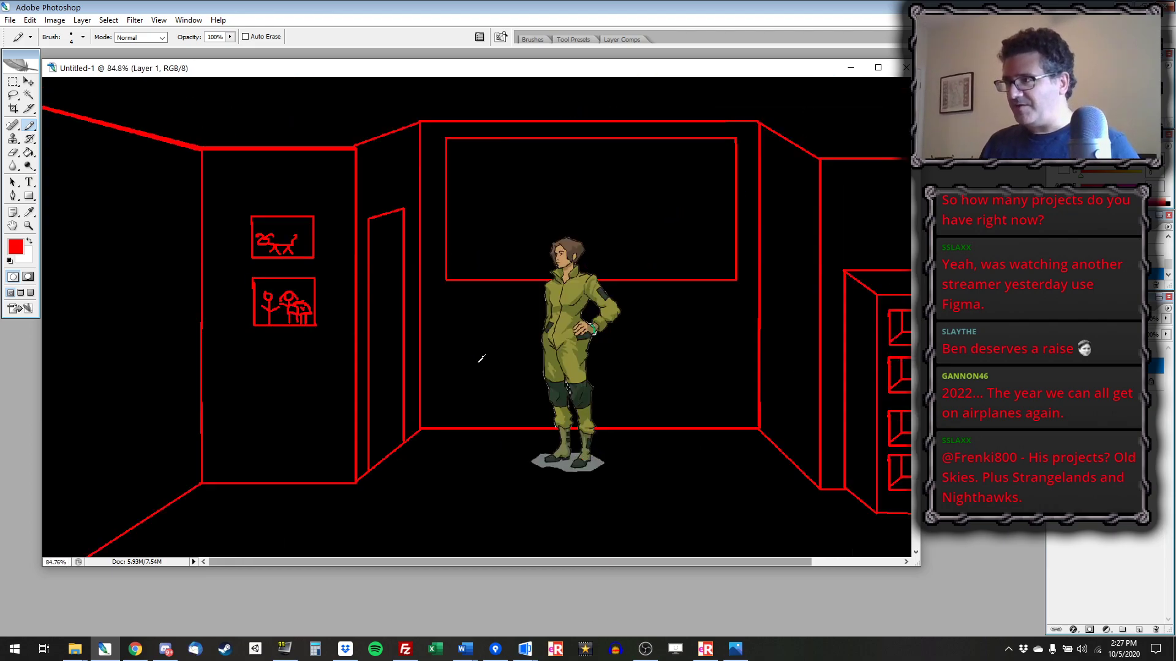
key(ctrl+z)
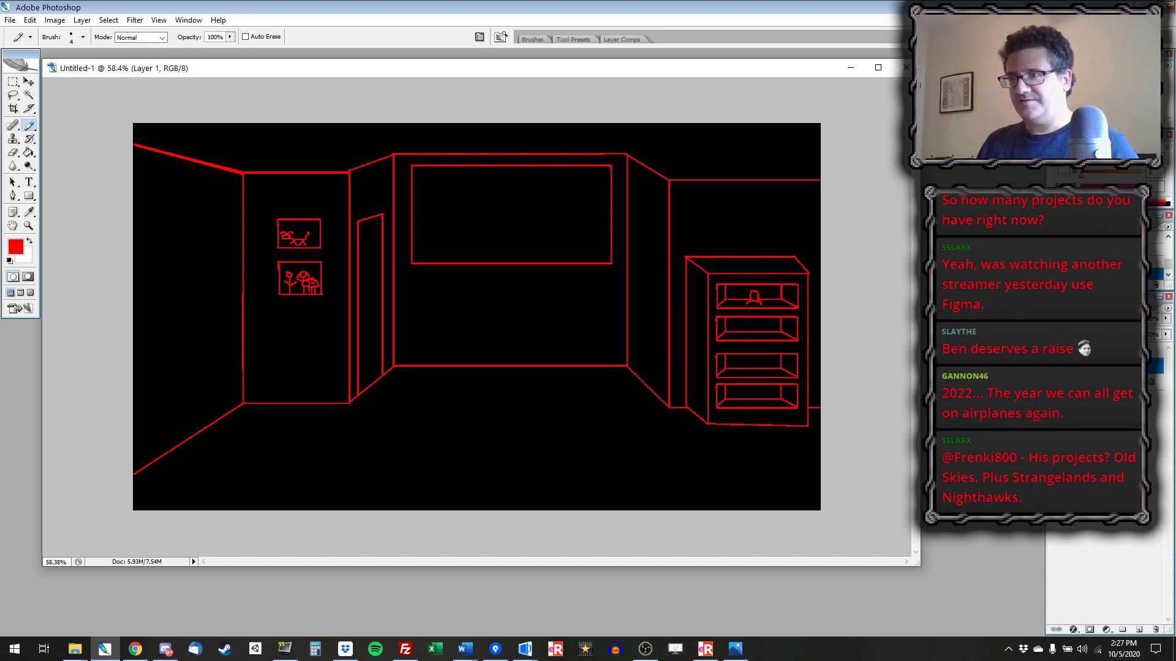
click(28, 182)
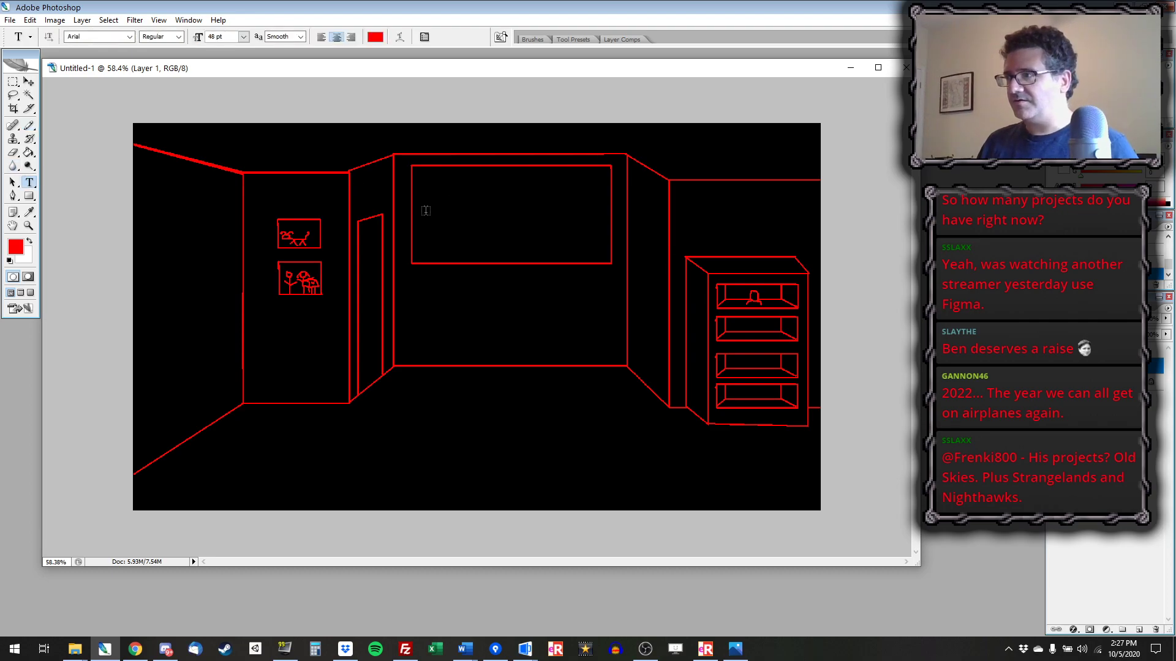
click(425, 211)
text(Window)
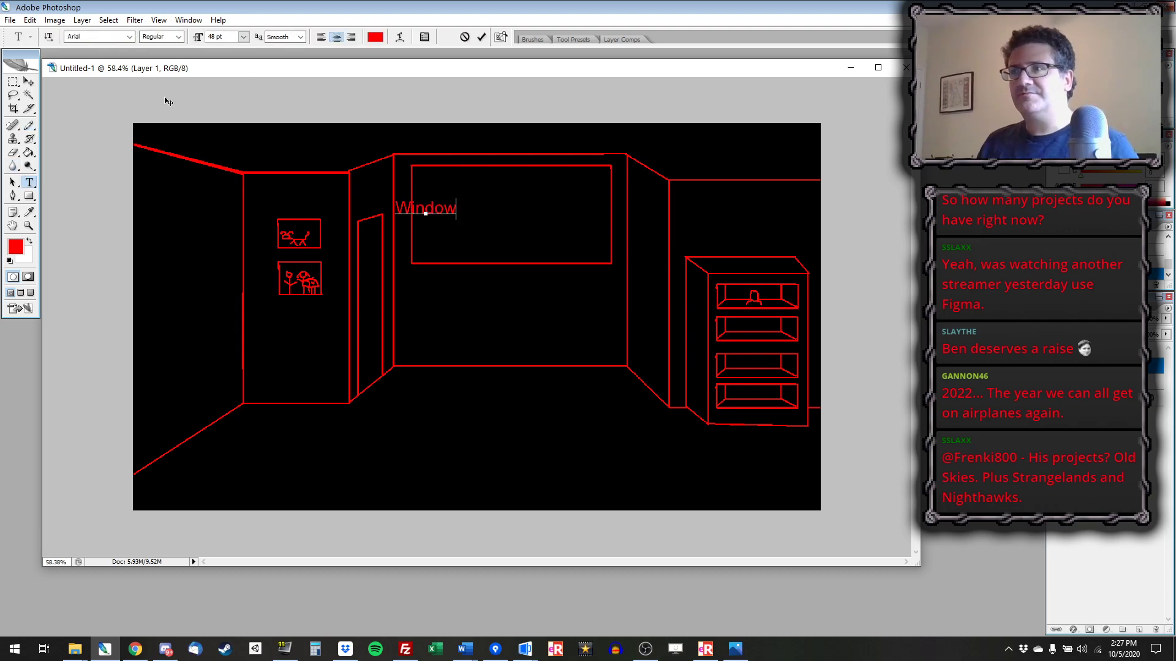
click(28, 81)
drag(416, 201, 503, 202)
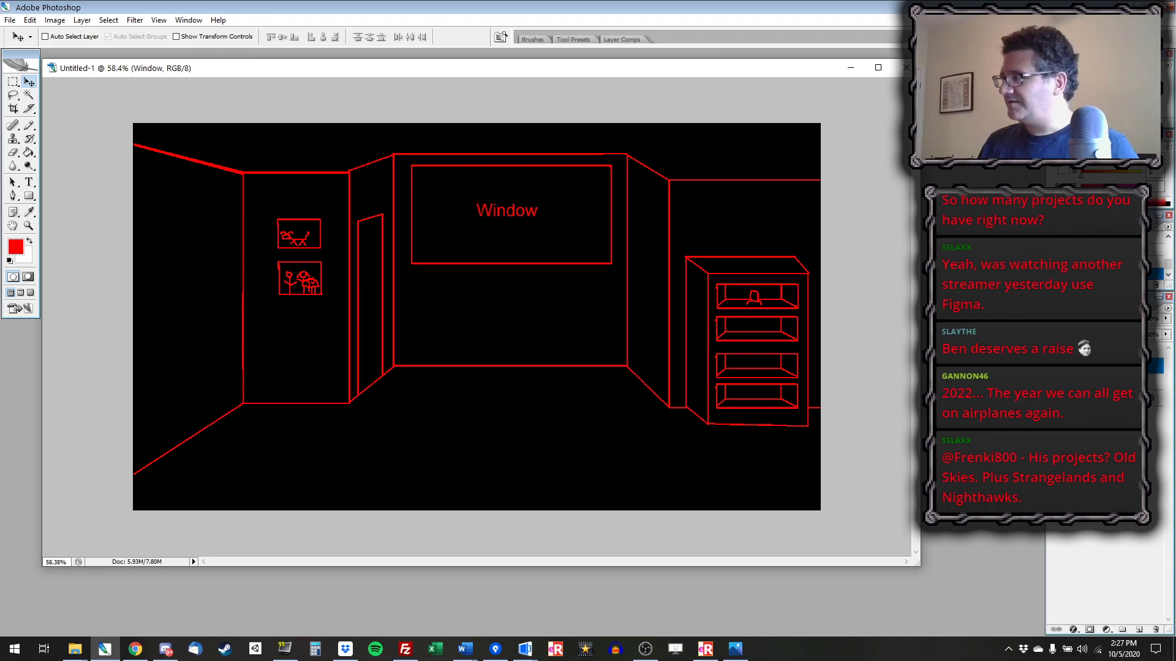
key(ctrl+e)
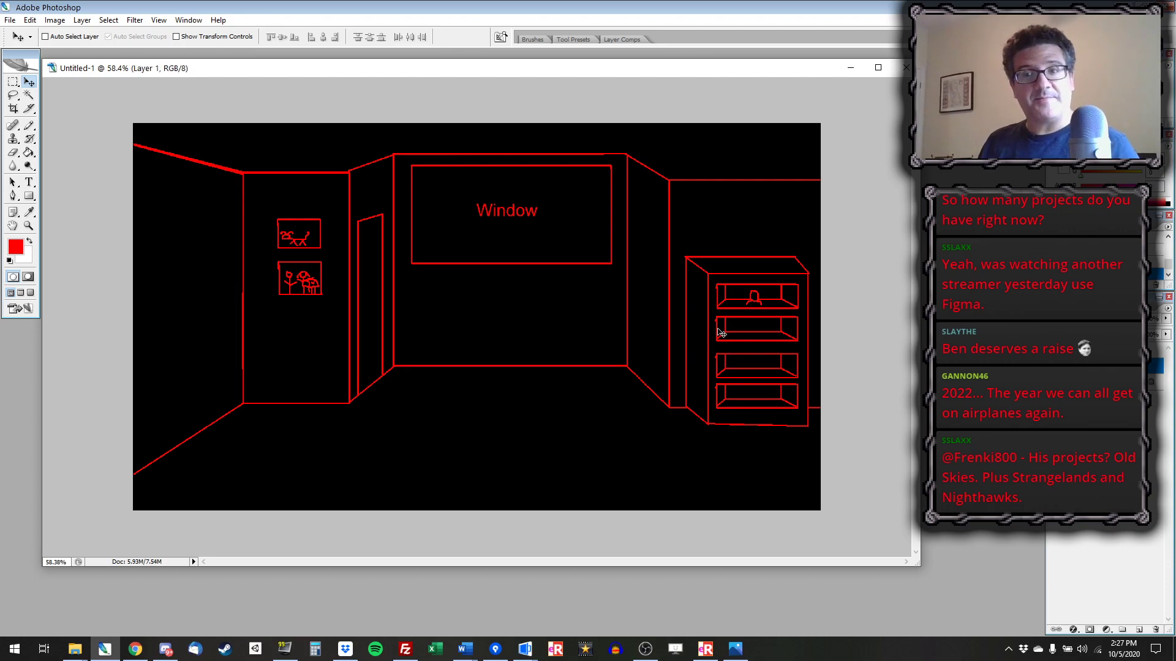